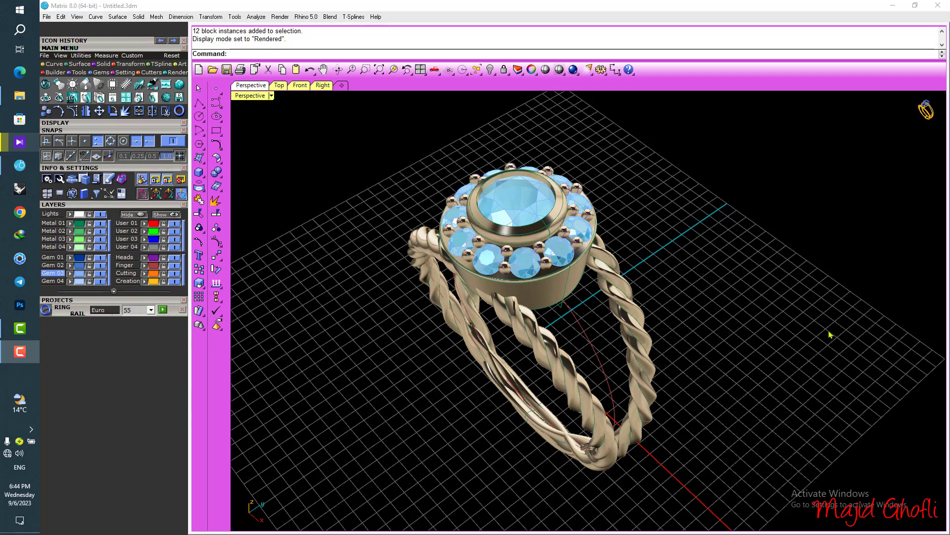
# Delete all objects of the twisted-band ring with the blue stones, leaving the scene empty
pyautogui.moveTo(797, 342)
pyautogui.mouseDown(button='right')
pyautogui.moveTo(721, 322)
pyautogui.moveTo(803, 324)
pyautogui.mouseUp(button='right')
pyautogui.moveTo(694, 333)
pyautogui.mouseDown(button='right')
pyautogui.moveTo(683, 304)
pyautogui.moveTo(697, 329)
pyautogui.mouseUp(button='right')
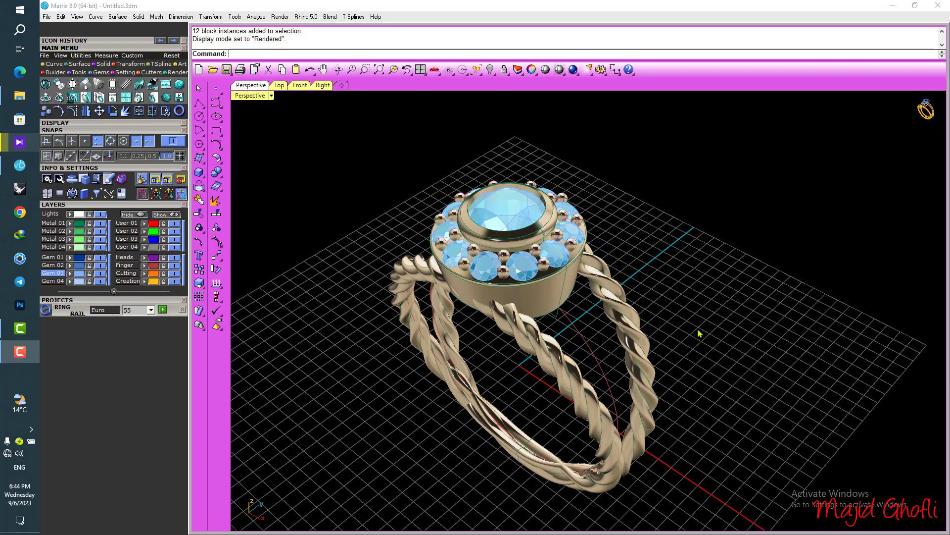
pyautogui.moveTo(593, 333)
pyautogui.mouseDown(button='right')
pyautogui.moveTo(585, 376)
pyautogui.moveTo(573, 333)
pyautogui.moveTo(562, 322)
pyautogui.moveTo(557, 328)
pyautogui.moveTo(590, 326)
pyautogui.moveTo(595, 337)
pyautogui.mouseUp(button='right')
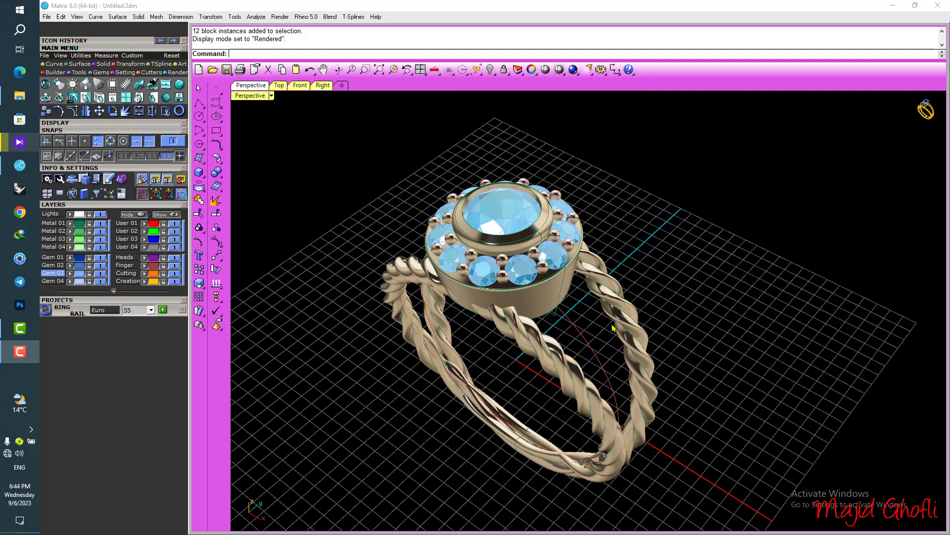
pyautogui.moveTo(794, 276); pyautogui.dragTo(726, 277, button='right')
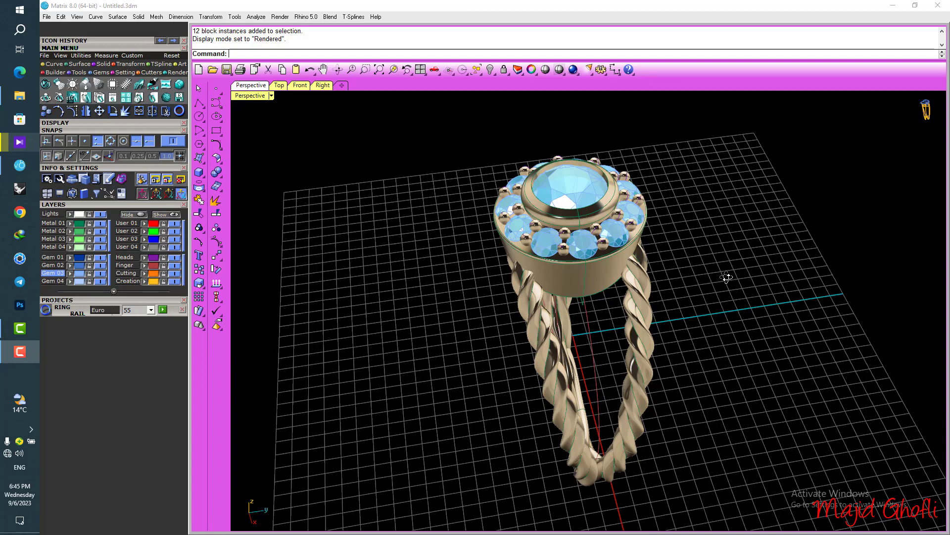
pyautogui.moveTo(626, 343); pyautogui.dragTo(655, 343, button='right')
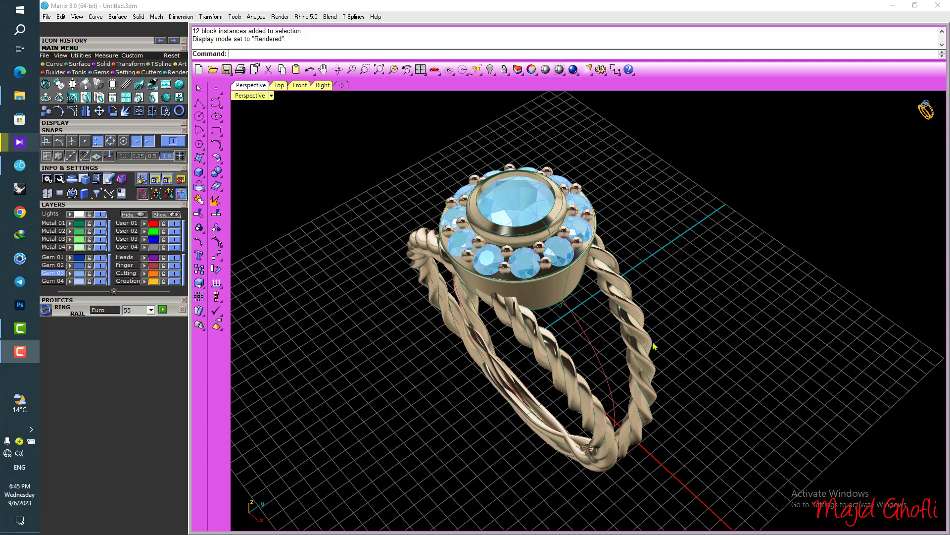
pyautogui.moveTo(707, 375); pyautogui.dragTo(735, 229, button='right')
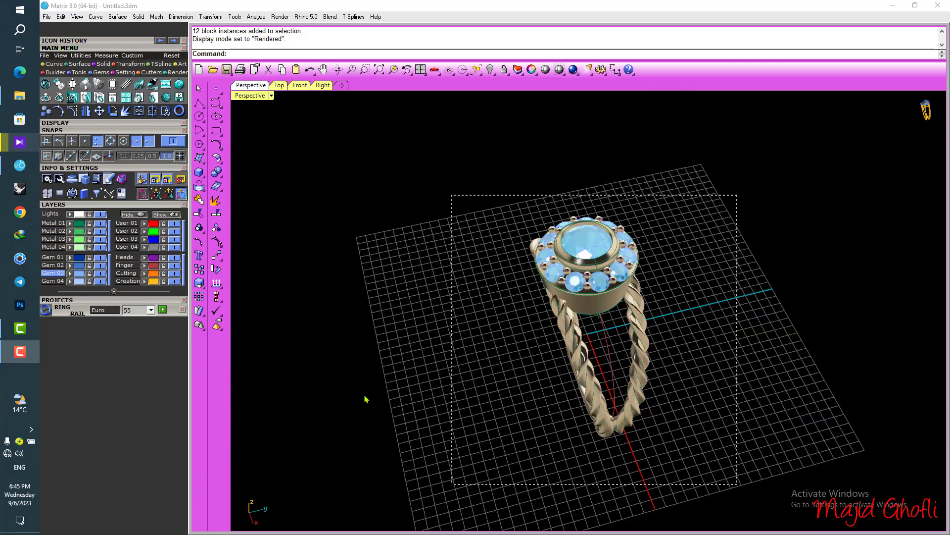
pyautogui.moveTo(451, 486); pyautogui.dragTo(449, 485)
pyautogui.press('Delete')
# Set the perspective view to Shaded display and switch to the four-view layout
pyautogui.moveTo(422, 302); pyautogui.dragTo(478, 295, button='right')
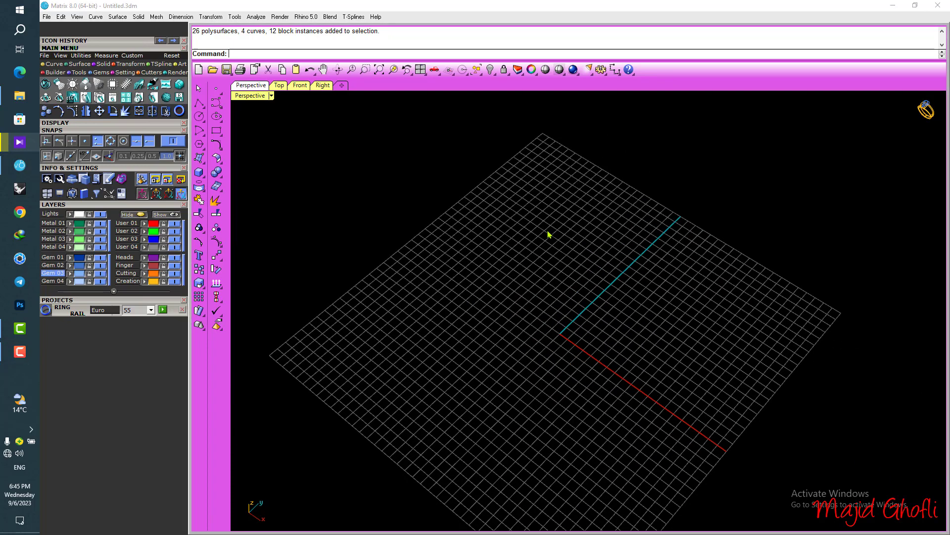
pyautogui.keyDown('shift'); pyautogui.moveTo(632, 273); pyautogui.dragTo(648, 273, button='right'); pyautogui.keyUp('shift')
pyautogui.click(251, 96)
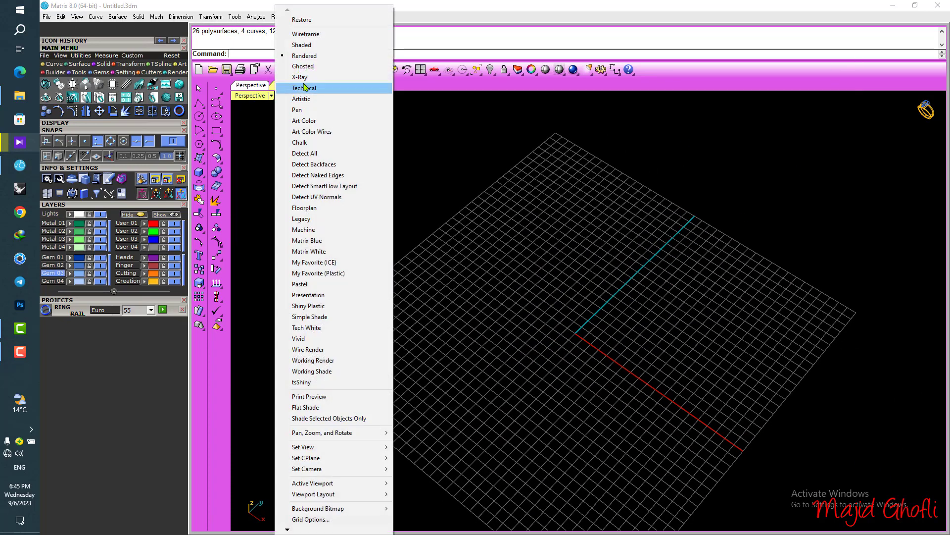
pyautogui.click(312, 43)
pyautogui.click(423, 69)
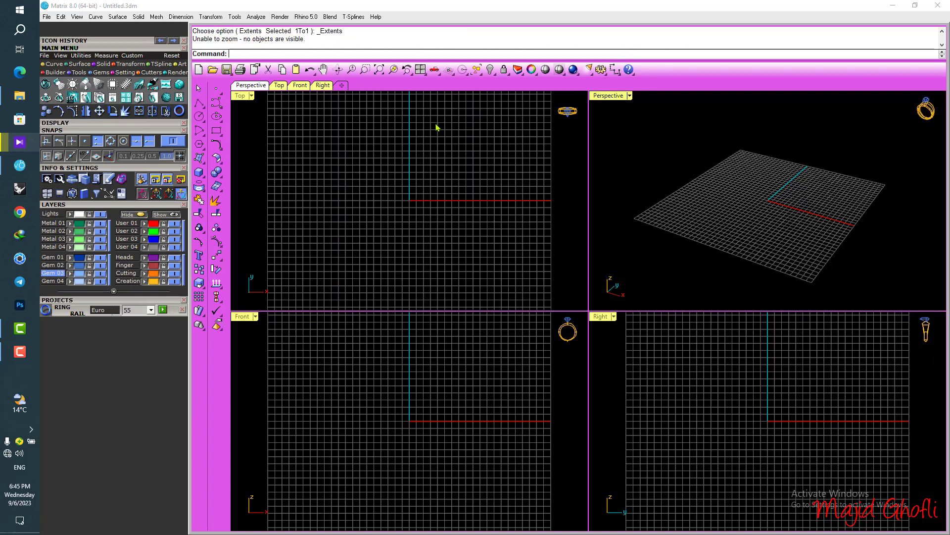
# Create a Euro size 55 ring rail, replacing the existing rail
pyautogui.click(162, 310)
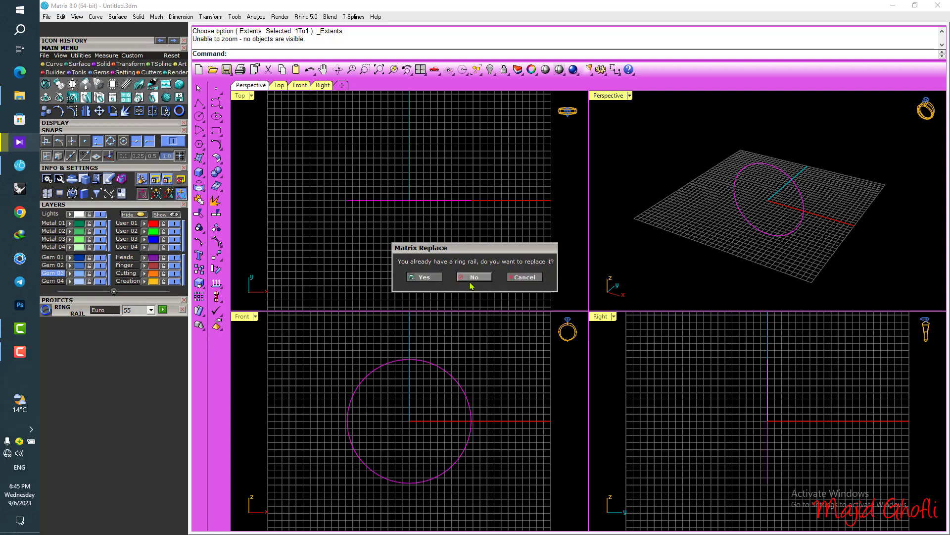
pyautogui.click(426, 277)
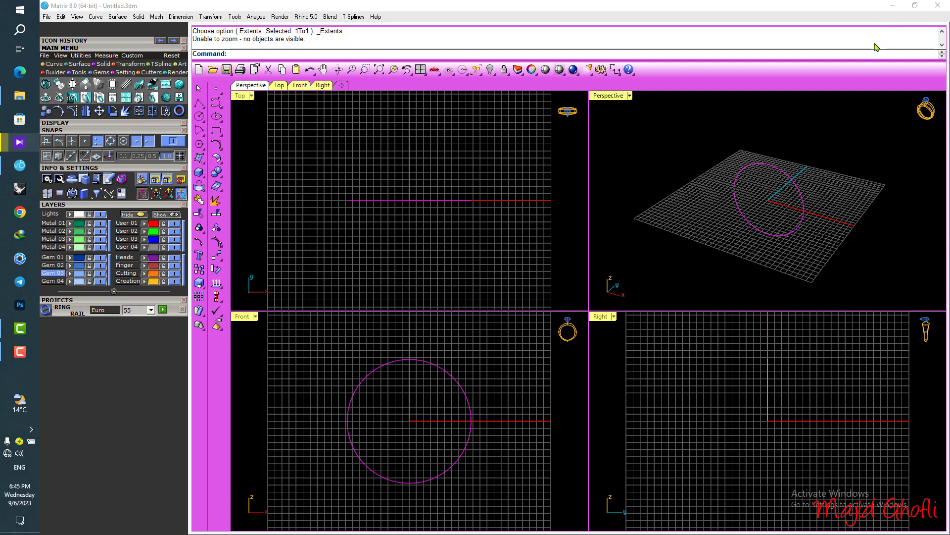
pyautogui.moveTo(535, 175)
pyautogui.mouseDown(button='right')
pyautogui.moveTo(515, 173)
pyautogui.moveTo(519, 183)
pyautogui.mouseUp(button='right')
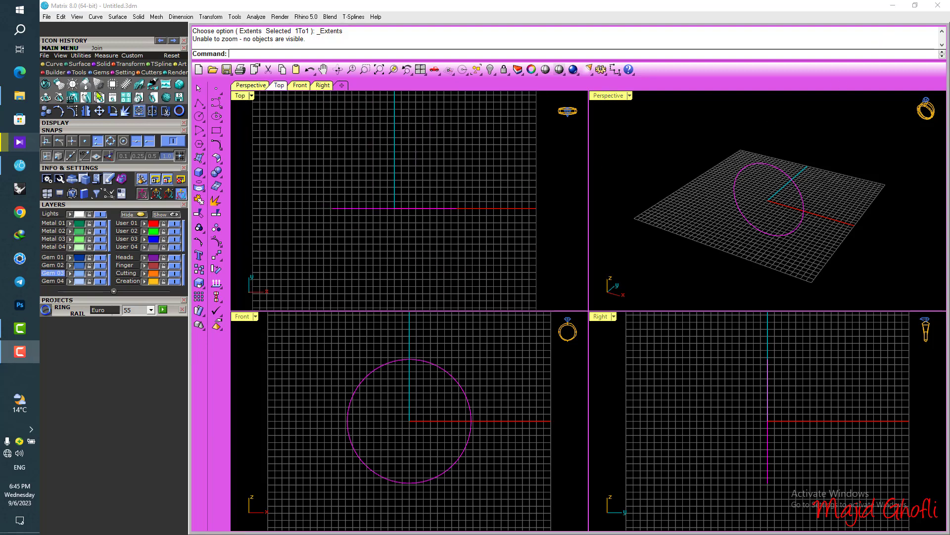
# Load a 5.00 mm round Diamond-cut gem with the Gem Loader
pyautogui.click(100, 97)
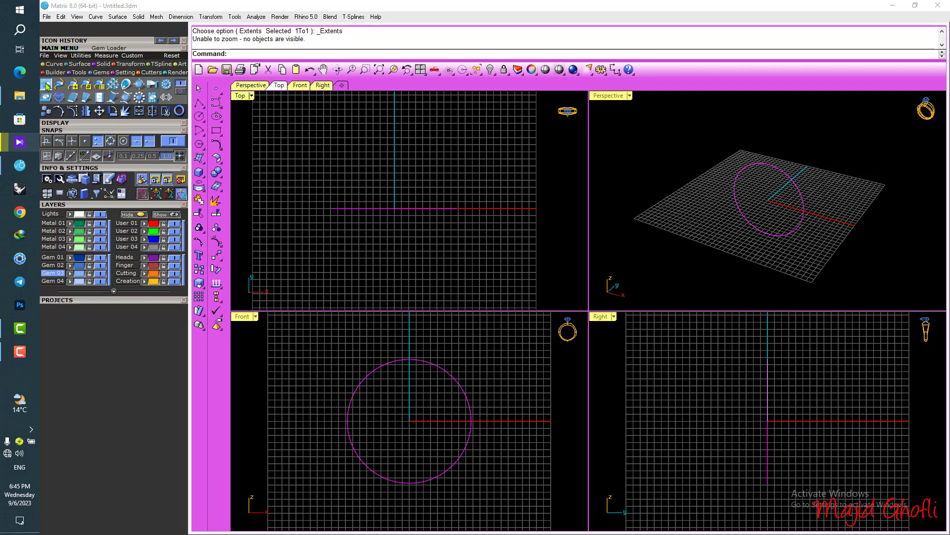
pyautogui.click(46, 85)
pyautogui.click(173, 409)
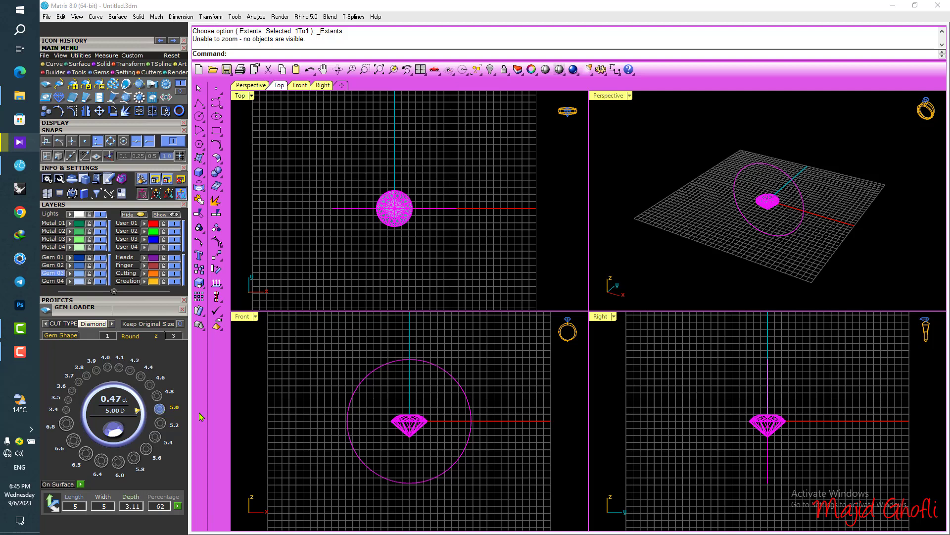
# Move the round gem straight up along the vertical axis to just above the ring rail
pyautogui.click(391, 401)
pyautogui.moveTo(418, 402); pyautogui.dragTo(410, 420, button='right')
pyautogui.click(398, 444)
pyautogui.moveTo(400, 414); pyautogui.dragTo(405, 328)
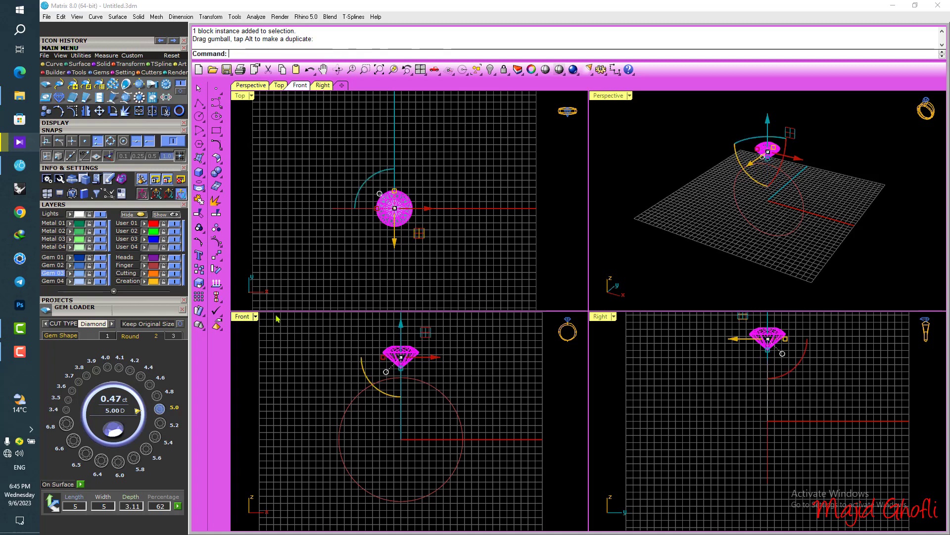
# In the maximized Front view, draw a narrow upright rectangle beside the gem, one grid square wide and about five and a half squares tall
pyautogui.doubleClick(248, 317)
pyautogui.scroll(6, 524, 340)
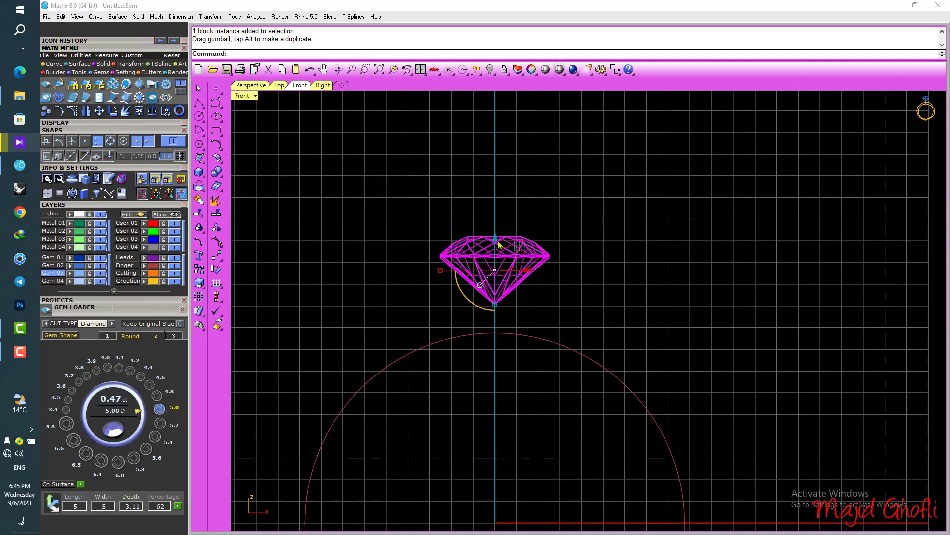
pyautogui.click(55, 65)
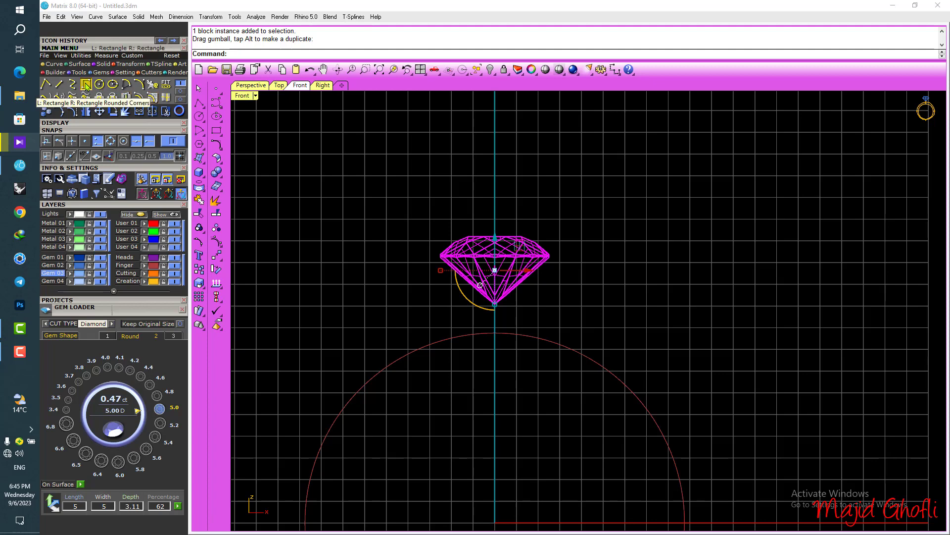
pyautogui.click(85, 85)
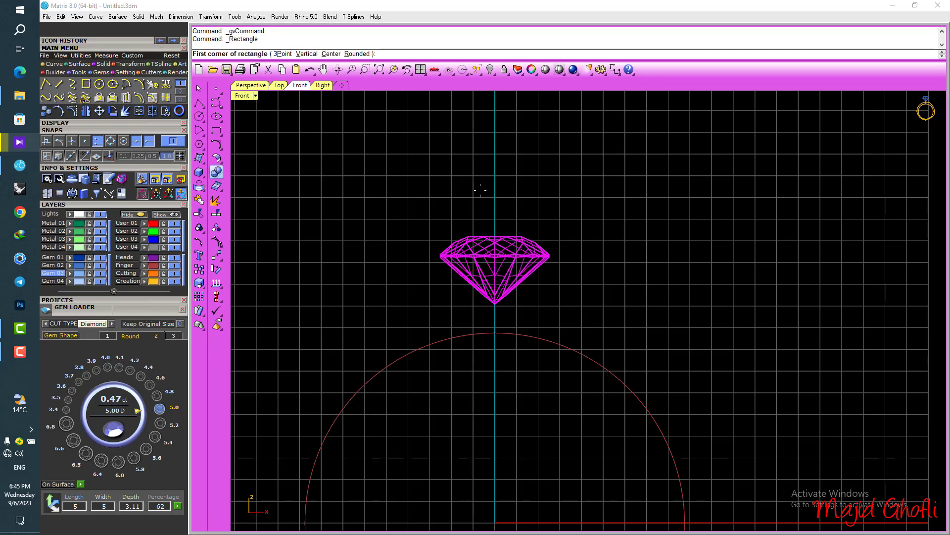
pyautogui.scroll(3, 560, 232)
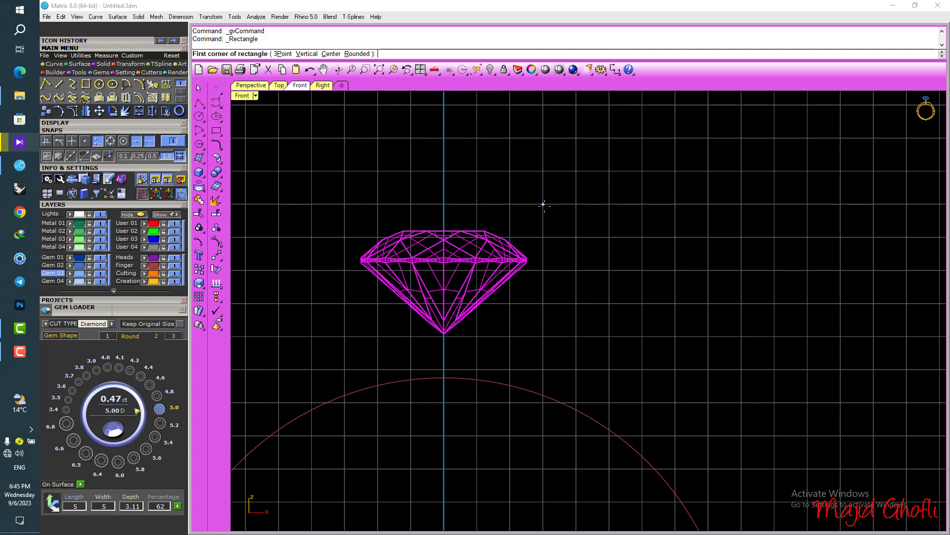
pyautogui.click(544, 204)
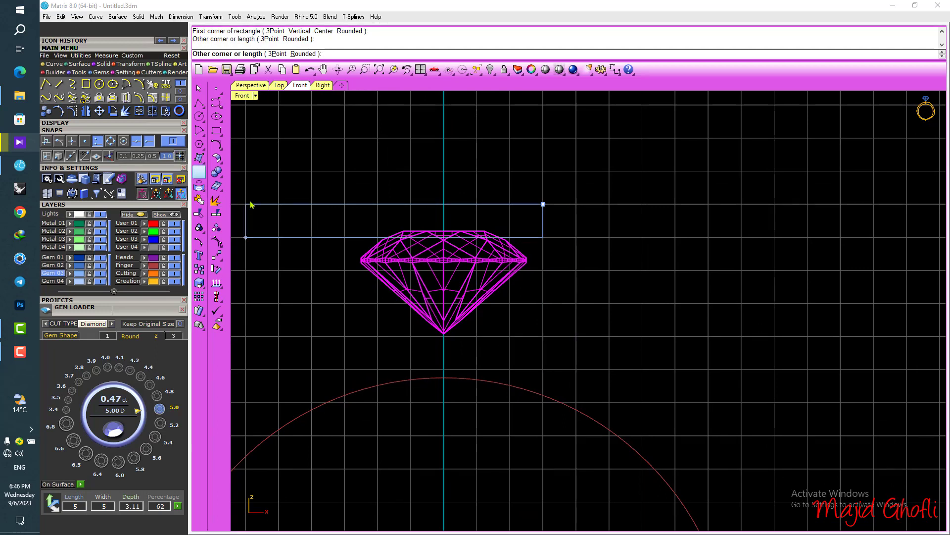
pyautogui.click(576, 389)
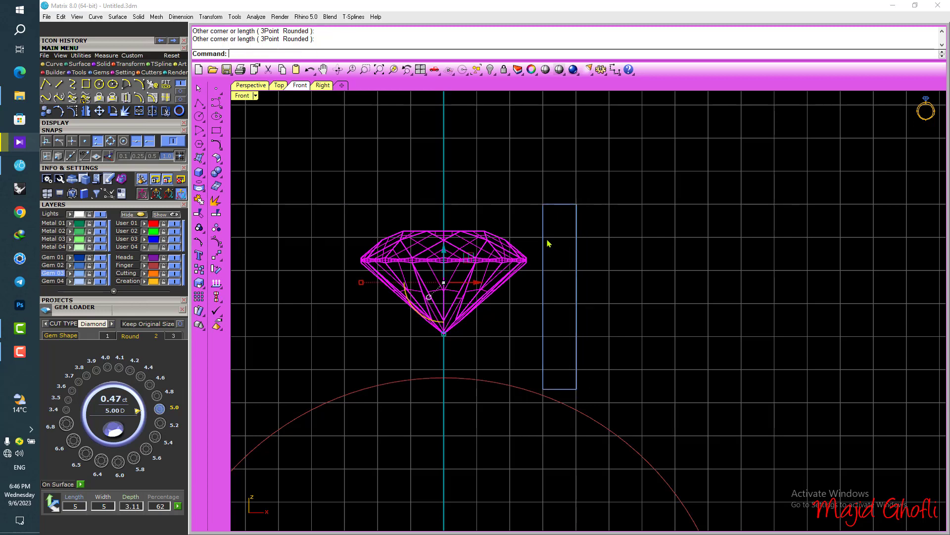
pyautogui.scroll(2, 549, 241)
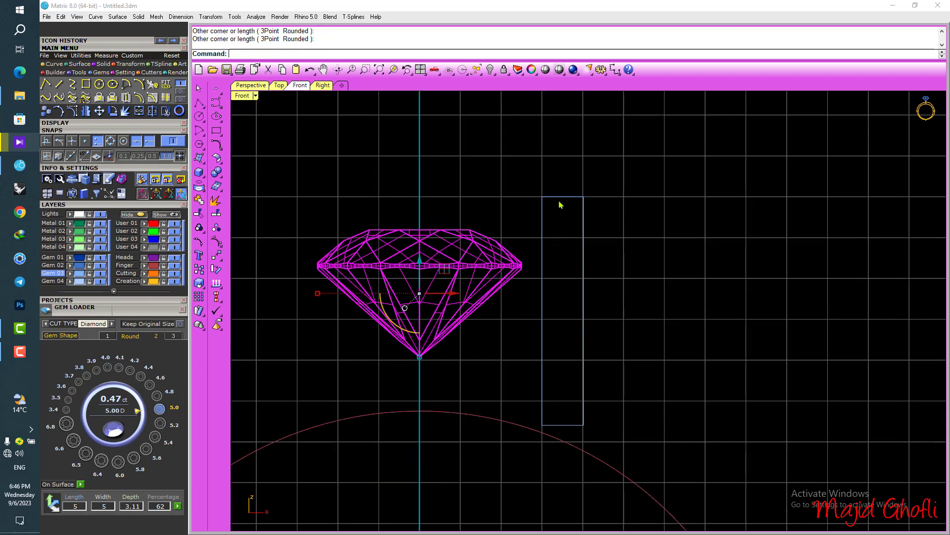
pyautogui.moveTo(685, 229); pyautogui.dragTo(709, 244, button='right')
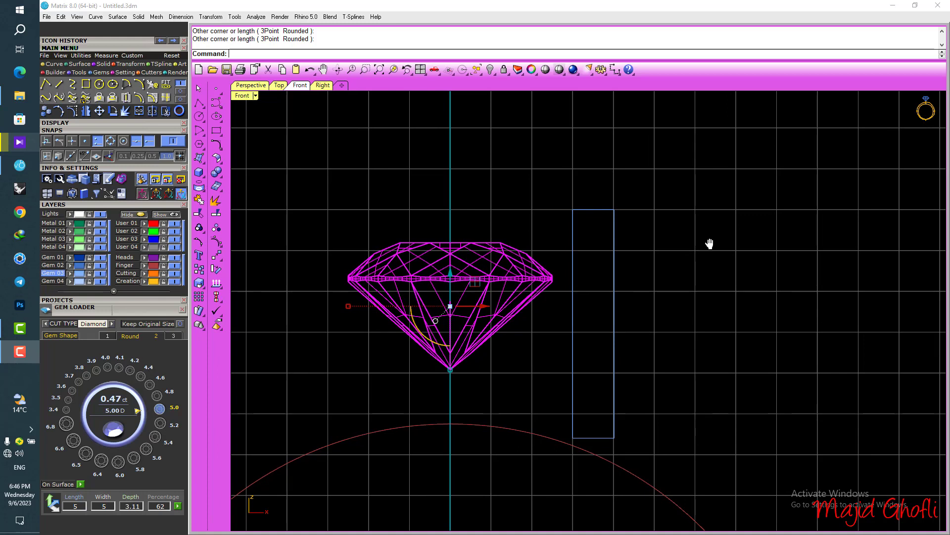
# Move the upright rectangle horizontally toward the gem until it slightly overlaps the girdle edge
pyautogui.moveTo(638, 265); pyautogui.dragTo(644, 253, button='right')
pyautogui.moveTo(644, 239); pyautogui.dragTo(598, 265)
pyautogui.scroll(4, 598, 265)
pyautogui.moveTo(630, 341); pyautogui.dragTo(582, 342)
pyautogui.scroll(-2, 568, 447)
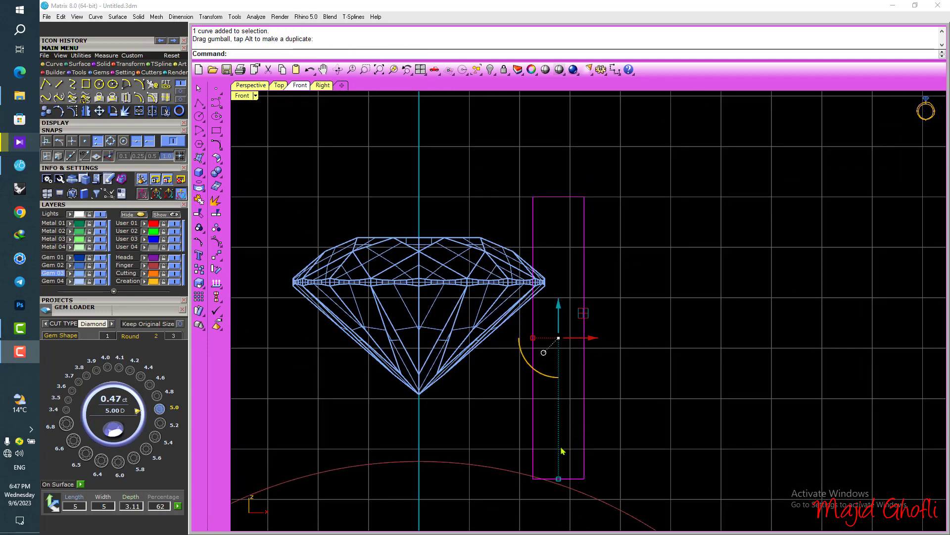
# Tilt the rectangle so its top leans away from the gem, and adjust its position at the girdle and slightly lower
pyautogui.moveTo(547, 385); pyautogui.dragTo(531, 376)
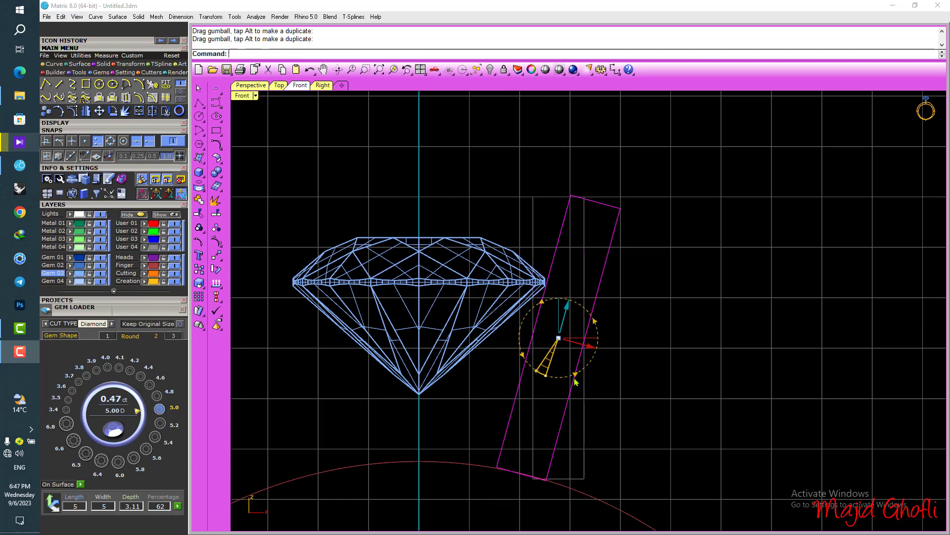
pyautogui.moveTo(588, 346); pyautogui.dragTo(580, 344)
pyautogui.moveTo(526, 371); pyautogui.dragTo(530, 373)
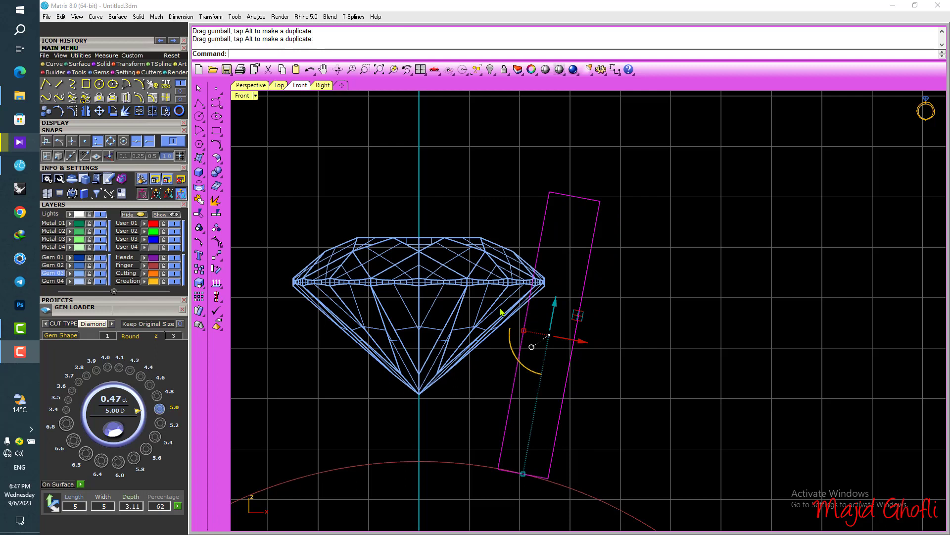
pyautogui.moveTo(553, 308); pyautogui.dragTo(549, 324)
# Revolve the tilted rectangle 360 degrees around the vertical axis through the origin to form the bezel cup
pyautogui.click(80, 65)
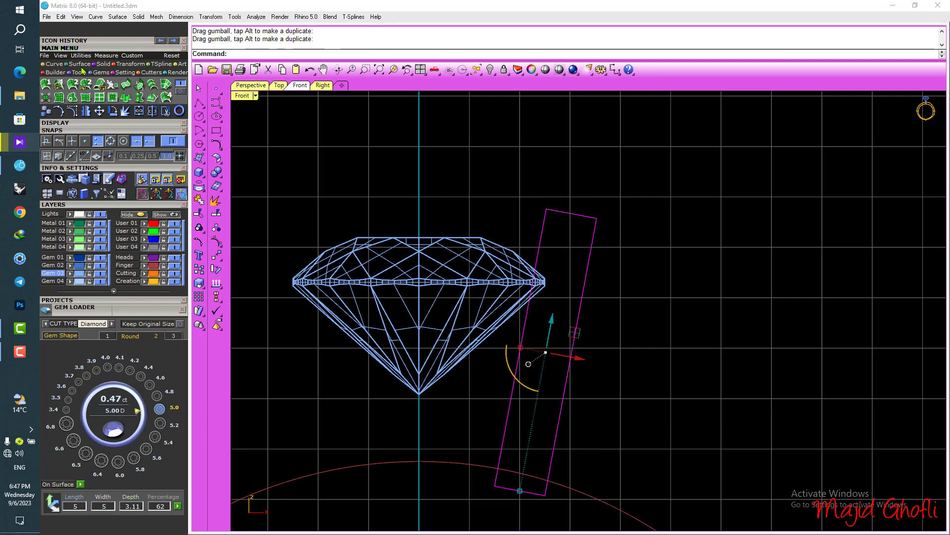
pyautogui.click(139, 101)
pyautogui.scroll(-2, 526, 187)
pyautogui.moveTo(480, 161); pyautogui.dragTo(529, 166, button='right')
pyautogui.press('Return')
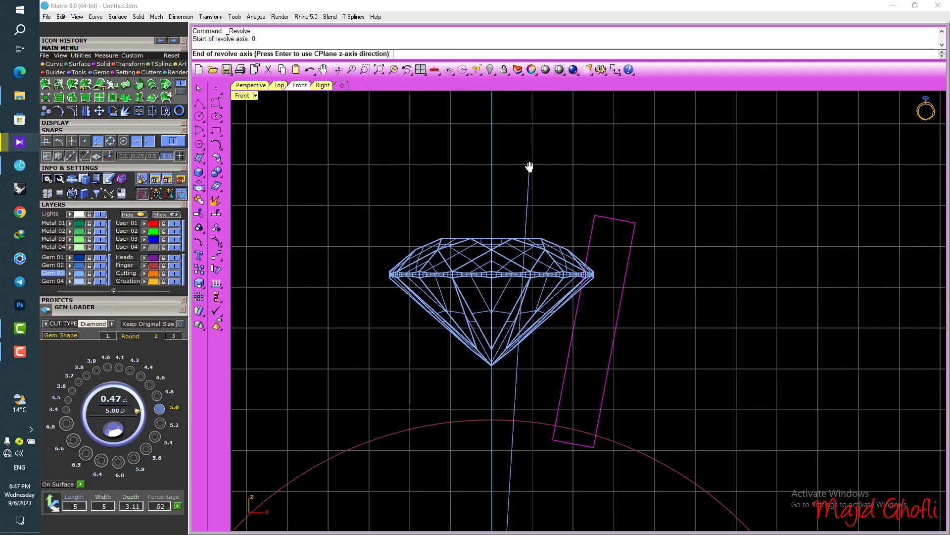
pyautogui.click(492, 143)
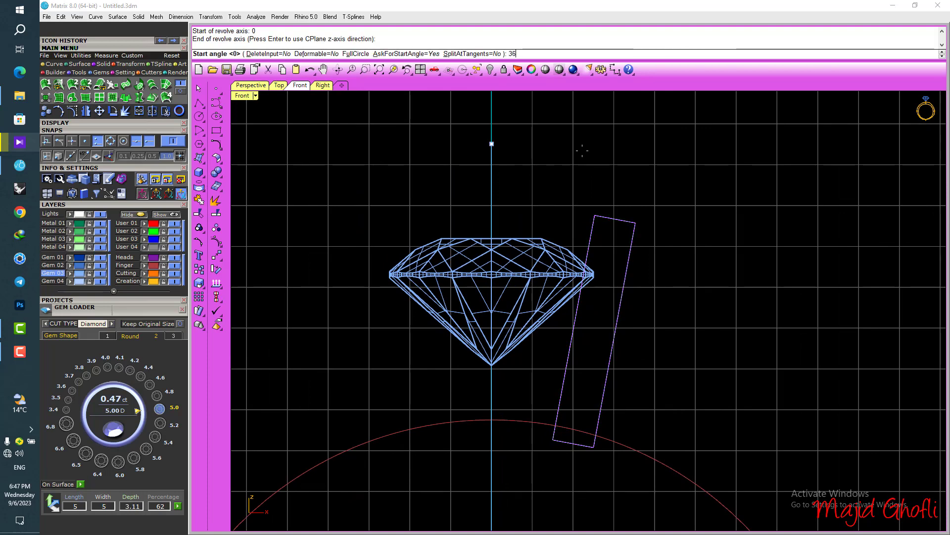
pyautogui.press('Return')
pyautogui.press('Return')
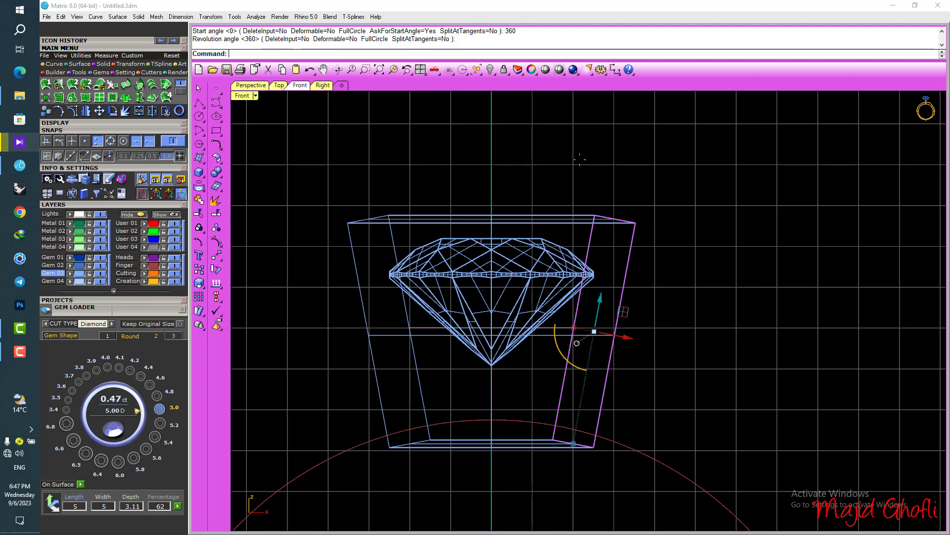
# Examine the bezel cup's wall around the gem's girdle in the Front view
pyautogui.scroll(-4, 580, 158)
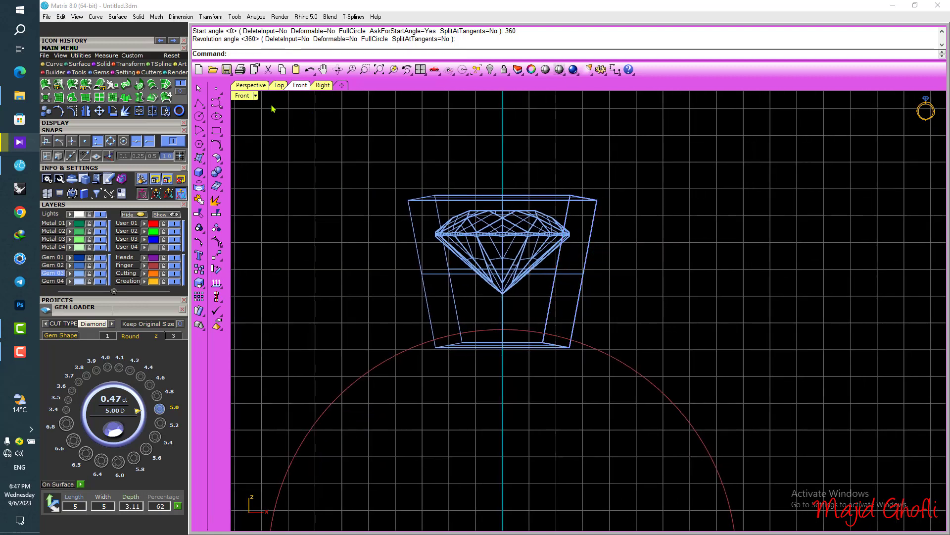
pyautogui.scroll(3, 584, 213)
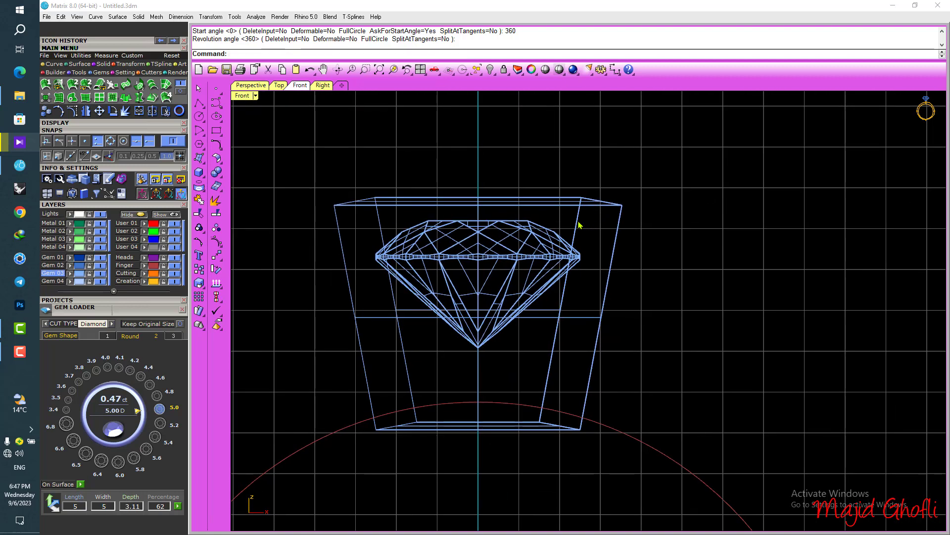
pyautogui.click(577, 220)
pyautogui.click(578, 221)
pyautogui.scroll(2, 580, 219)
pyautogui.moveTo(579, 219); pyautogui.dragTo(604, 230, button='right')
pyautogui.scroll(4, 607, 233)
pyautogui.scroll(-4, 608, 235)
# In the maximized Perspective view, assign the revolved bezel cup to the Metal 01 layer
pyautogui.doubleClick(244, 96)
pyautogui.doubleClick(620, 97)
pyautogui.scroll(8, 638, 225)
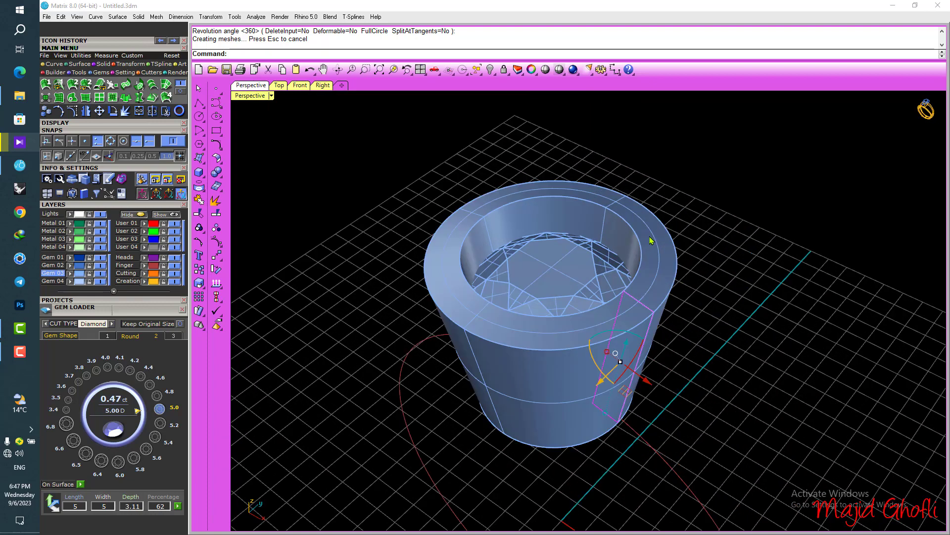
pyautogui.click(650, 240)
pyautogui.click(69, 224)
pyautogui.click(379, 133)
pyautogui.moveTo(567, 290); pyautogui.dragTo(588, 267, button='right')
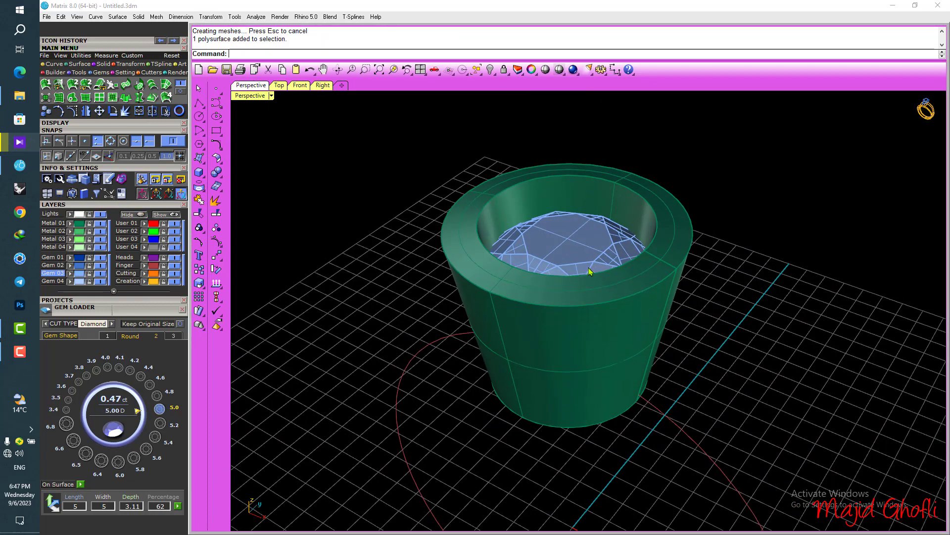
# Turn on the control points of the bezel's profile rectangle and move its upper outer corner down and outward to slope the rim
pyautogui.click(666, 263)
pyautogui.click(668, 265)
pyautogui.moveTo(668, 265); pyautogui.dragTo(687, 252, button='right')
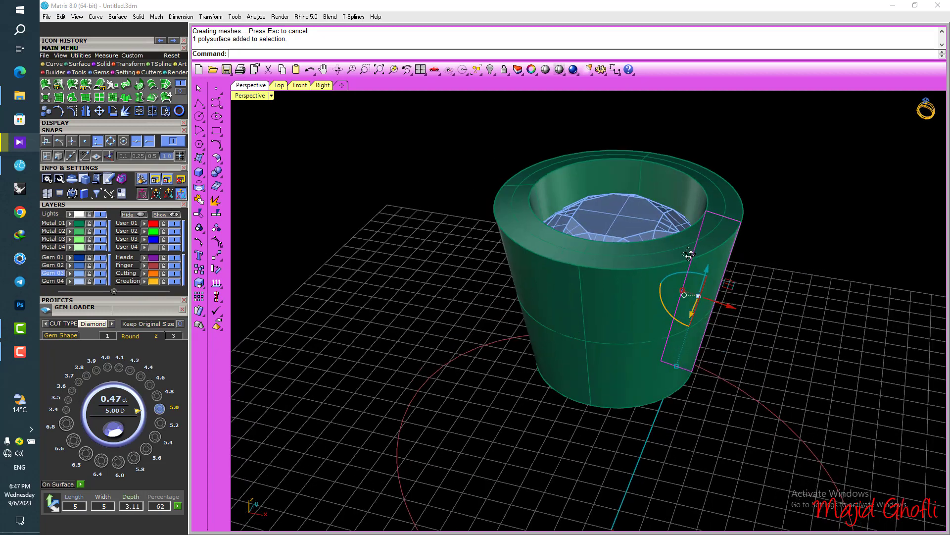
pyautogui.click(72, 111)
pyautogui.scroll(3, 742, 210)
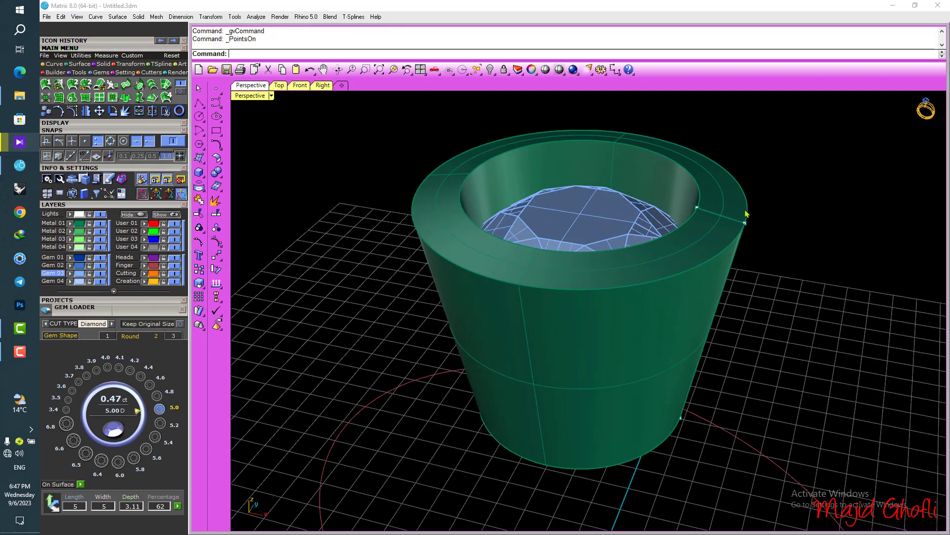
pyautogui.keyDown('shift'); pyautogui.moveTo(749, 210); pyautogui.dragTo(742, 215, button='right'); pyautogui.keyUp('shift')
pyautogui.moveTo(720, 165); pyautogui.dragTo(798, 289)
pyautogui.moveTo(736, 203); pyautogui.dragTo(742, 241)
pyautogui.moveTo(745, 251); pyautogui.dragTo(742, 274, button='right')
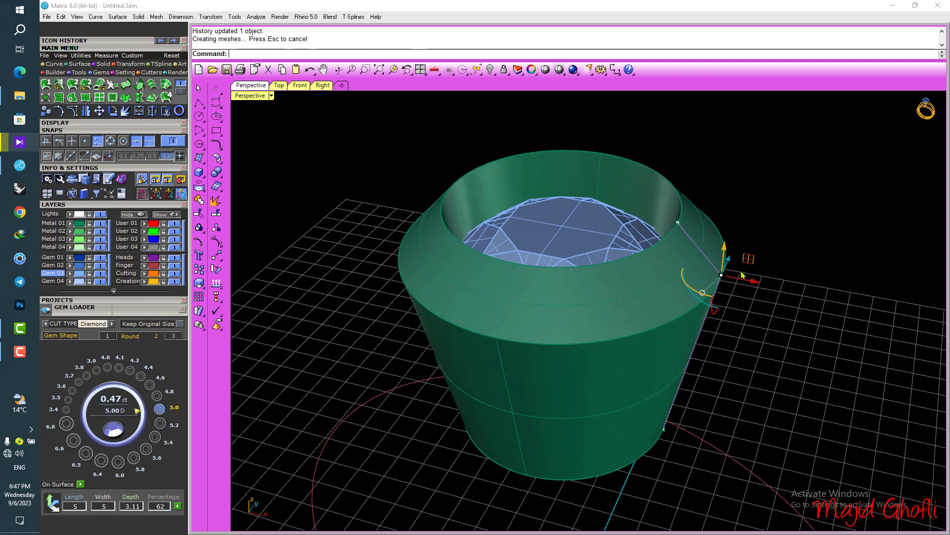
pyautogui.moveTo(741, 283); pyautogui.dragTo(774, 288)
pyautogui.moveTo(746, 294)
pyautogui.mouseDown(button='right')
pyautogui.moveTo(764, 289)
pyautogui.moveTo(755, 281)
pyautogui.mouseUp(button='right')
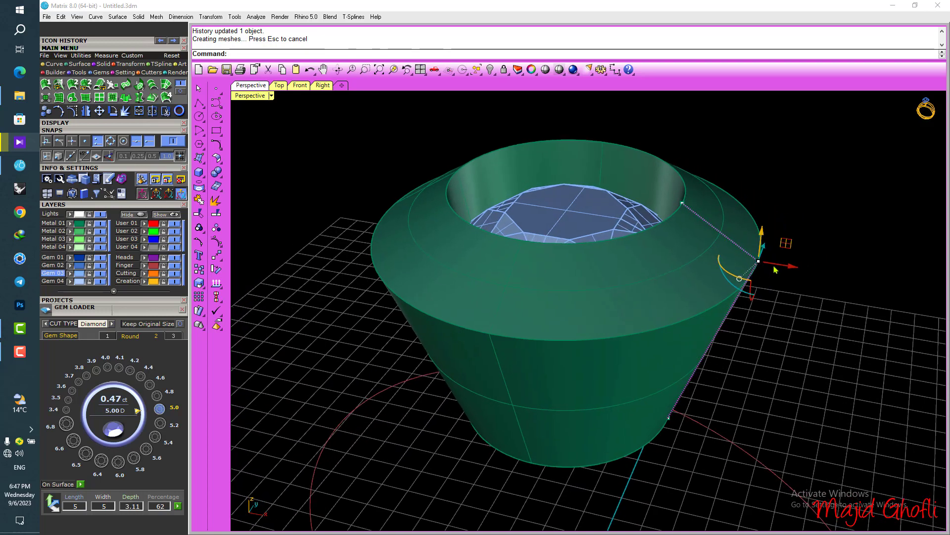
# Finely adjust the height of the profile's upper inner corner point beside the centre gem
pyautogui.click(683, 203)
pyautogui.scroll(5, 678, 204)
pyautogui.click(675, 203)
pyautogui.moveTo(675, 216); pyautogui.dragTo(675, 217)
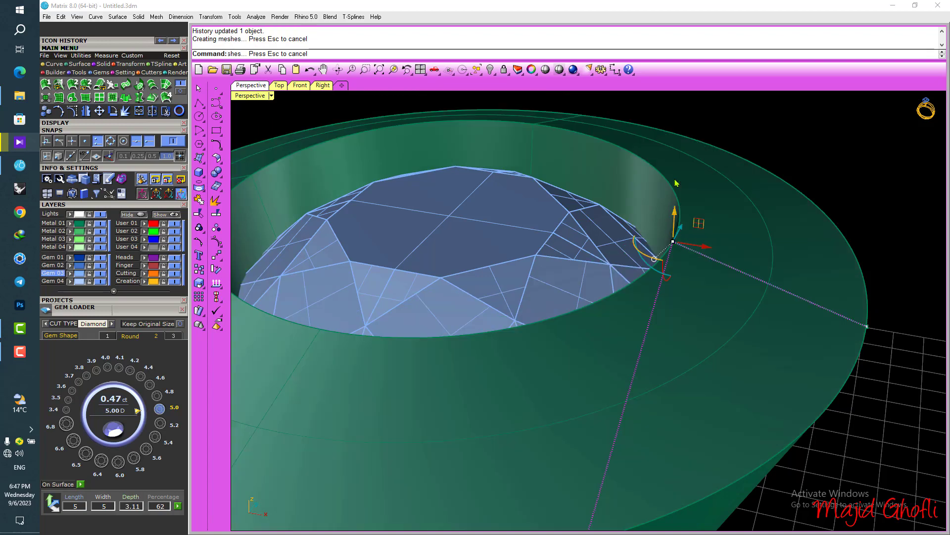
pyautogui.scroll(-8, 674, 215)
# Move the profile's lower outer corner point outward horizontally to widen the bezel's base
pyautogui.moveTo(681, 240); pyautogui.dragTo(711, 202, button='right')
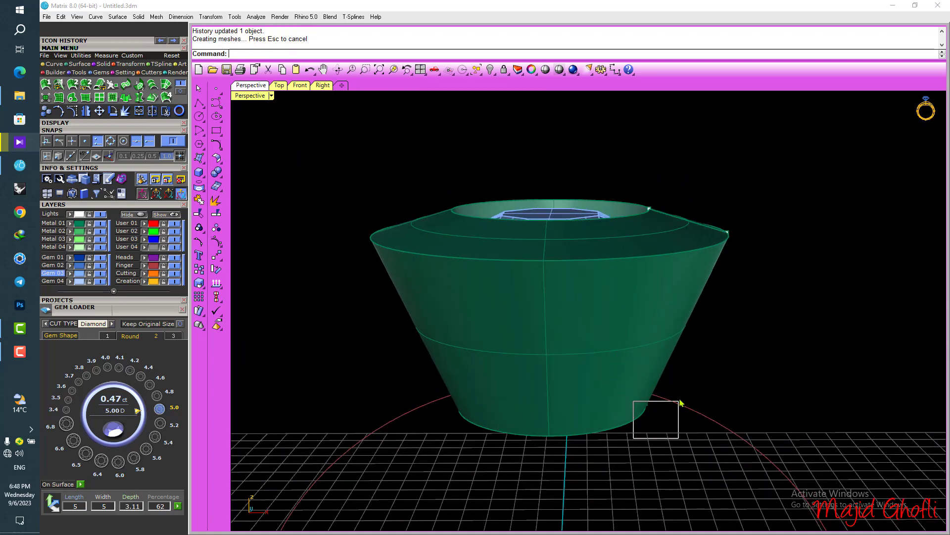
pyautogui.click(665, 404)
pyautogui.scroll(4, 679, 400)
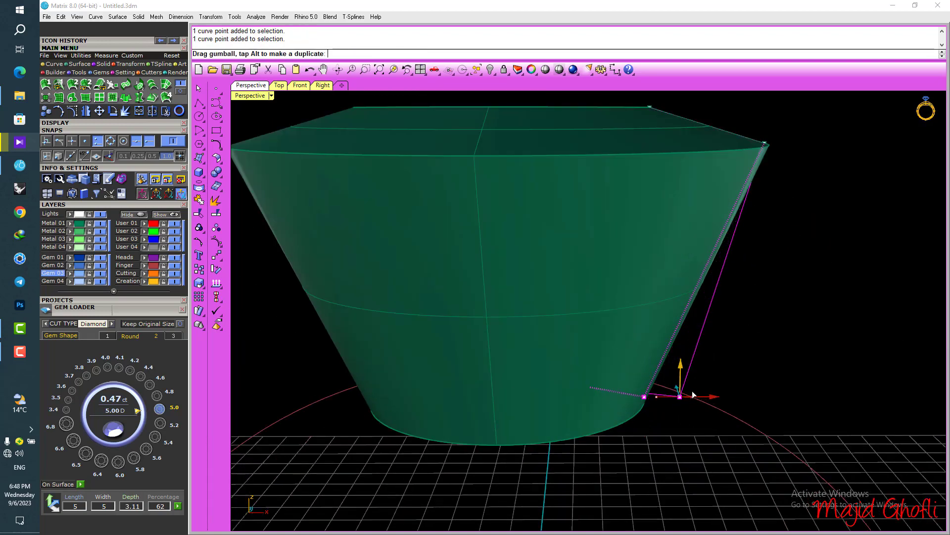
pyautogui.moveTo(693, 395); pyautogui.dragTo(696, 396)
pyautogui.moveTo(695, 396); pyautogui.dragTo(669, 257, button='right')
pyautogui.moveTo(711, 225)
pyautogui.keyDown('shift'); pyautogui.mouseDown(button='right')
pyautogui.moveTo(685, 237)
pyautogui.moveTo(703, 233)
pyautogui.mouseUp(button='right'); pyautogui.keyUp('shift')
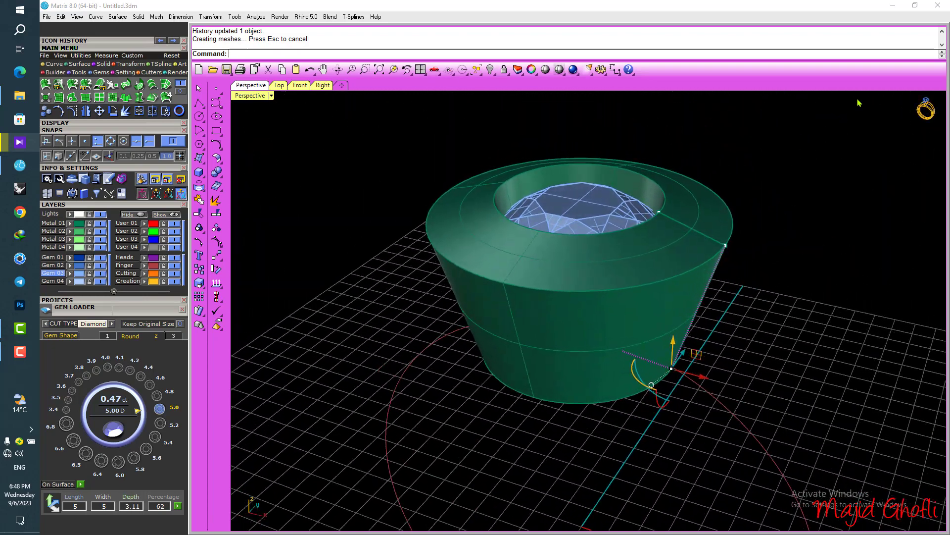
pyautogui.moveTo(818, 298); pyautogui.dragTo(703, 360, button='right')
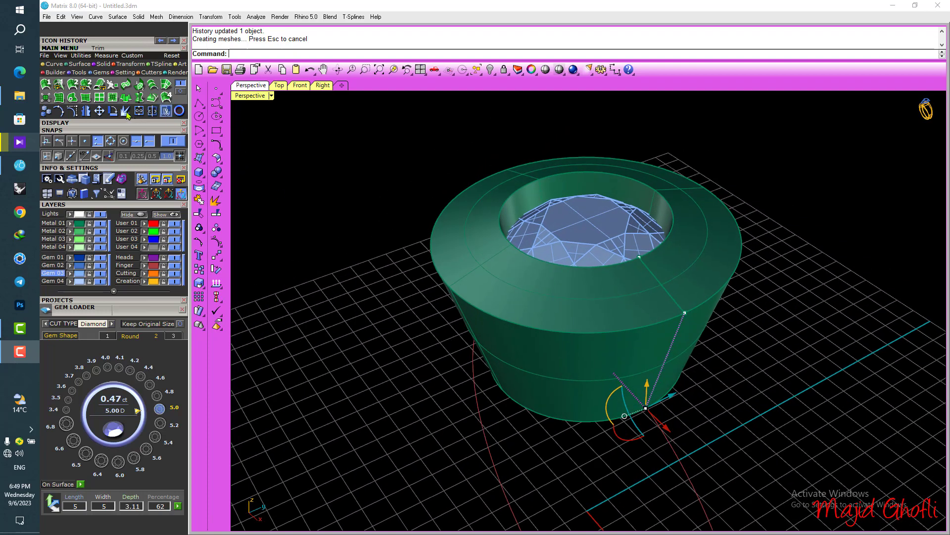
# In the Top view, place one 1.8 mm round gem on the bezel's sloped rim, centred on the X axis, using Gem On Surface
pyautogui.doubleClick(249, 97)
pyautogui.doubleClick(243, 97)
pyautogui.scroll(6, 615, 294)
pyautogui.moveTo(608, 305)
pyautogui.mouseDown(button='right')
pyautogui.moveTo(589, 280)
pyautogui.moveTo(602, 294)
pyautogui.mouseUp(button='right')
pyautogui.click(617, 300)
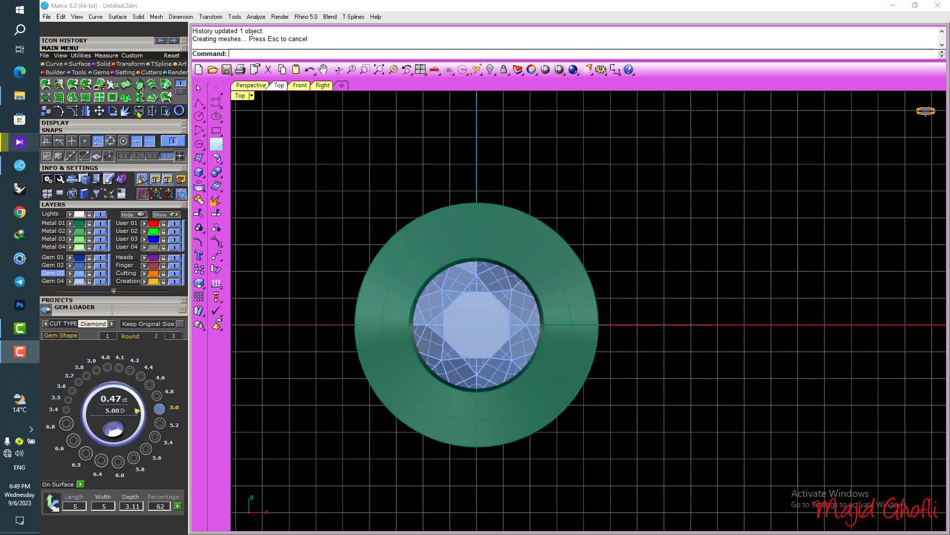
pyautogui.click(101, 73)
pyautogui.click(101, 72)
pyautogui.click(46, 97)
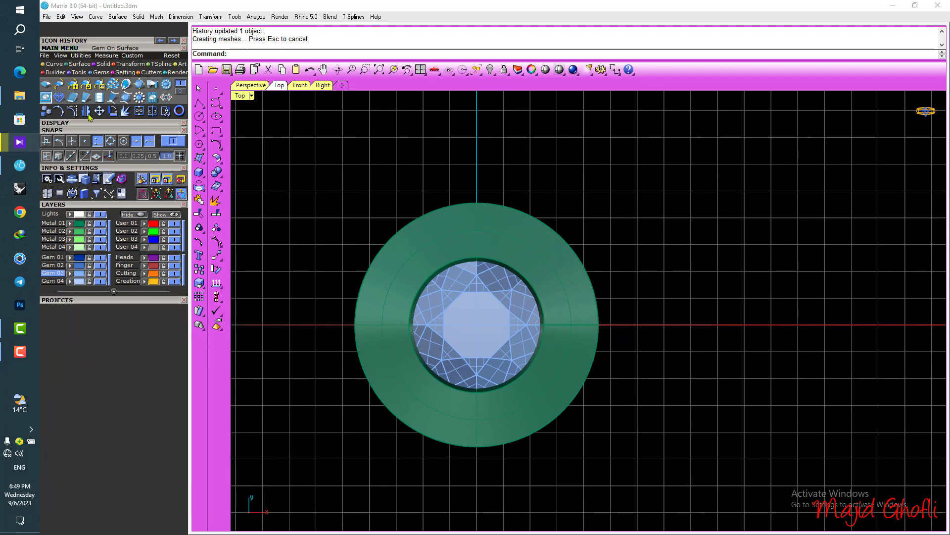
pyautogui.click(572, 299)
pyautogui.click(96, 361)
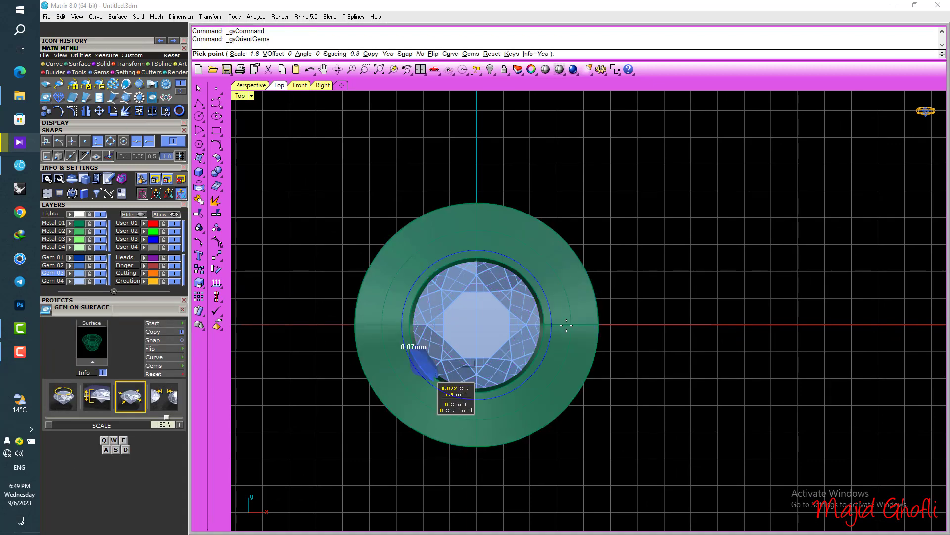
pyautogui.scroll(8, 570, 325)
pyautogui.press('q')
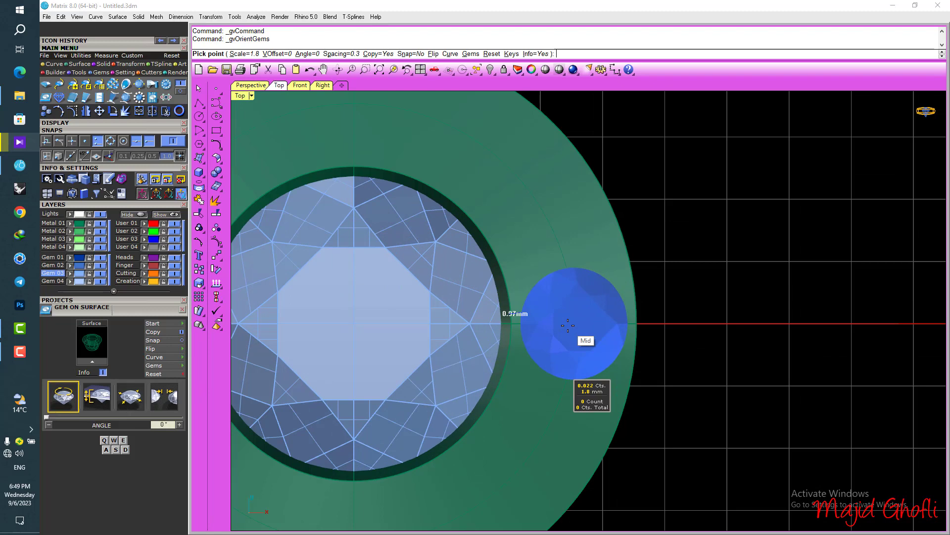
pyautogui.click(568, 326)
pyautogui.rightClick(568, 325)
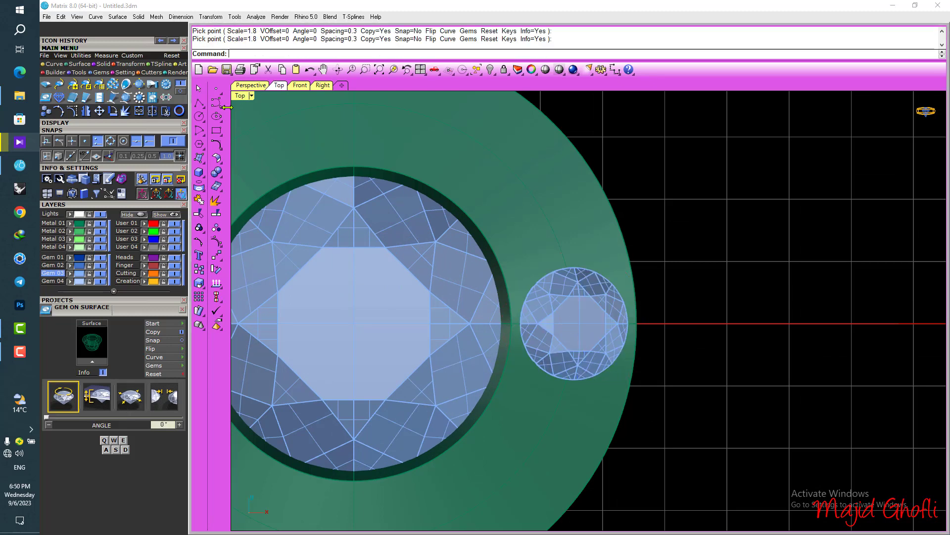
pyautogui.doubleClick(239, 96)
pyautogui.doubleClick(609, 96)
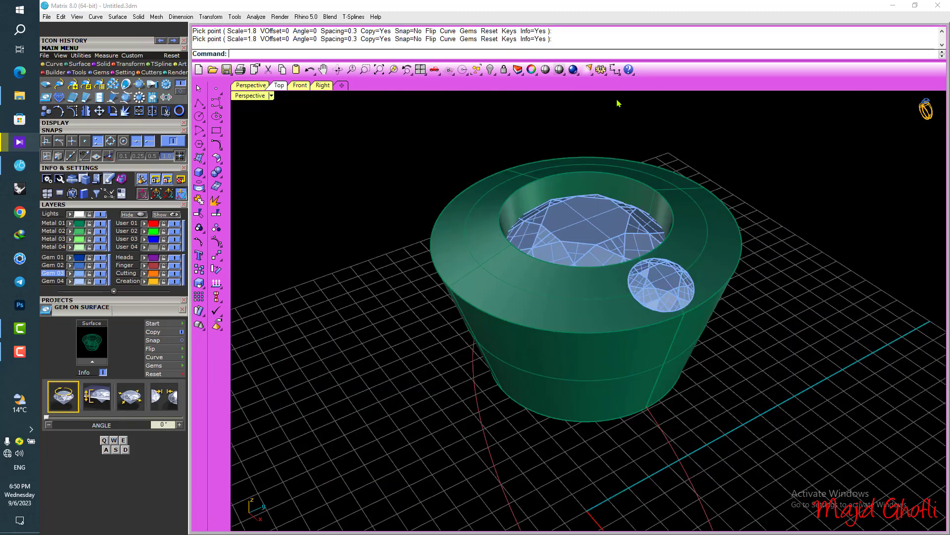
# Try a polar array of the small rim gem around the origin with 12 items and the default fill angle
pyautogui.scroll(4, 698, 282)
pyautogui.click(685, 281)
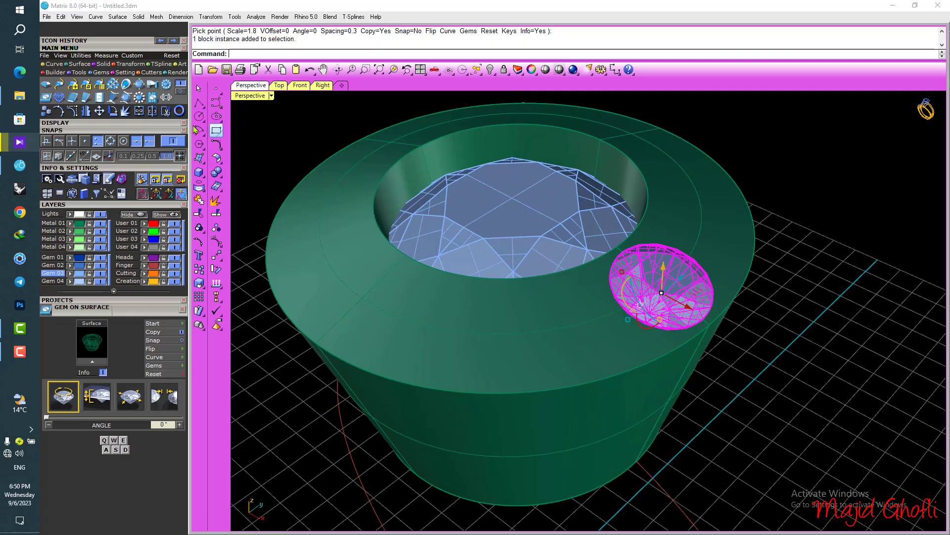
pyautogui.click(131, 66)
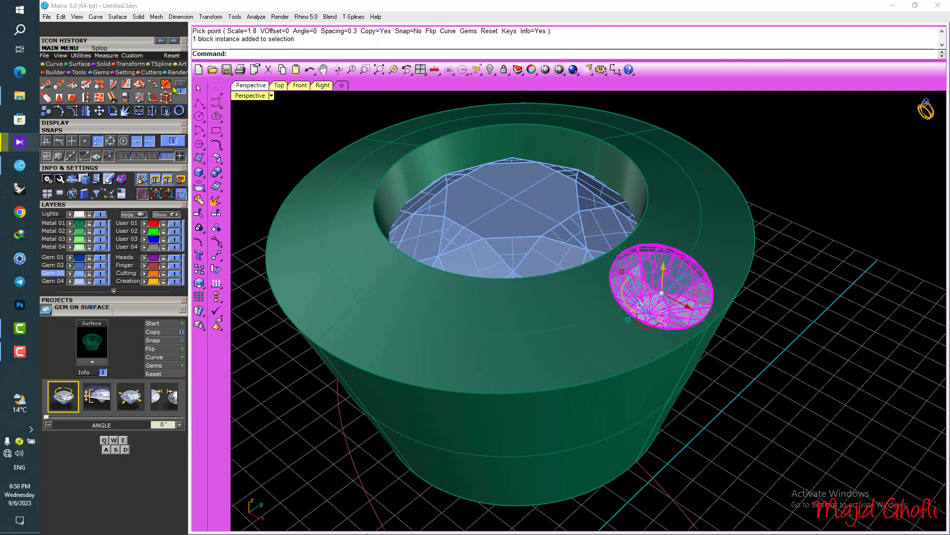
pyautogui.click(182, 87)
pyautogui.click(154, 85)
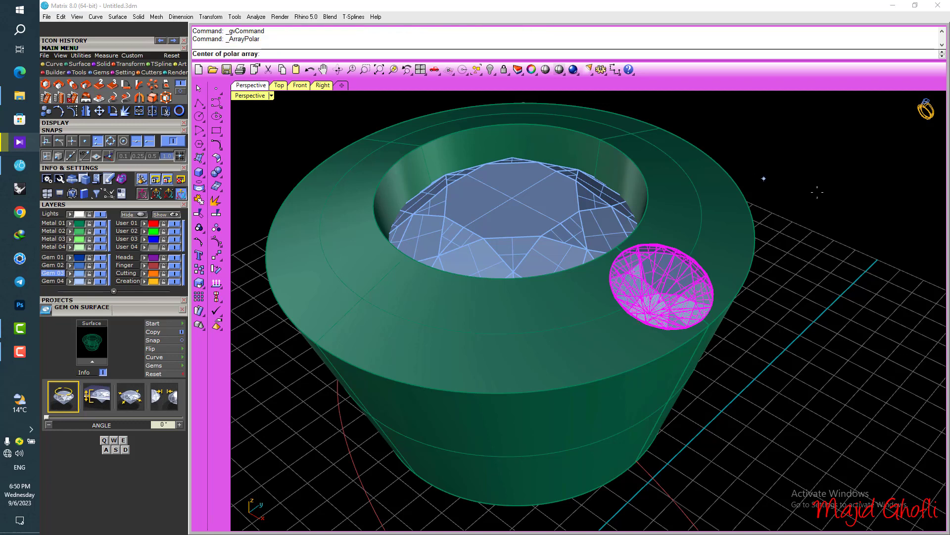
pyautogui.moveTo(856, 222); pyautogui.dragTo(839, 219, button='right')
pyautogui.press('Return')
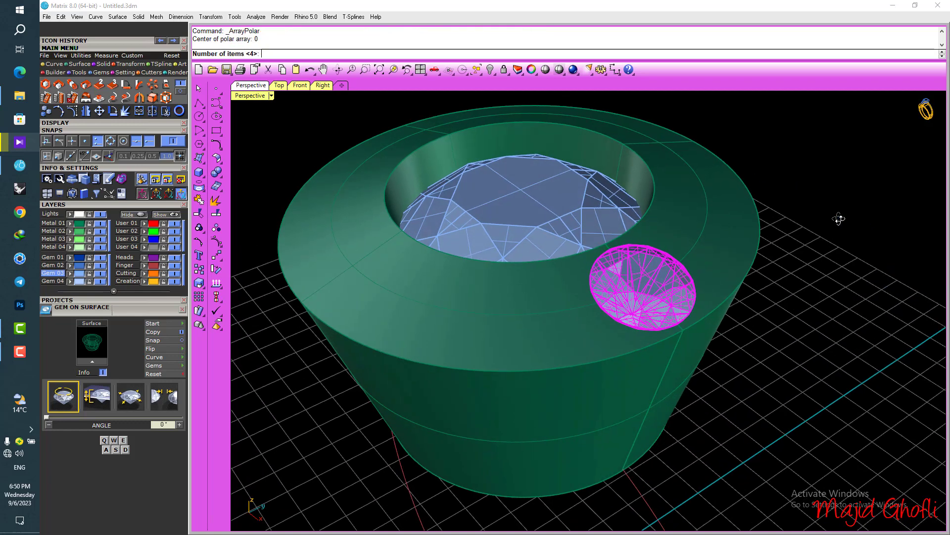
pyautogui.write('12')
pyautogui.press('Return')
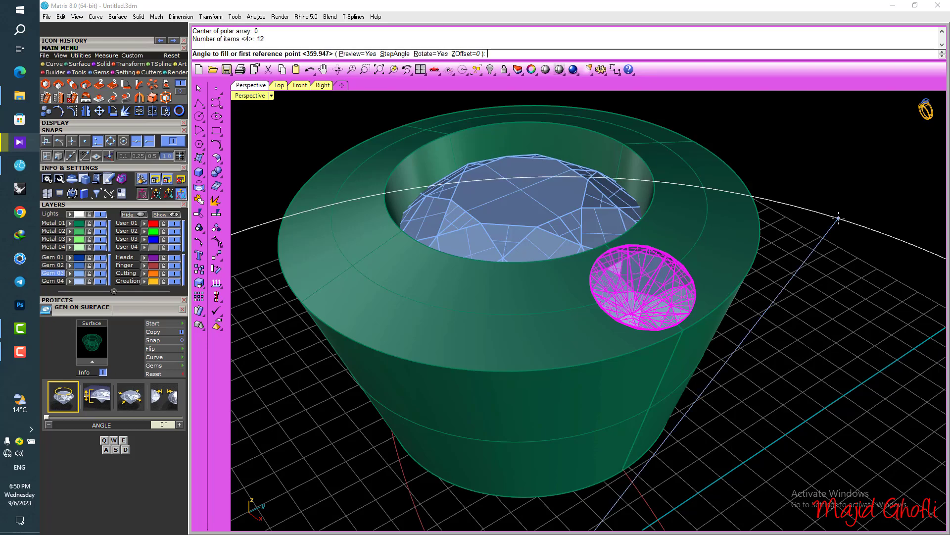
pyautogui.press('Return')
pyautogui.moveTo(866, 257)
pyautogui.mouseDown(button='right')
pyautogui.moveTo(780, 278)
pyautogui.moveTo(830, 280)
pyautogui.mouseUp(button='right')
pyautogui.rightClick(827, 281)
pyautogui.moveTo(587, 348); pyautogui.dragTo(556, 330, button='right')
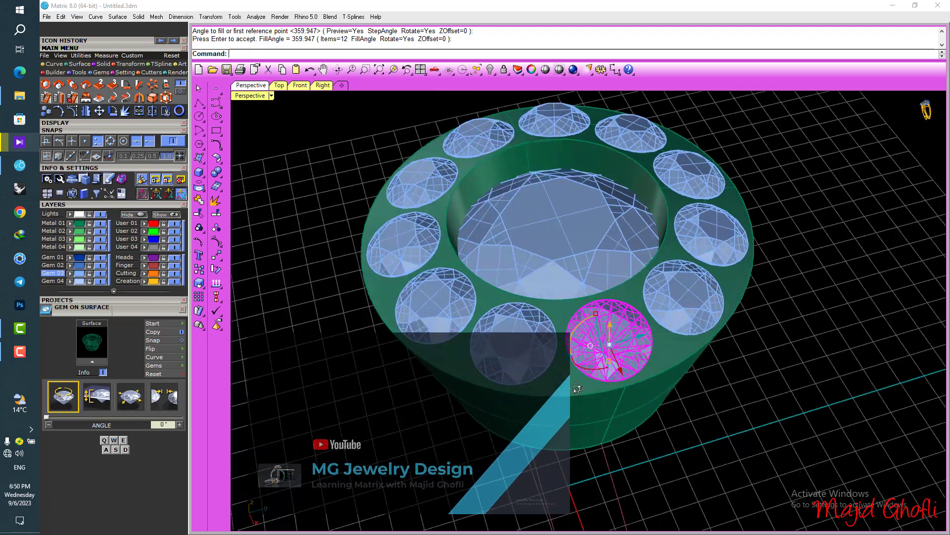
# Check the spacing of the arrayed gems around the rim and undo the polar array
pyautogui.moveTo(564, 390); pyautogui.dragTo(579, 208, button='right')
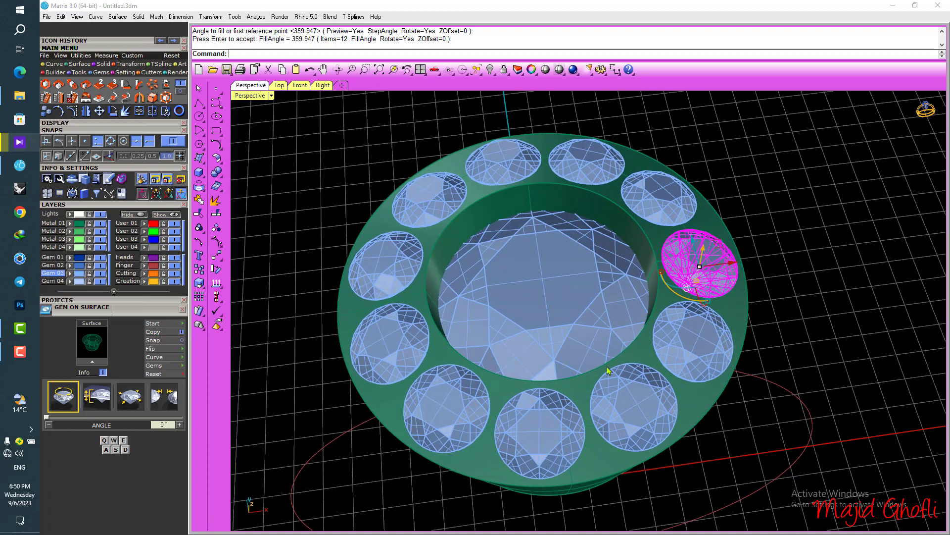
pyautogui.moveTo(622, 371); pyautogui.dragTo(636, 388, button='right')
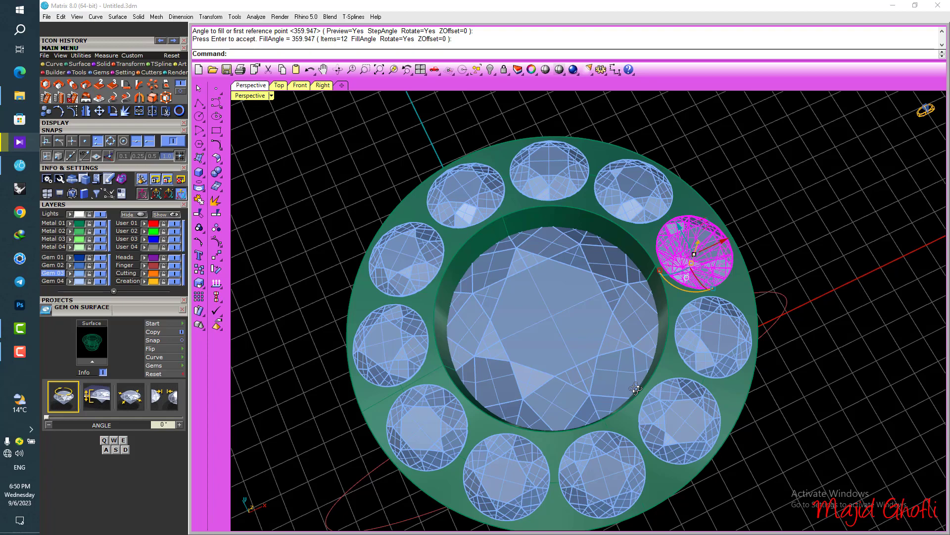
pyautogui.moveTo(636, 388); pyautogui.dragTo(613, 372, button='right')
pyautogui.press('Return')
pyautogui.hotkey('ctrl', 'z')
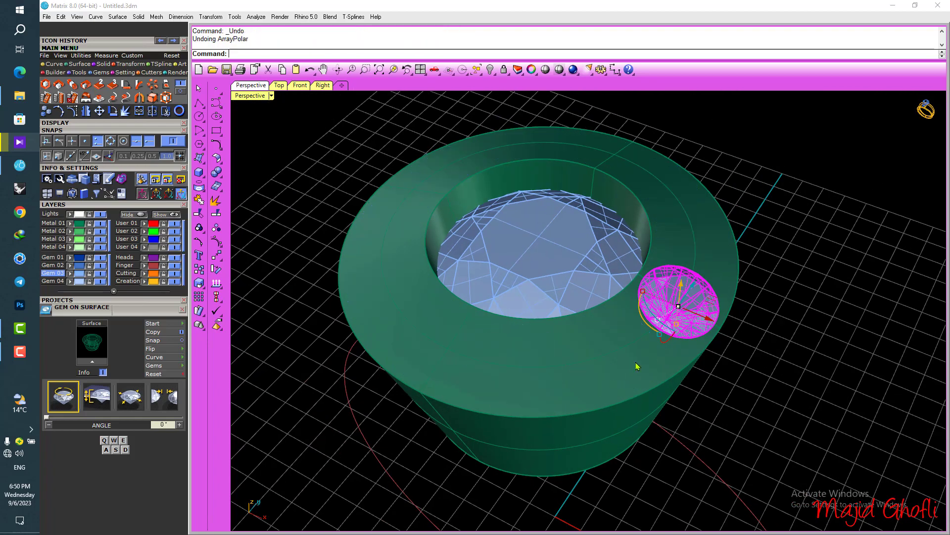
pyautogui.click(768, 335)
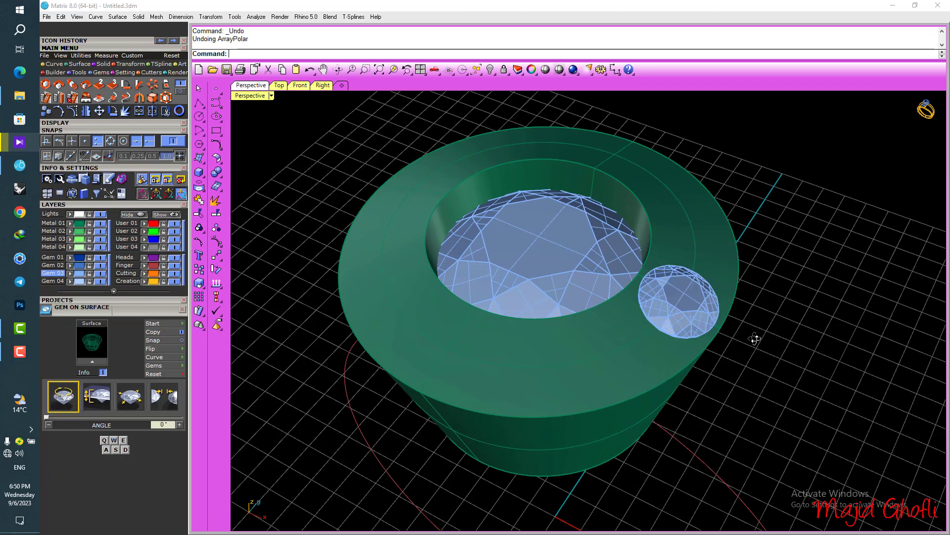
pyautogui.moveTo(769, 336); pyautogui.dragTo(683, 344, button='right')
pyautogui.scroll(5, 582, 347)
pyautogui.moveTo(584, 350); pyautogui.dragTo(625, 317, button='right')
pyautogui.click(614, 342)
pyautogui.scroll(-5, 622, 316)
pyautogui.click(821, 374)
# Duplicate the outer and inner circular edges of the bezel's sloped rim as curves
pyautogui.click(76, 75)
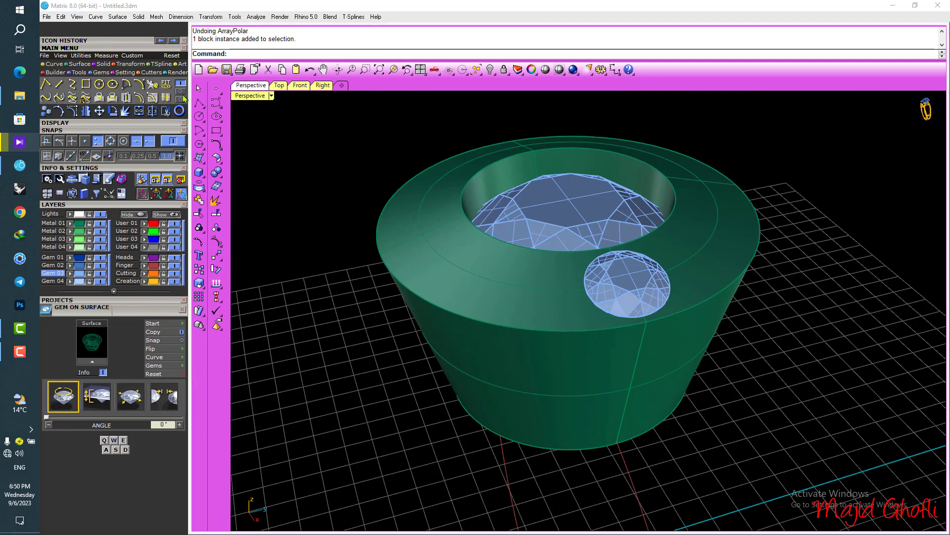
pyautogui.click(180, 91)
pyautogui.click(153, 97)
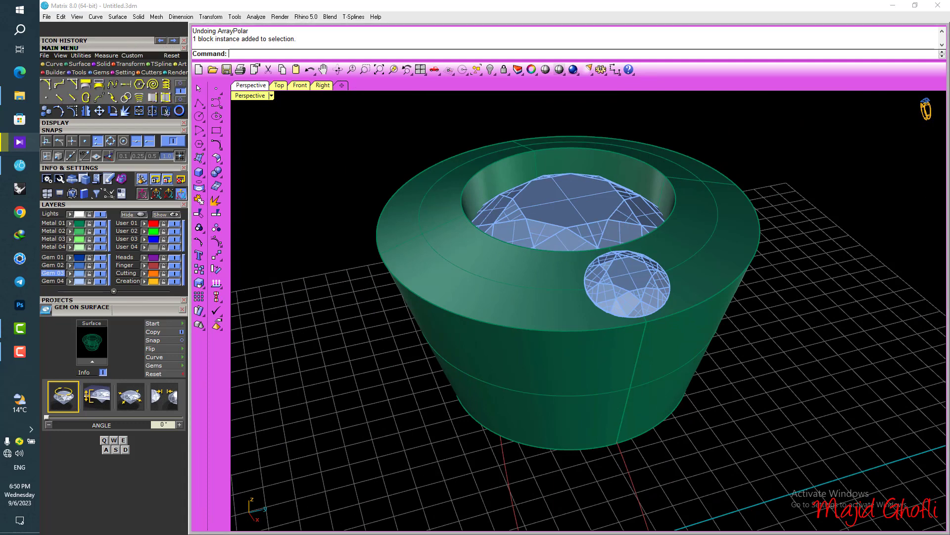
pyautogui.click(492, 325)
pyautogui.click(503, 242)
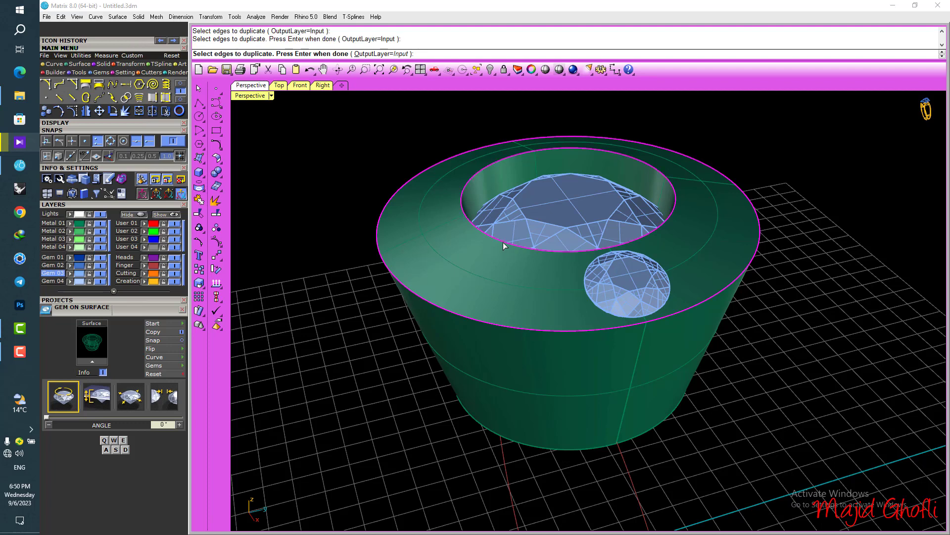
pyautogui.press('Return')
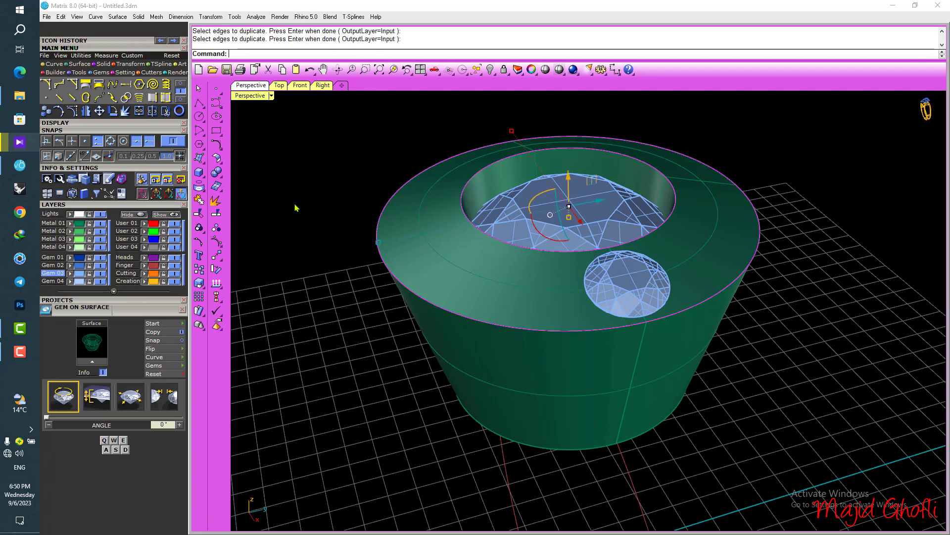
# Create one tween curve midway between the two duplicated rim edges, with no match method
pyautogui.click(219, 145)
pyautogui.click(328, 191)
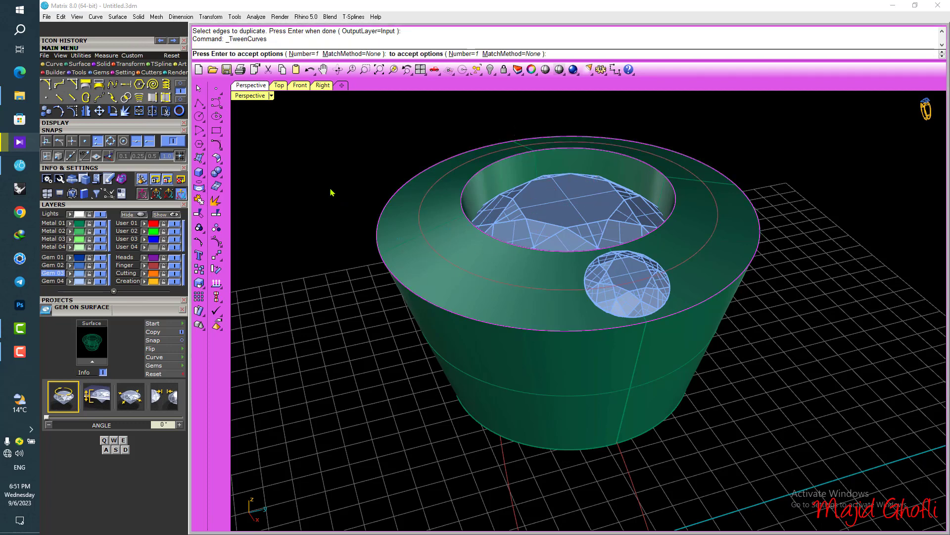
pyautogui.moveTo(388, 212); pyautogui.dragTo(423, 236, button='right')
# Rebuild the tween curve with a point count of 12 and degree 5, deleting the input curve
pyautogui.click(404, 241)
pyautogui.click(404, 240)
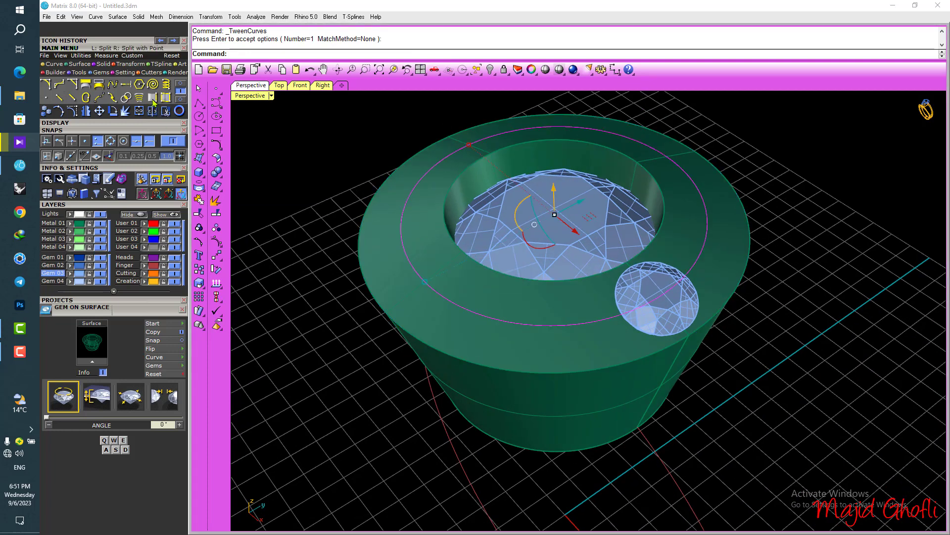
pyautogui.click(180, 85)
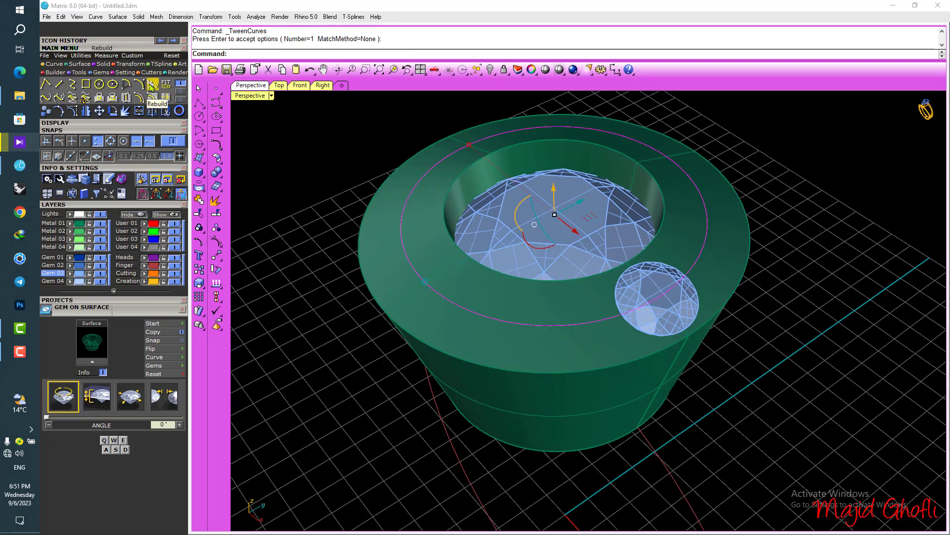
pyautogui.click(151, 86)
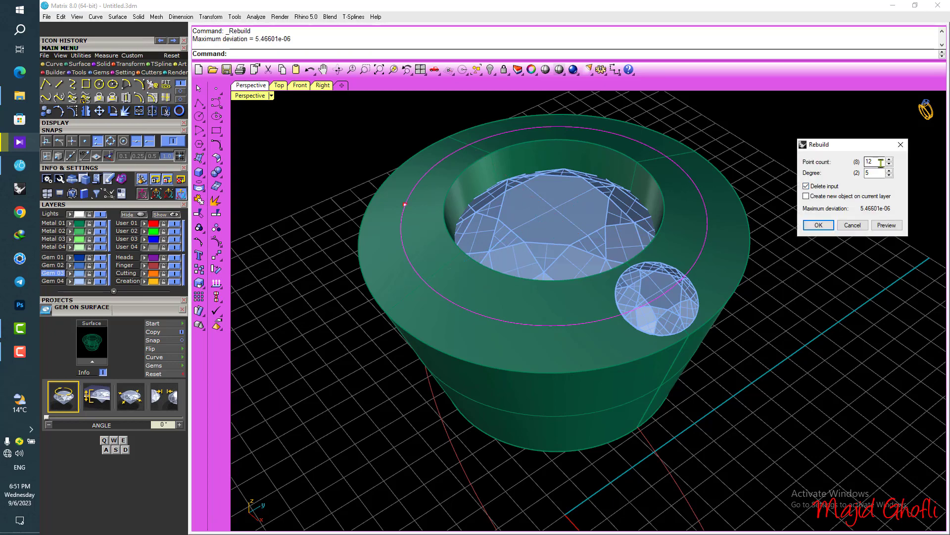
pyautogui.click(821, 230)
pyautogui.moveTo(810, 242); pyautogui.dragTo(765, 254, button='right')
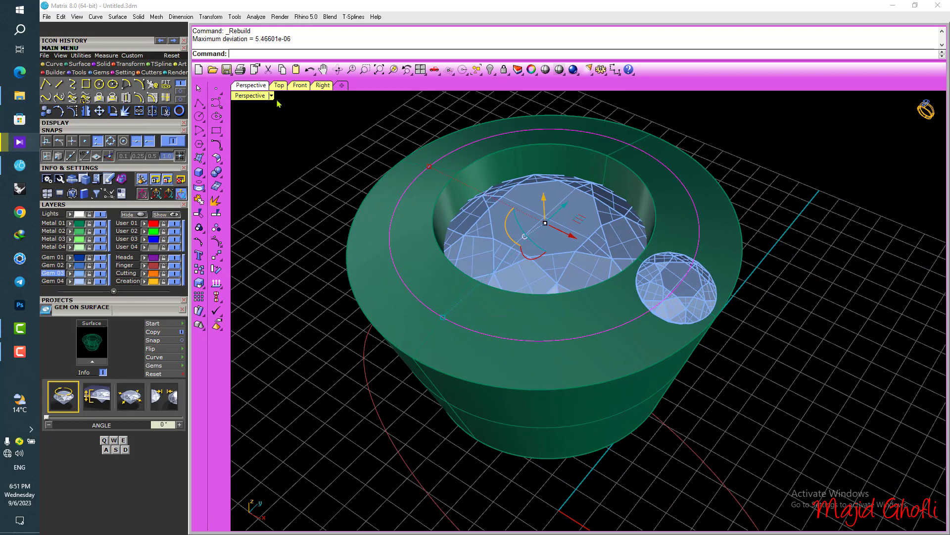
# Lay round gems along the tween curve on the bezel rim with Gem on Curve, using a start size of 1.75 mm
pyautogui.click(91, 72)
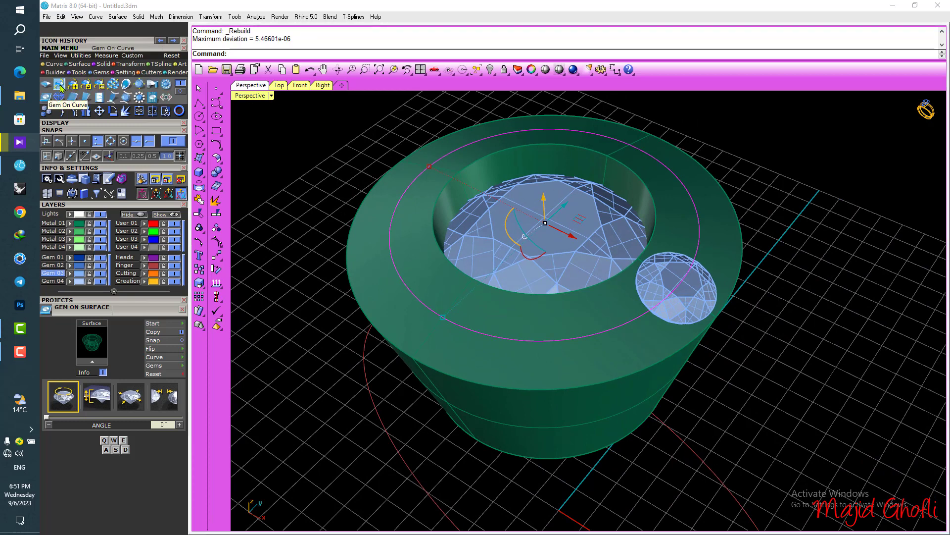
pyautogui.click(60, 88)
pyautogui.click(94, 362)
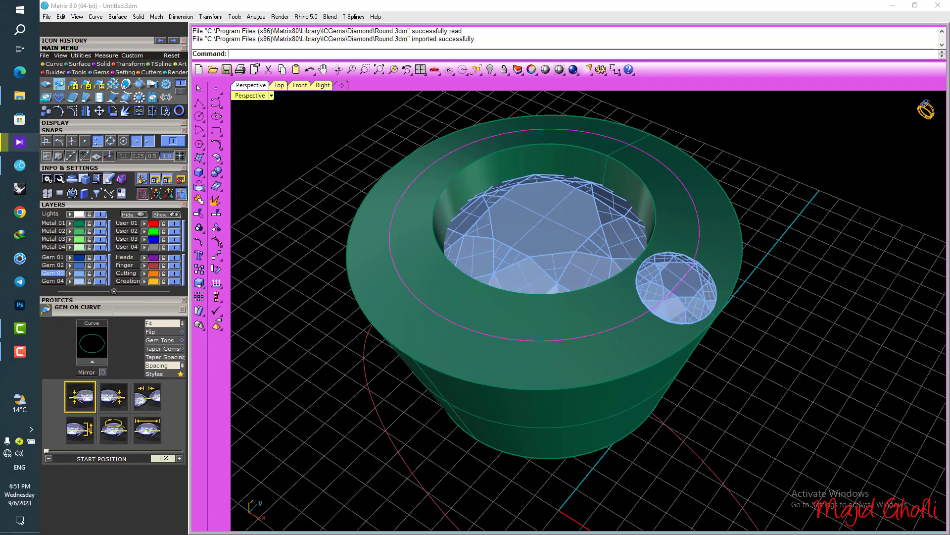
pyautogui.moveTo(778, 200); pyautogui.dragTo(851, 237, button='right')
pyautogui.click(155, 431)
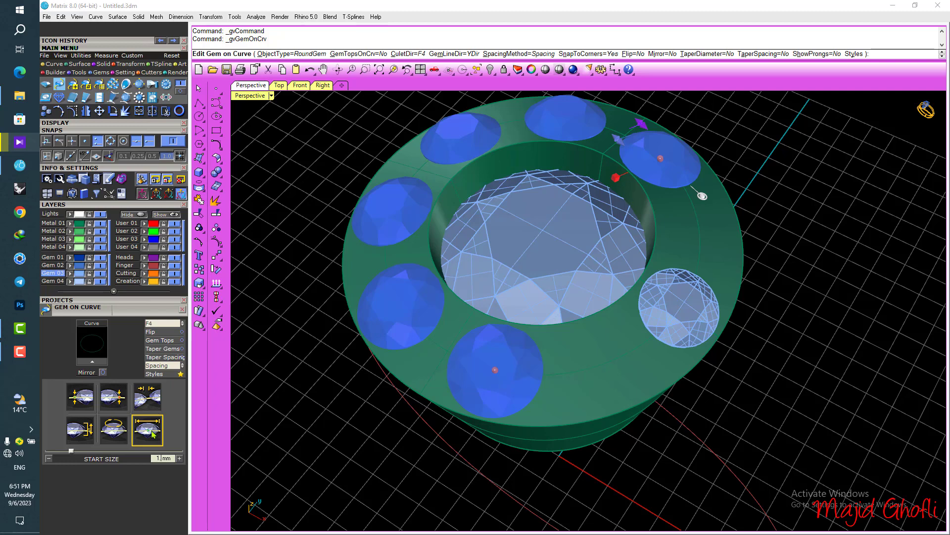
pyautogui.press('Return')
pyautogui.moveTo(316, 367); pyautogui.dragTo(378, 382, button='right')
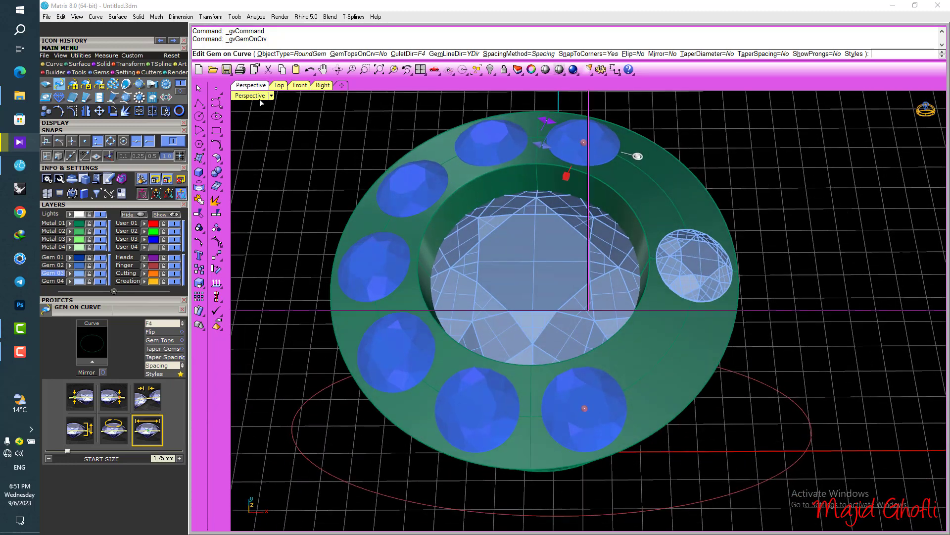
# In the top view, move the gem row's start position onto the vertical axis above the centre gem, at about 24.9%
pyautogui.doubleClick(252, 96)
pyautogui.doubleClick(243, 96)
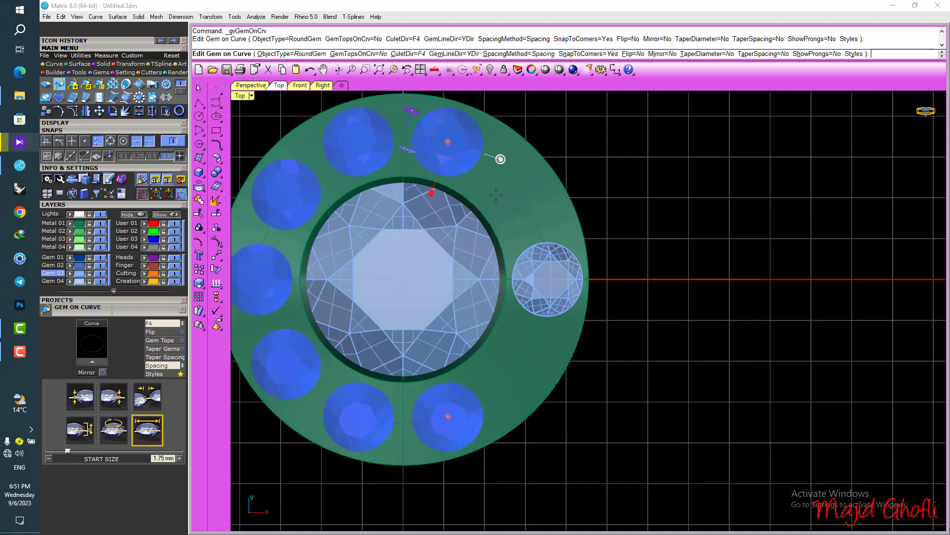
pyautogui.moveTo(495, 195); pyautogui.dragTo(581, 206, button='right')
pyautogui.moveTo(526, 150); pyautogui.dragTo(489, 138)
pyautogui.scroll(6, 489, 139)
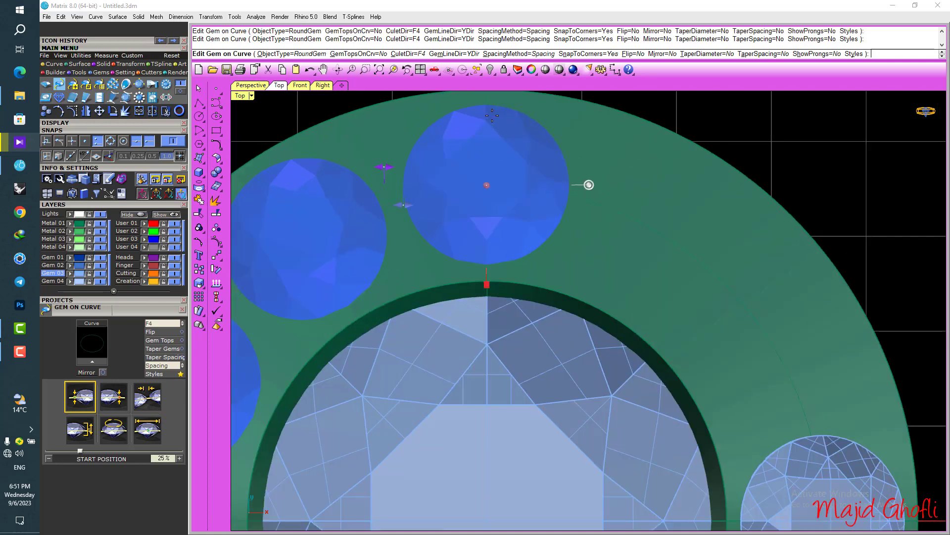
pyautogui.scroll(4, 508, 262)
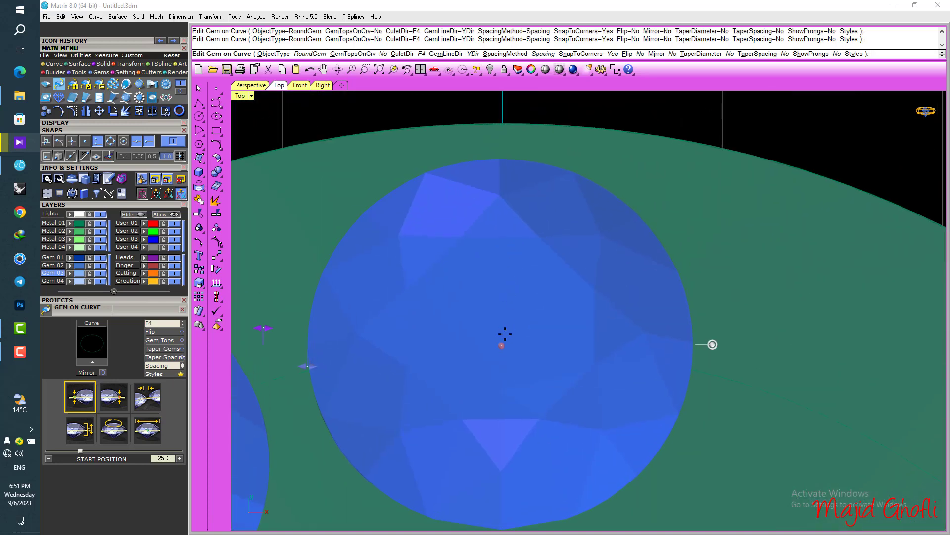
pyautogui.click(503, 344)
pyautogui.moveTo(506, 343); pyautogui.dragTo(510, 343)
# Move the gem row's end position onto the vertical axis below the centre gem, at about 75%
pyautogui.scroll(-6, 499, 221)
pyautogui.scroll(-8, 505, 214)
pyautogui.moveTo(539, 292); pyautogui.dragTo(548, 201, button='right')
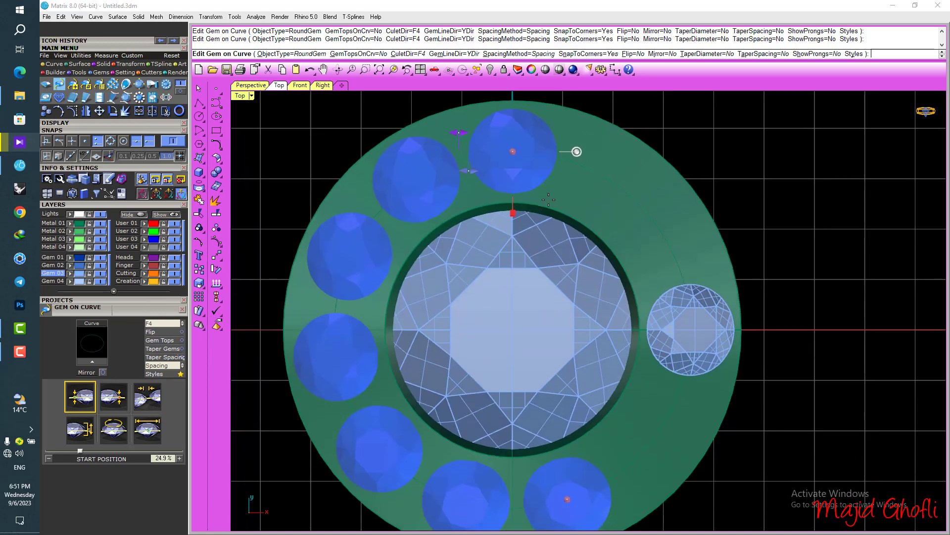
pyautogui.scroll(-2, 546, 198)
pyautogui.scroll(4, 539, 454)
pyautogui.scroll(2, 538, 454)
pyautogui.click(587, 430)
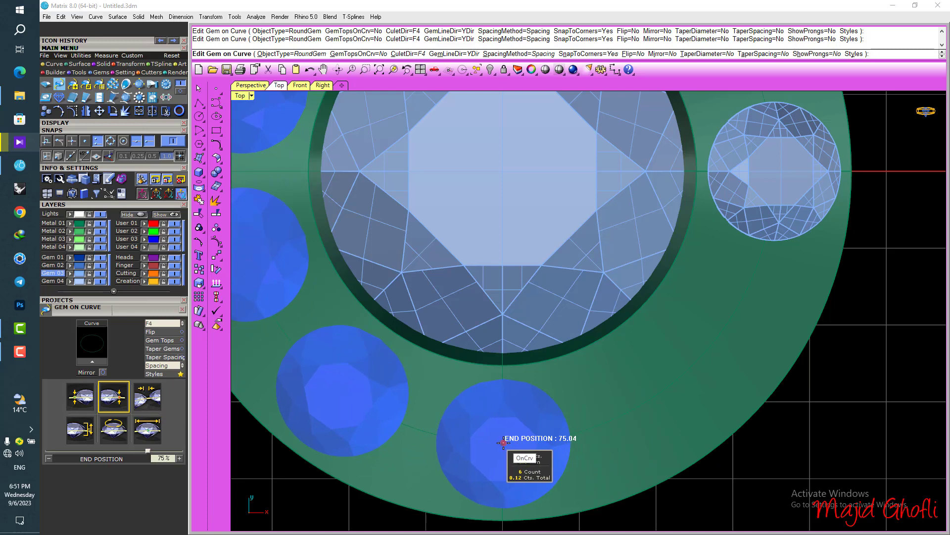
pyautogui.click(504, 442)
# Set the gem spacing to 0.1 mm and the start size to 1.9 mm, and finish the gem row
pyautogui.click(150, 398)
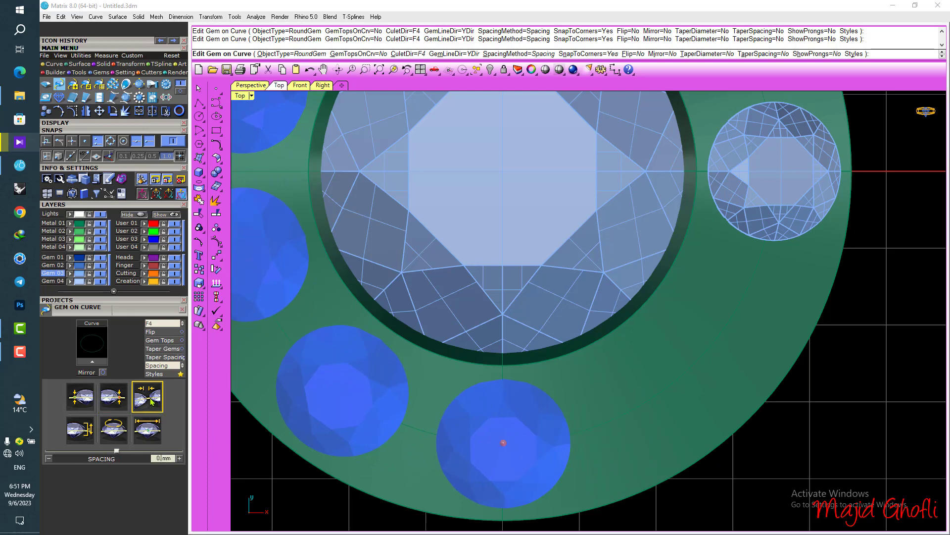
pyautogui.scroll(-4, 502, 309)
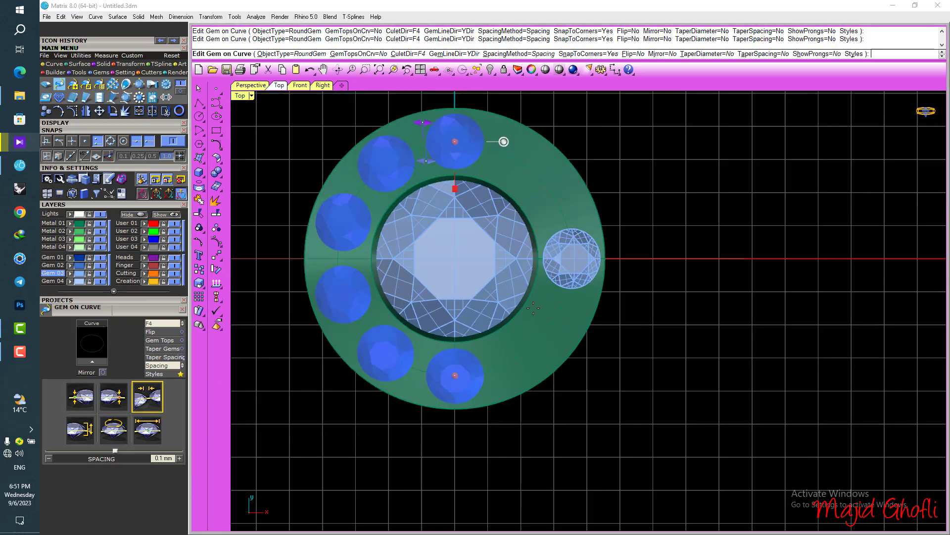
pyautogui.moveTo(667, 366); pyautogui.dragTo(687, 378, button='right')
pyautogui.click(147, 429)
pyautogui.press('BackSpace')
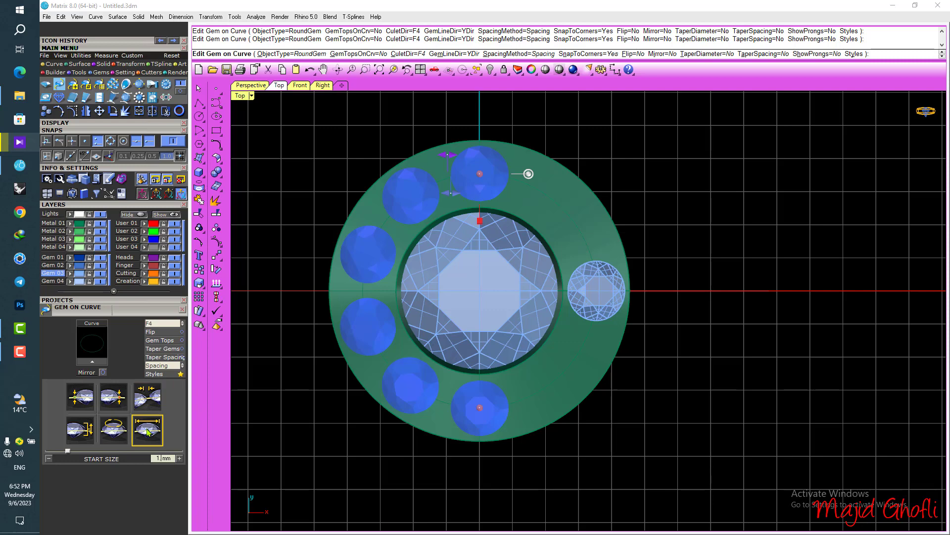
pyautogui.press('Return')
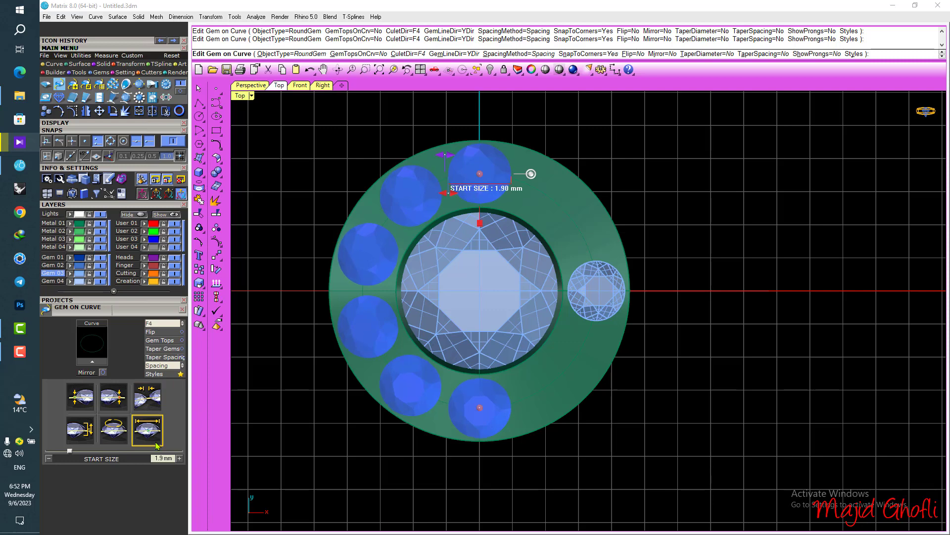
pyautogui.press('Return')
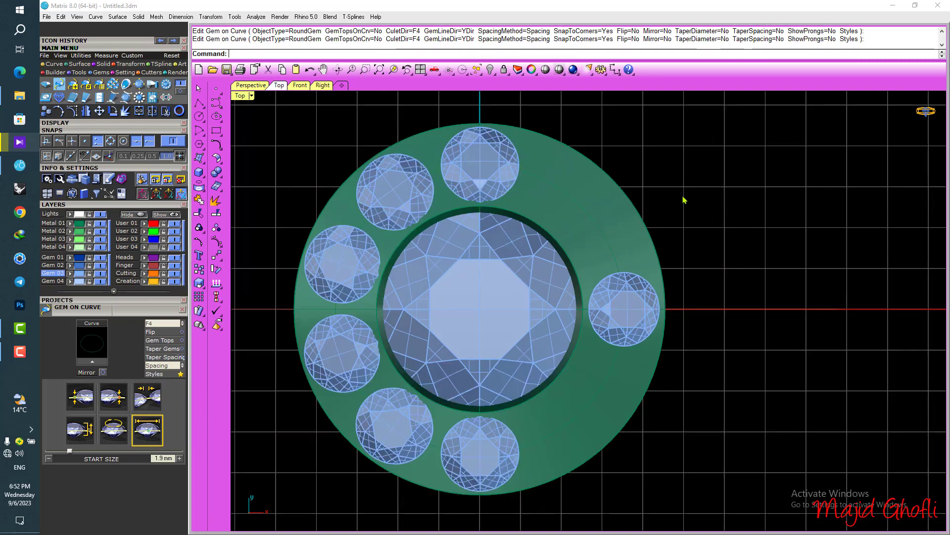
# Delete the original single gem on the rim's right side and ungroup the six gems placed along the curve
pyautogui.click(631, 315)
pyautogui.press('Delete')
pyautogui.moveTo(549, 290); pyautogui.dragTo(577, 294, button='right')
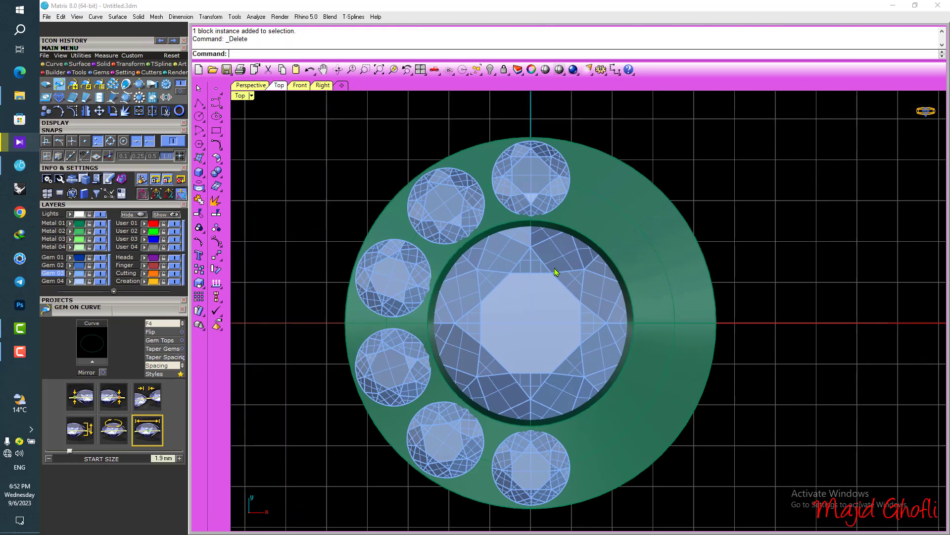
pyautogui.click(478, 194)
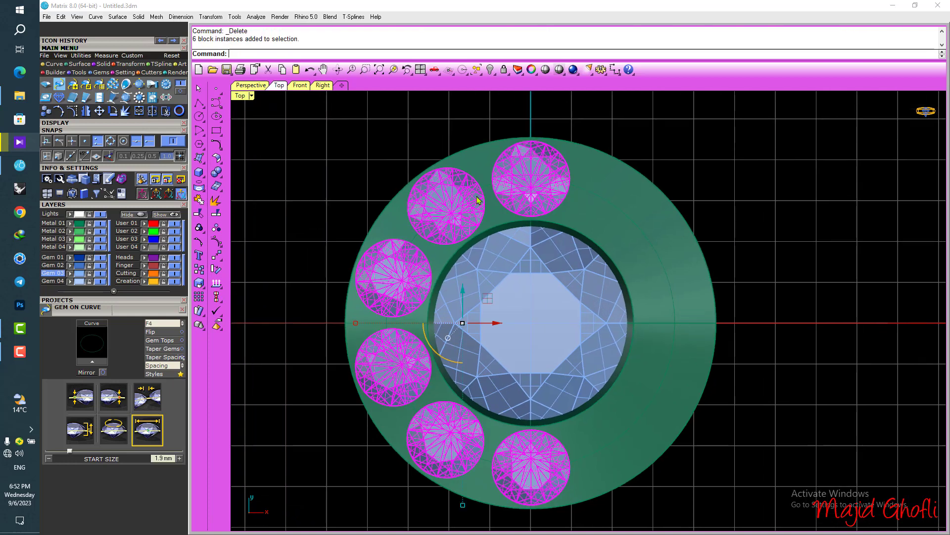
pyautogui.hotkey('ctrl', 'shift', 'g')
# Mirror the four gems on the rim's left side across the Y axis, keeping the originals
pyautogui.click(454, 236)
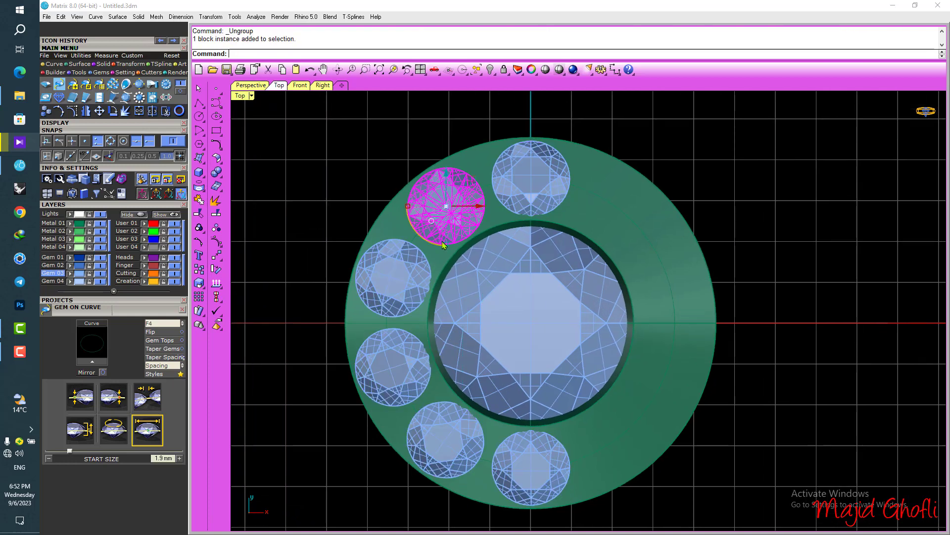
pyautogui.keyDown('shift'); pyautogui.click(394, 291); pyautogui.keyUp('shift')
pyautogui.keyDown('shift'); pyautogui.click(393, 366); pyautogui.keyUp('shift')
pyautogui.keyDown('shift'); pyautogui.click(438, 446); pyautogui.keyUp('shift')
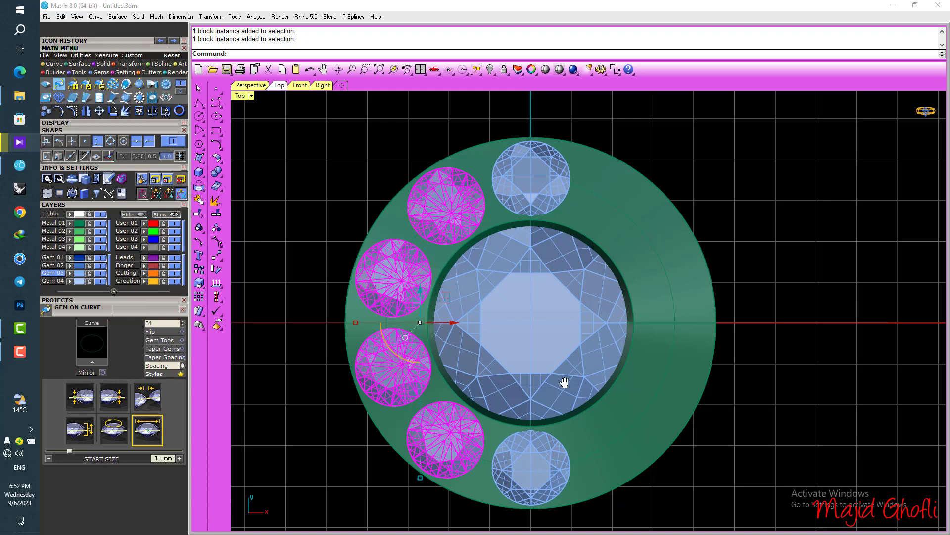
pyautogui.moveTo(570, 382); pyautogui.dragTo(550, 384, button='right')
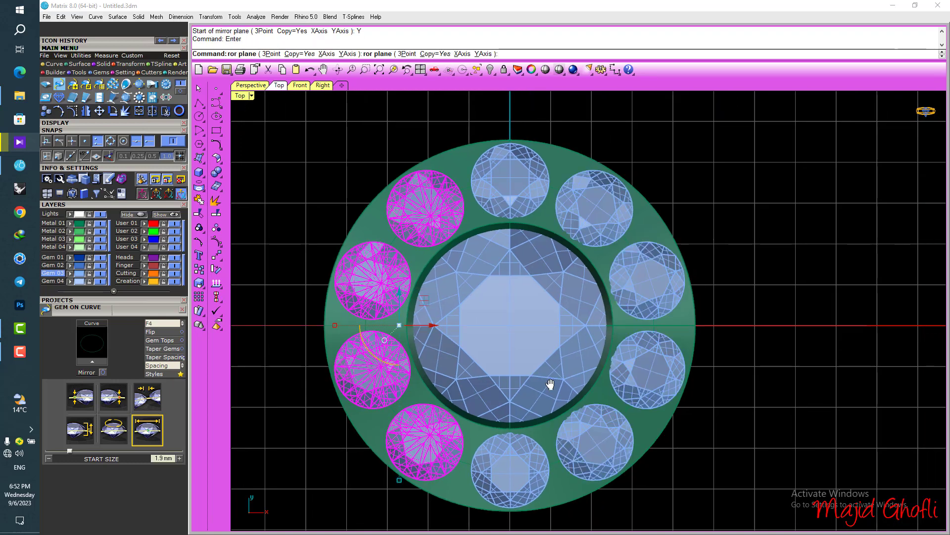
# Add the six remaining rim gems to the selection and group all ten halo gems
pyautogui.keyDown('shift'); pyautogui.click(523, 191); pyautogui.keyUp('shift')
pyautogui.keyDown('shift'); pyautogui.click(594, 208); pyautogui.keyUp('shift')
pyautogui.keyDown('shift'); pyautogui.click(651, 294); pyautogui.keyUp('shift')
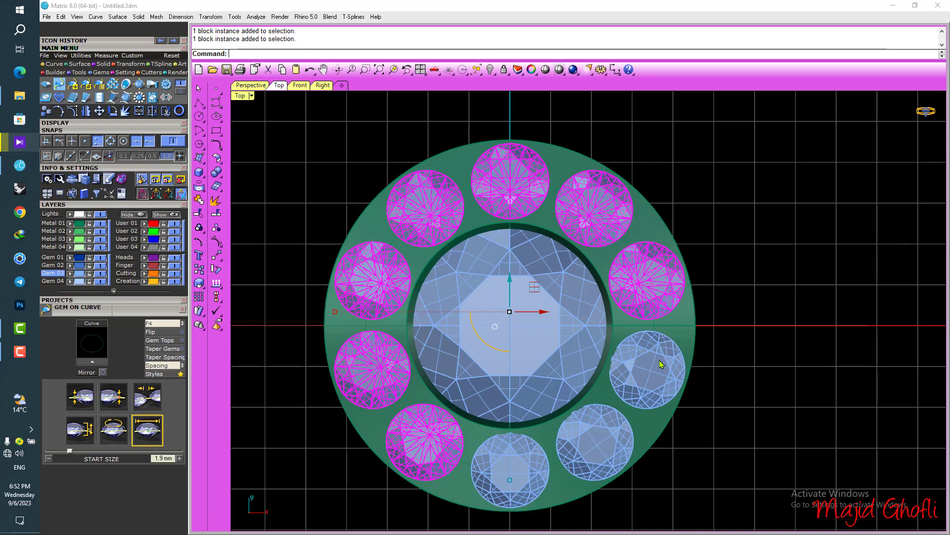
pyautogui.keyDown('shift'); pyautogui.click(661, 364); pyautogui.keyUp('shift')
pyautogui.keyDown('shift'); pyautogui.click(550, 465); pyautogui.keyUp('shift')
pyautogui.keyDown('shift'); pyautogui.click(517, 473); pyautogui.keyUp('shift')
pyautogui.moveTo(759, 406); pyautogui.dragTo(748, 380, button='right')
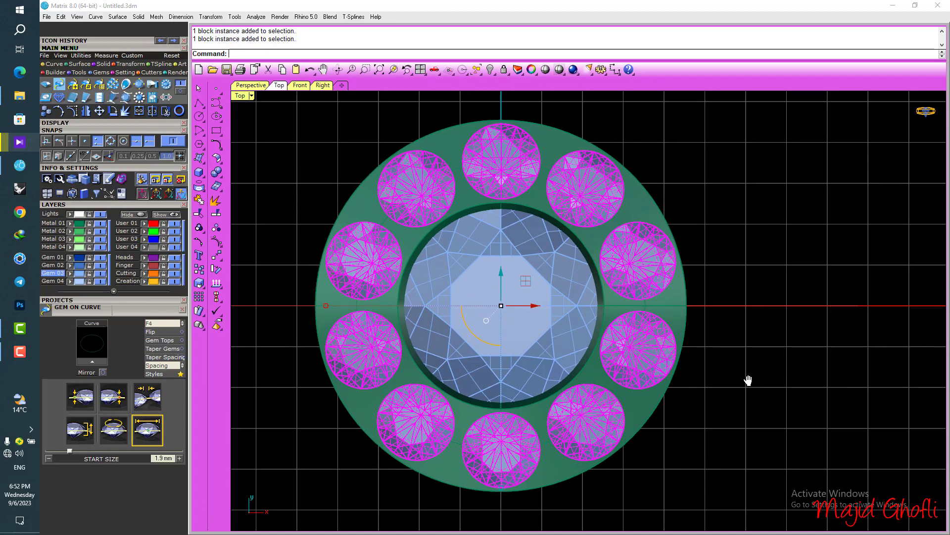
pyautogui.hotkey('ctrl', 'g')
# Examine the spacing and seating of the grouped halo gems on the rim from above and in perspective
pyautogui.scroll(5, 721, 275)
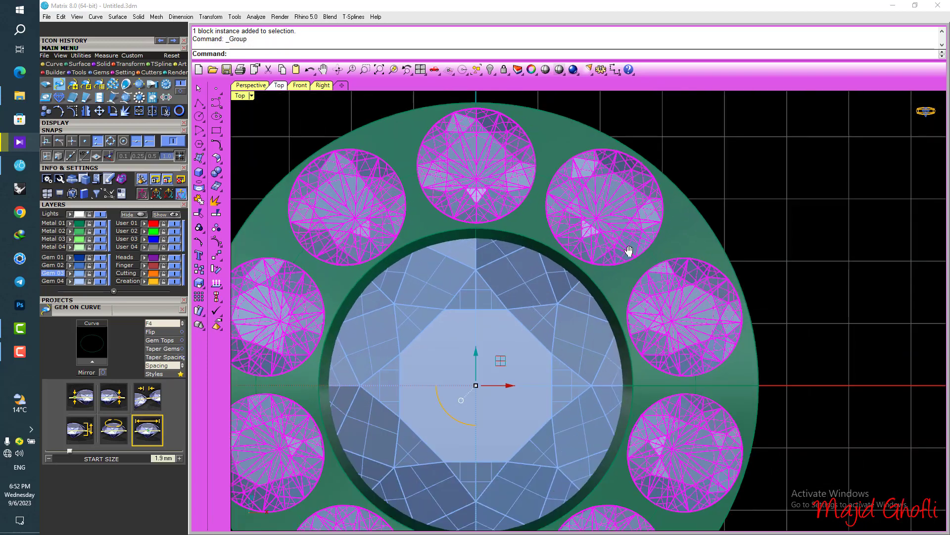
pyautogui.scroll(-1, 660, 227)
pyautogui.scroll(-2, 662, 233)
pyautogui.scroll(-2, 510, 211)
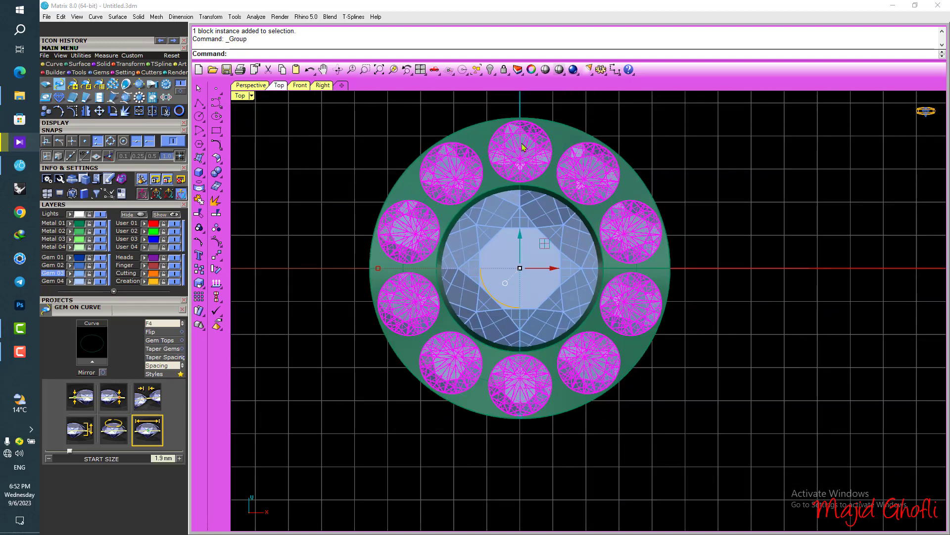
pyautogui.moveTo(725, 196); pyautogui.dragTo(749, 255, button='right')
pyautogui.doubleClick(239, 97)
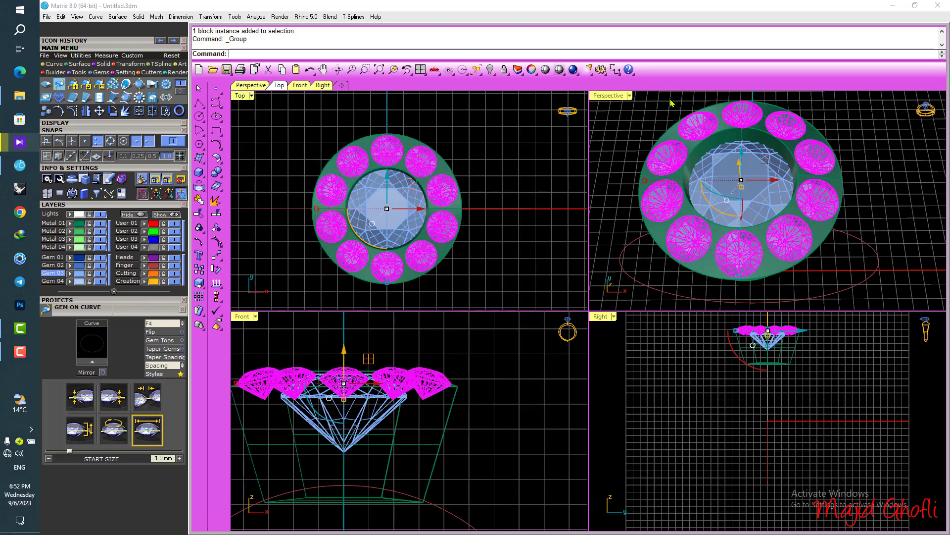
pyautogui.doubleClick(612, 97)
pyautogui.moveTo(589, 208); pyautogui.dragTo(604, 244, button='right')
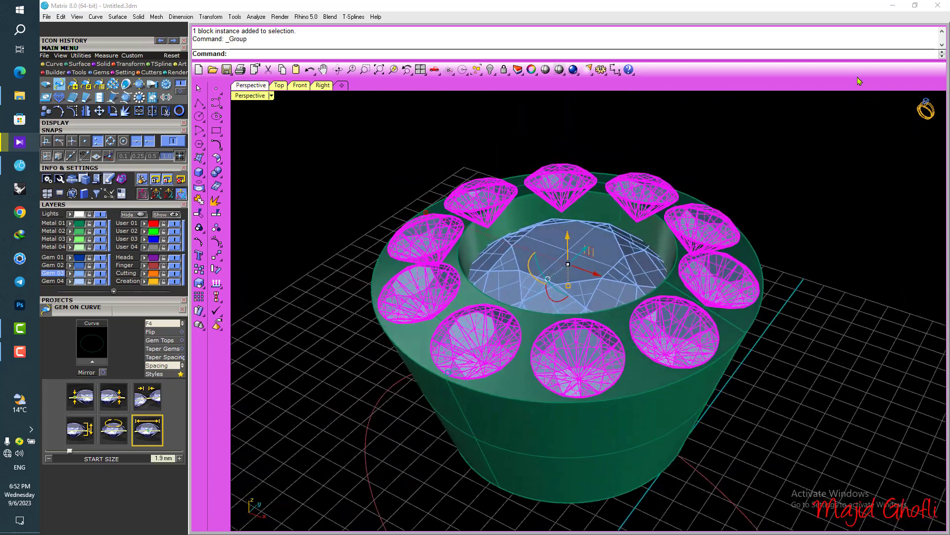
pyautogui.scroll(5, 642, 243)
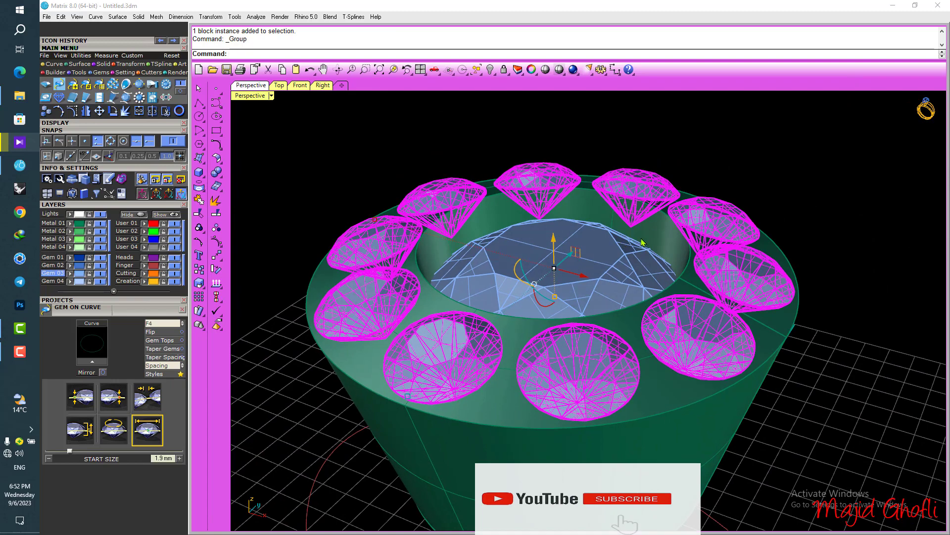
pyautogui.moveTo(642, 243); pyautogui.dragTo(629, 233, button='right')
# In the front view, draw a narrow, tall rectangle just outside the bezel's right side
pyautogui.doubleClick(253, 95)
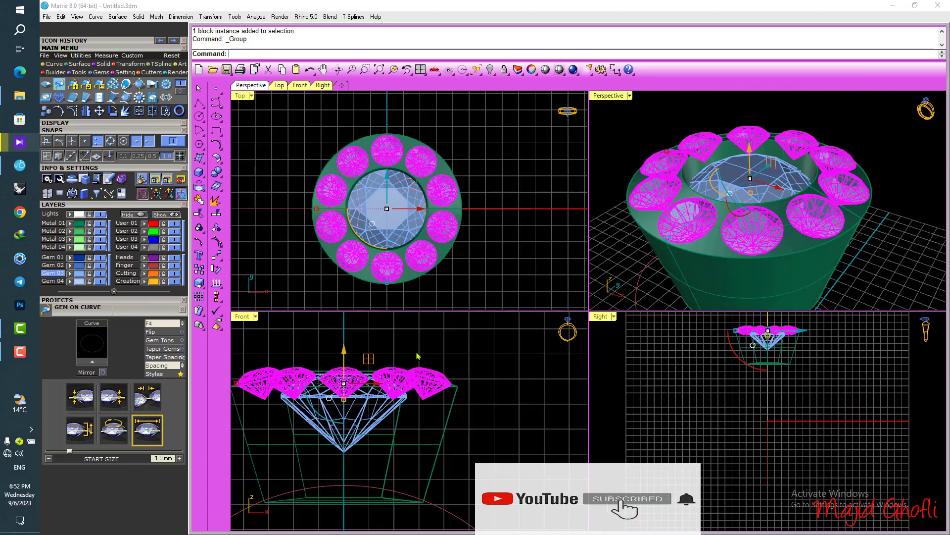
pyautogui.doubleClick(248, 317)
pyautogui.click(54, 64)
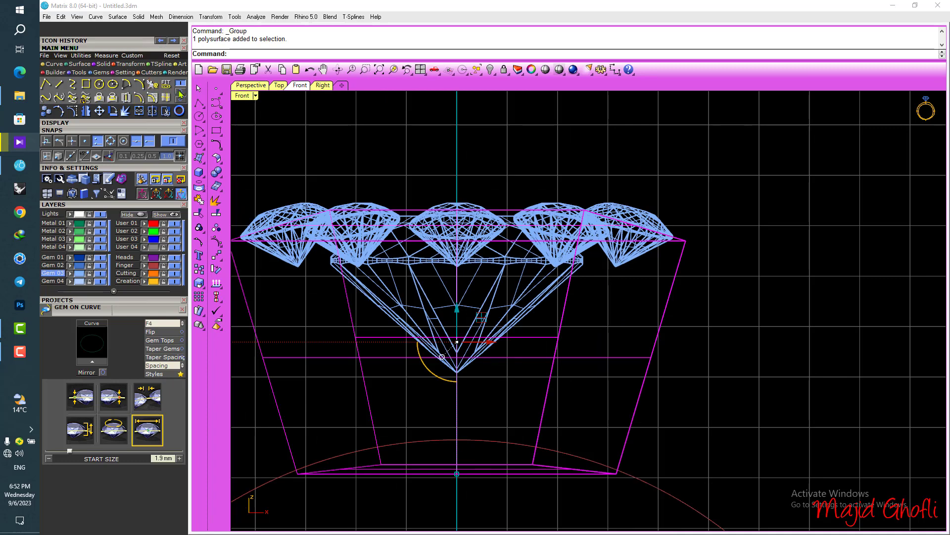
pyautogui.click(85, 83)
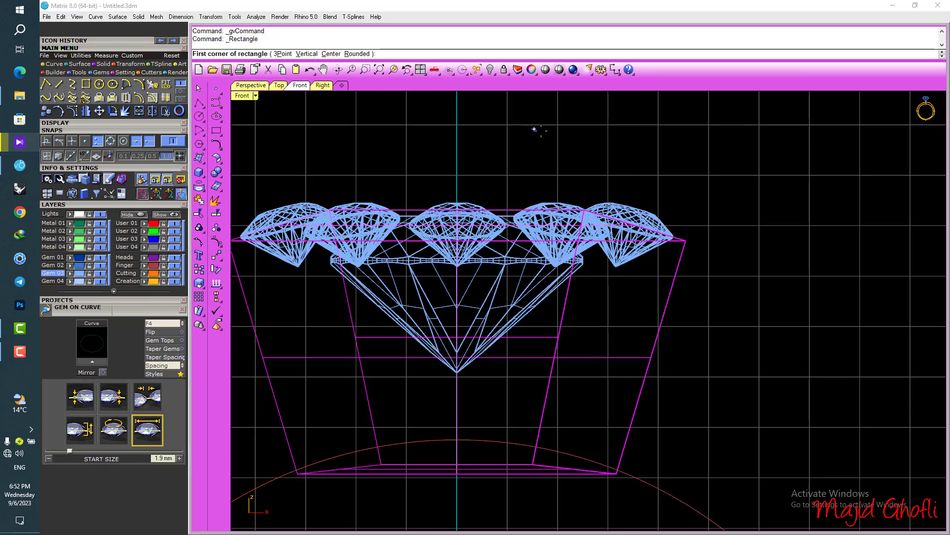
pyautogui.scroll(-4, 554, 131)
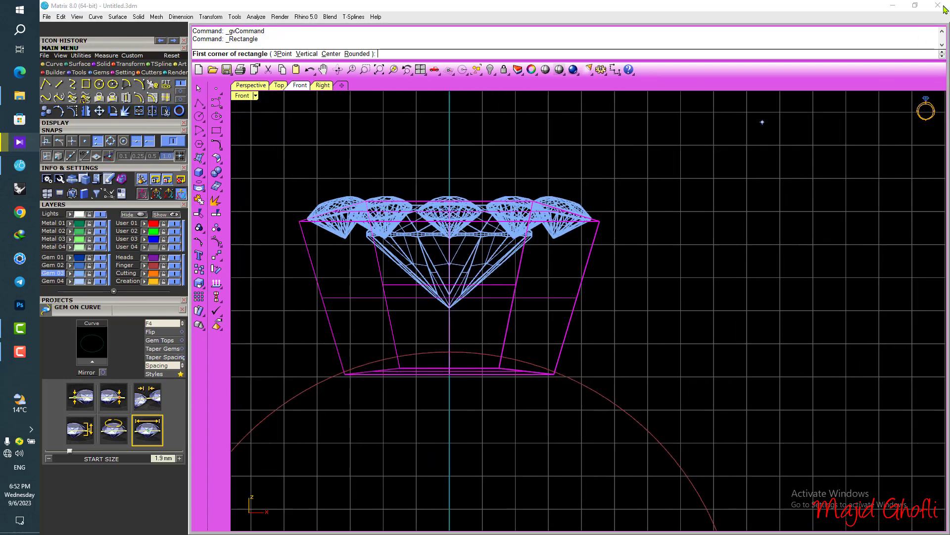
pyautogui.moveTo(765, 252); pyautogui.dragTo(737, 248, button='right')
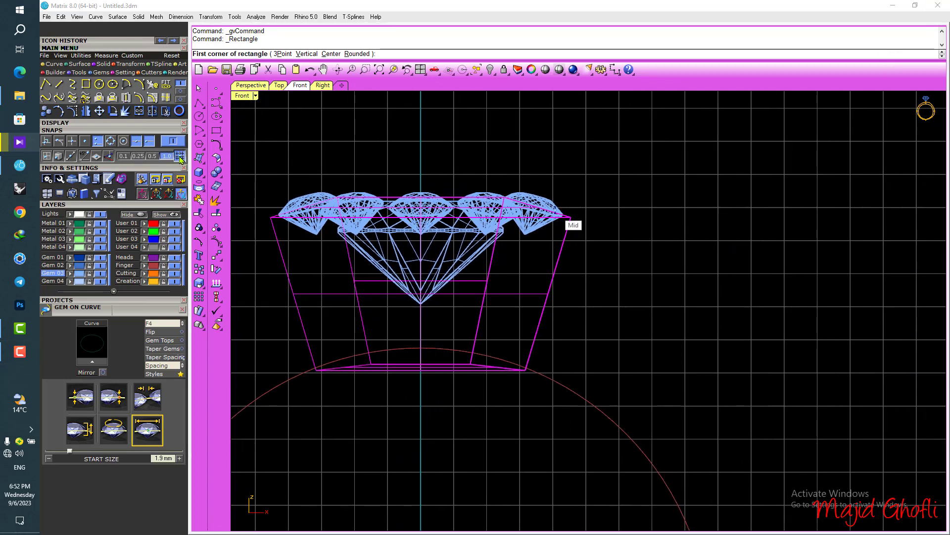
pyautogui.click(620, 207)
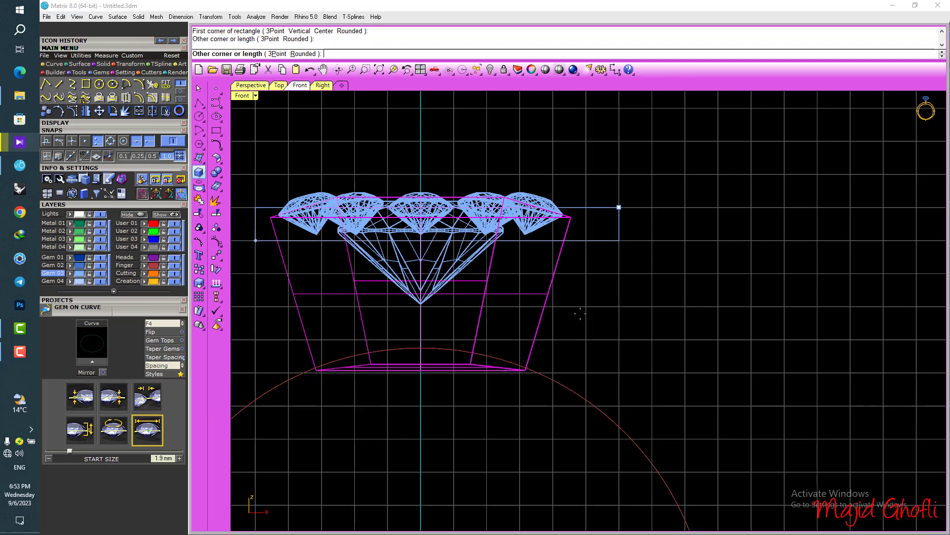
pyautogui.click(656, 384)
# Tilt the rectangle roughly parallel to the bezel's sloping right wall and move it beneath the outermost gem, across the inner wall
pyautogui.click(653, 344)
pyautogui.scroll(1, 652, 299)
pyautogui.moveTo(653, 299); pyautogui.dragTo(508, 242)
pyautogui.scroll(4, 468, 239)
pyautogui.moveTo(468, 279); pyautogui.dragTo(456, 279)
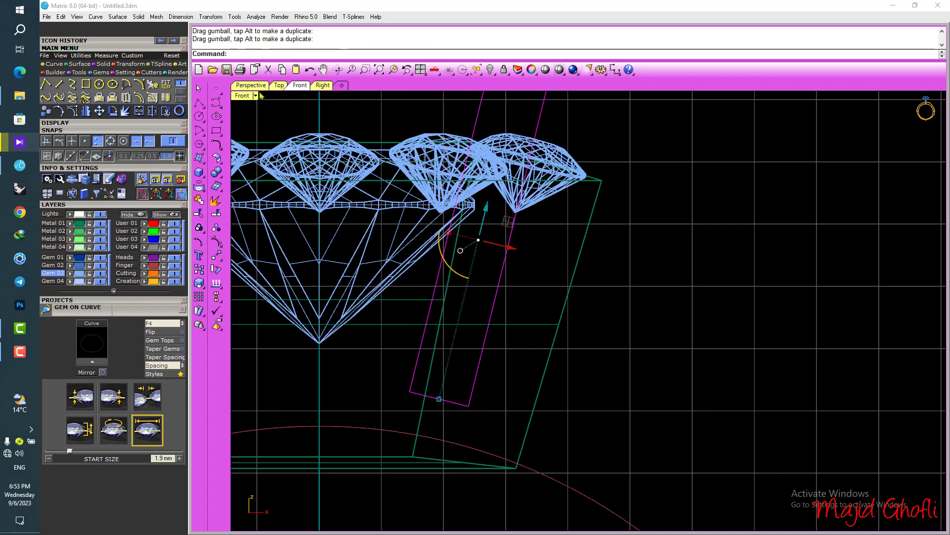
# Revolve the tilted rectangle a full 360 degrees about the vertical axis through the origin to form an inner collar
pyautogui.scroll(-3, 393, 230)
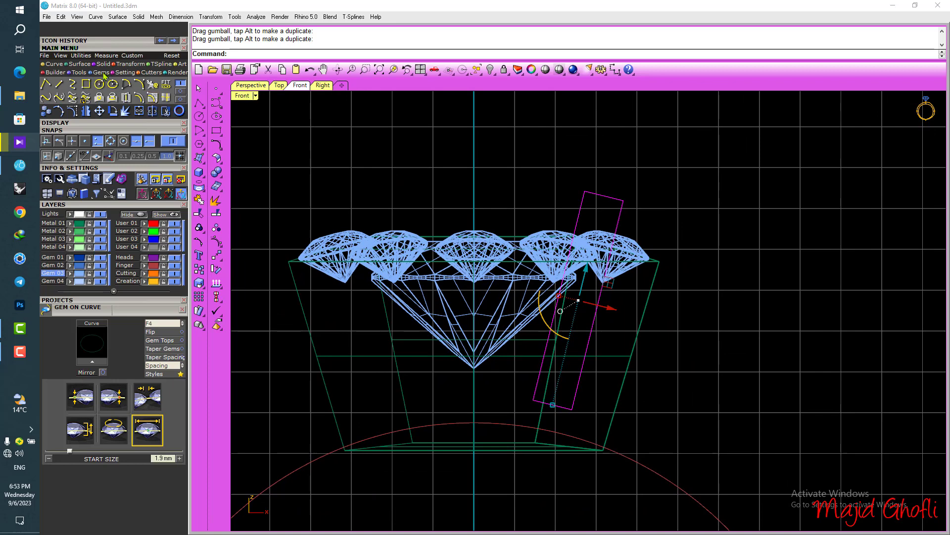
pyautogui.click(73, 66)
pyautogui.click(140, 98)
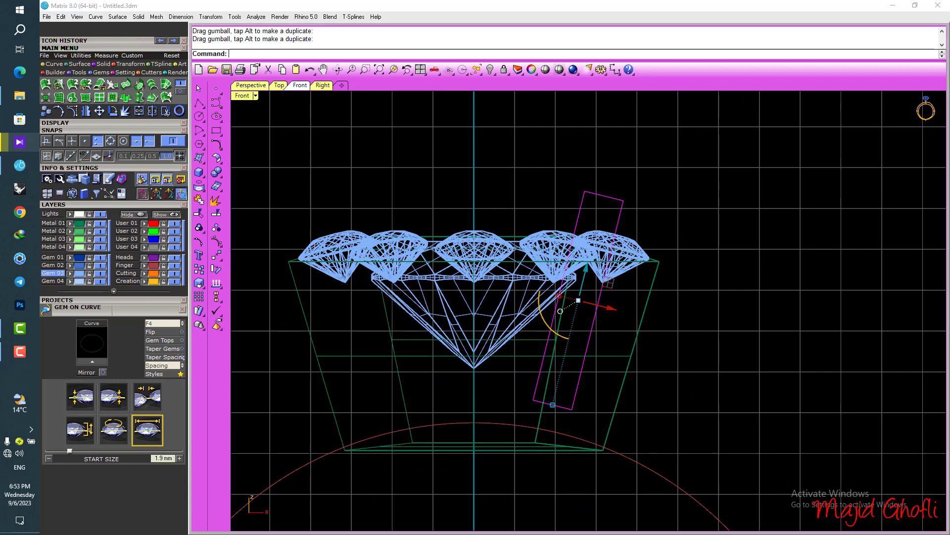
pyautogui.moveTo(558, 148); pyautogui.dragTo(533, 153, button='right')
pyautogui.write('0')
pyautogui.press('Return')
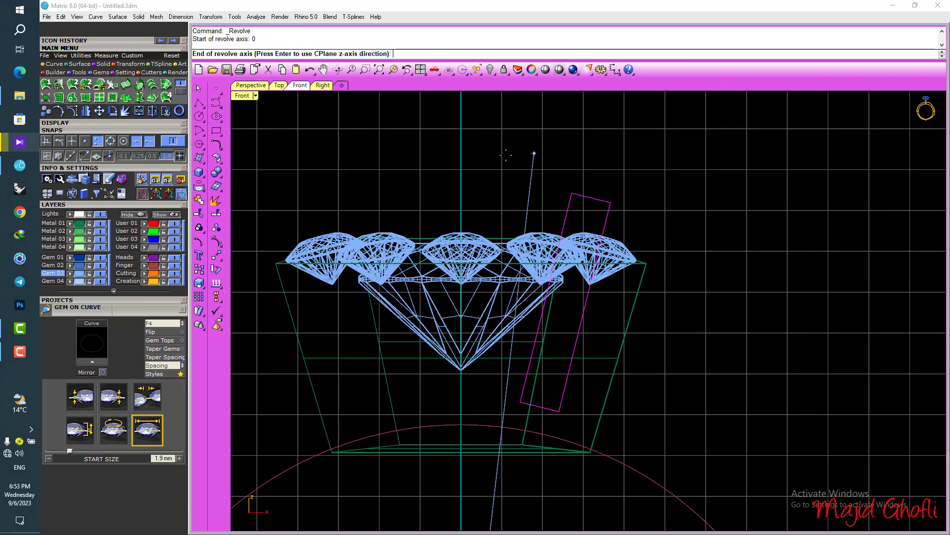
pyautogui.click(462, 129)
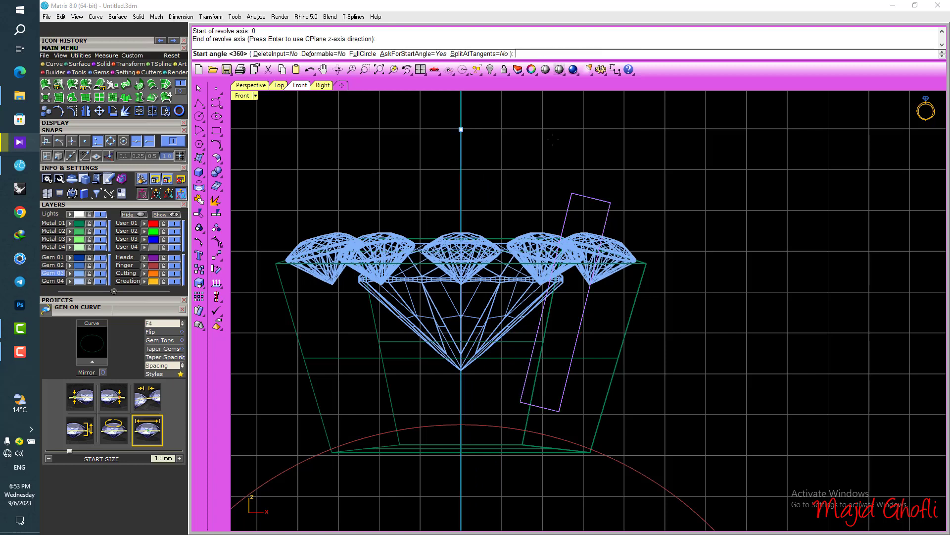
pyautogui.write('360')
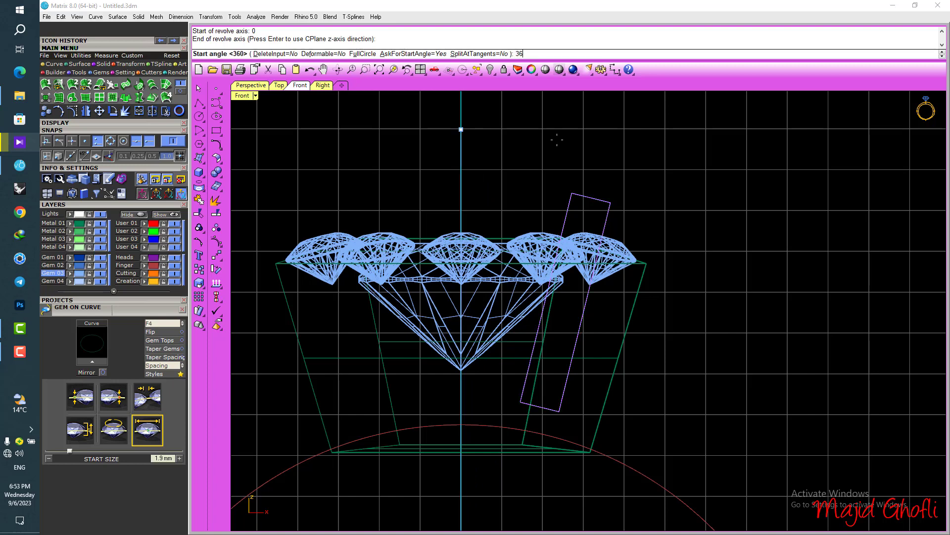
pyautogui.press('Return')
pyautogui.press('Return')
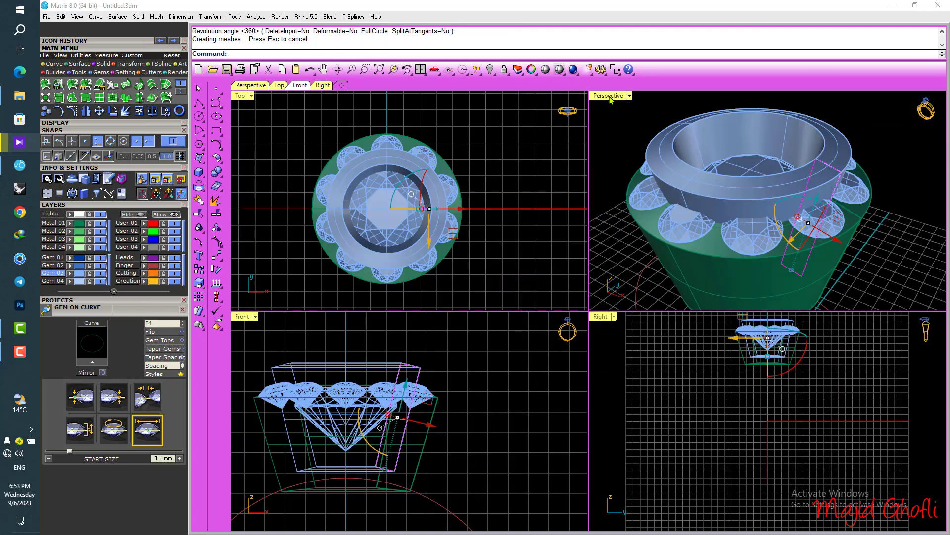
# In the perspective view, put the revolved inner collar on the User 01 layer and deselect it
pyautogui.doubleClick(609, 96)
pyautogui.scroll(3, 615, 159)
pyautogui.click(643, 152)
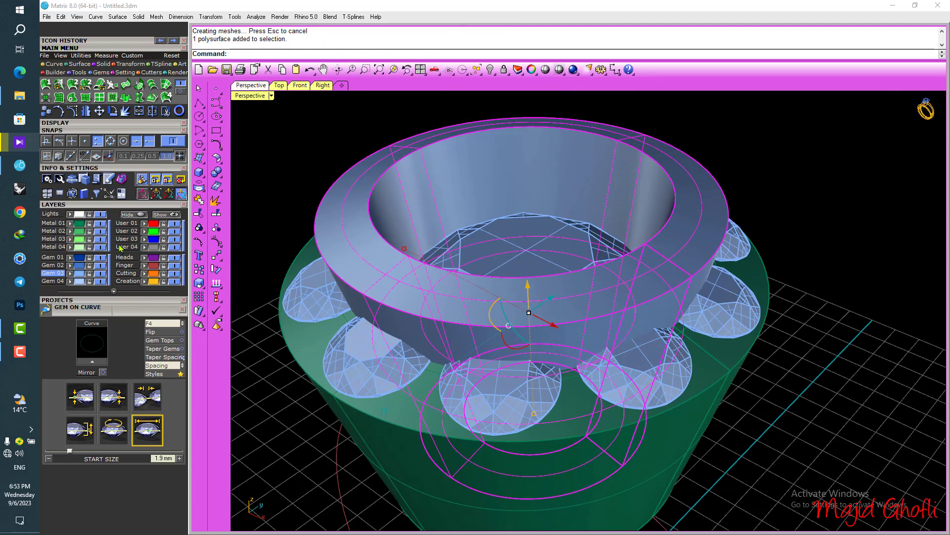
pyautogui.click(145, 224)
pyautogui.click(328, 142)
# Select the tilted profile and move it inward so the history-linked red collar narrows
pyautogui.scroll(-4, 524, 171)
pyautogui.moveTo(673, 220); pyautogui.dragTo(628, 230, button='right')
pyautogui.scroll(4, 604, 230)
pyautogui.click(602, 229)
pyautogui.click(592, 232)
pyautogui.moveTo(618, 347); pyautogui.dragTo(594, 345)
pyautogui.moveTo(573, 337); pyautogui.dragTo(569, 336, button='right')
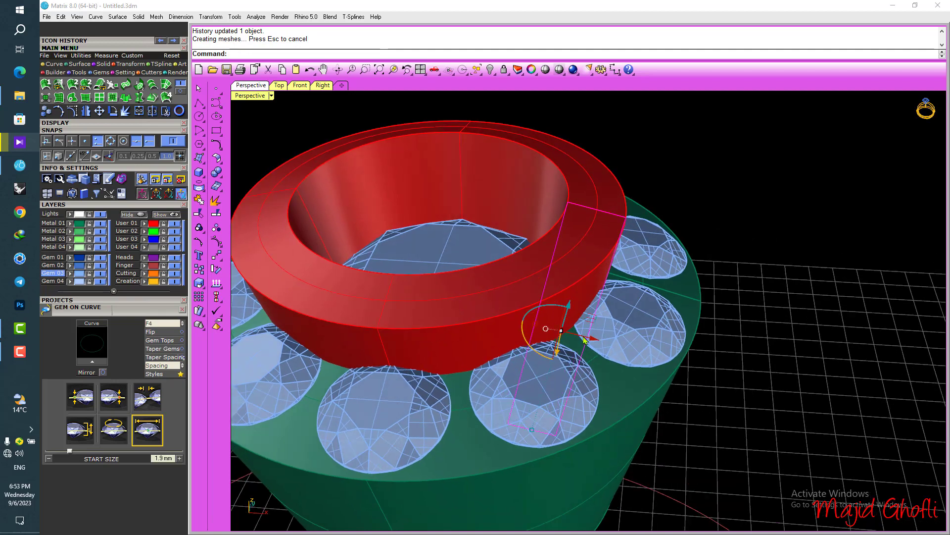
pyautogui.moveTo(568, 338); pyautogui.dragTo(568, 338)
# Fine-tune the profile's horizontal position so the red collar's outer wall sits just inside the halo gems
pyautogui.moveTo(611, 309); pyautogui.dragTo(640, 337, button='right')
pyautogui.moveTo(650, 340); pyautogui.dragTo(649, 340)
pyautogui.moveTo(654, 351); pyautogui.dragTo(666, 344, button='right')
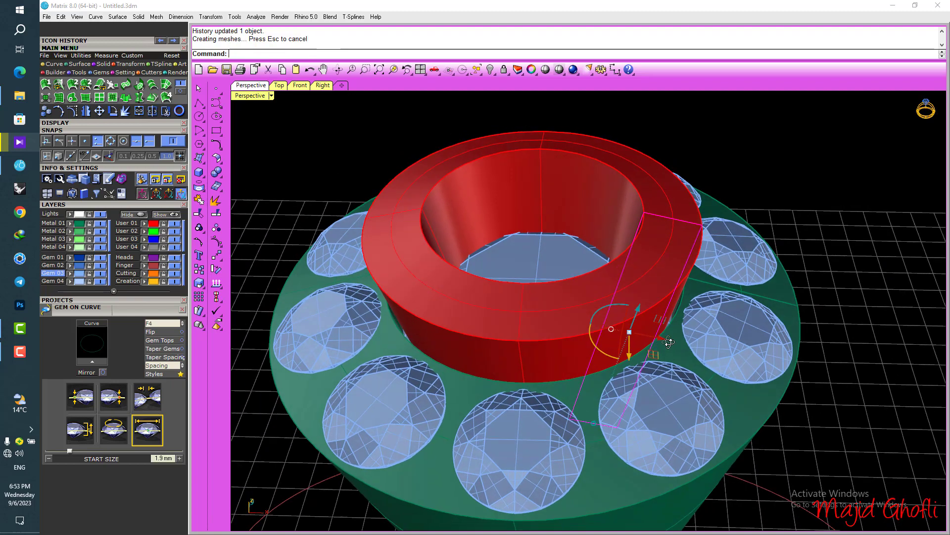
pyautogui.scroll(5, 665, 343)
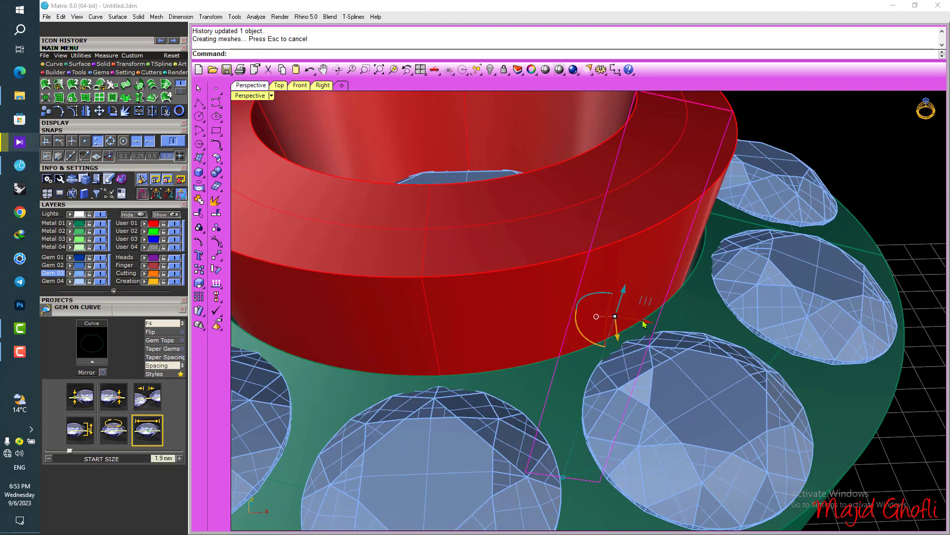
pyautogui.moveTo(643, 324); pyautogui.dragTo(646, 325)
pyautogui.scroll(-5, 661, 322)
pyautogui.moveTo(661, 322); pyautogui.dragTo(570, 272, button='right')
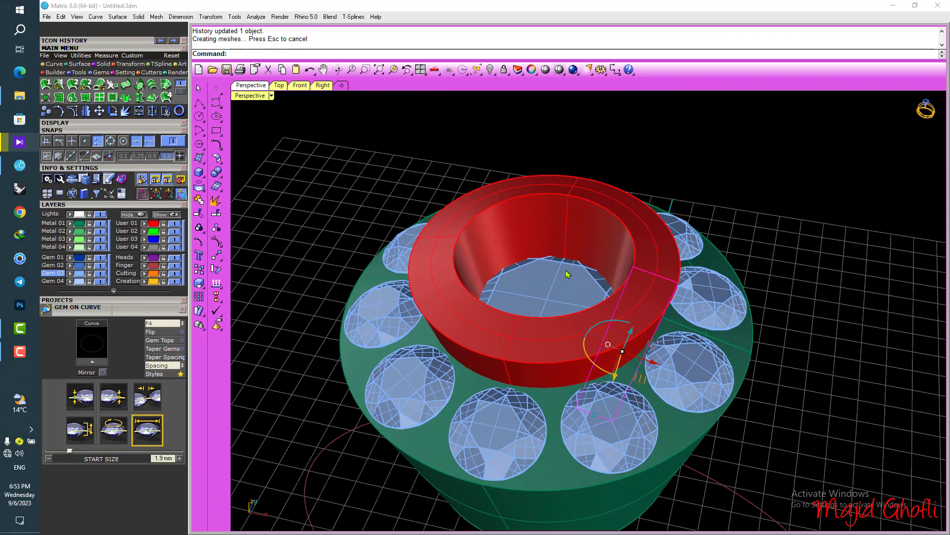
# Raise the centre gem vertically so it seats in the red collar's top opening
pyautogui.click(569, 272)
pyautogui.scroll(2, 552, 277)
pyautogui.moveTo(554, 333); pyautogui.dragTo(562, 258)
pyautogui.press('Escape')
# Try to turn on control points for the revolved red collar
pyautogui.moveTo(681, 195); pyautogui.dragTo(685, 176, button='right')
pyautogui.click(700, 200)
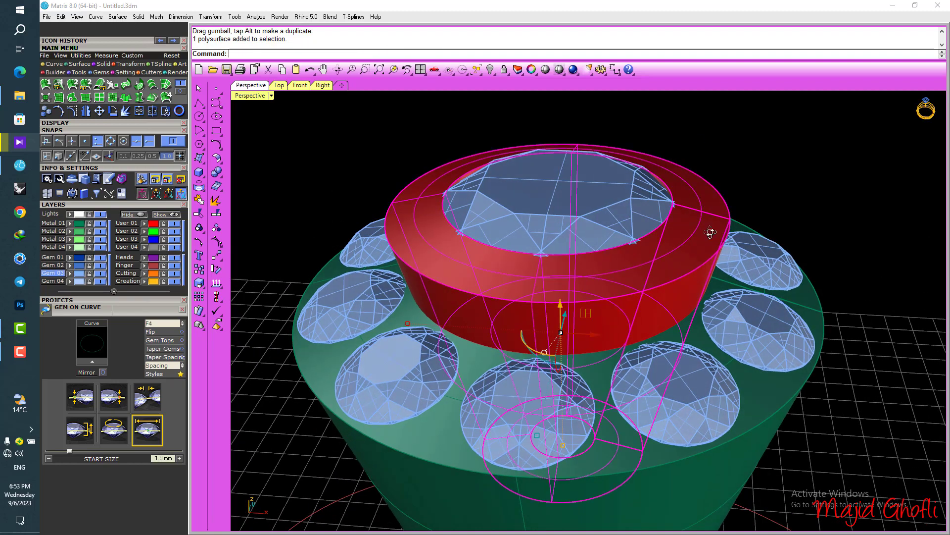
pyautogui.moveTo(708, 236); pyautogui.dragTo(713, 230, button='right')
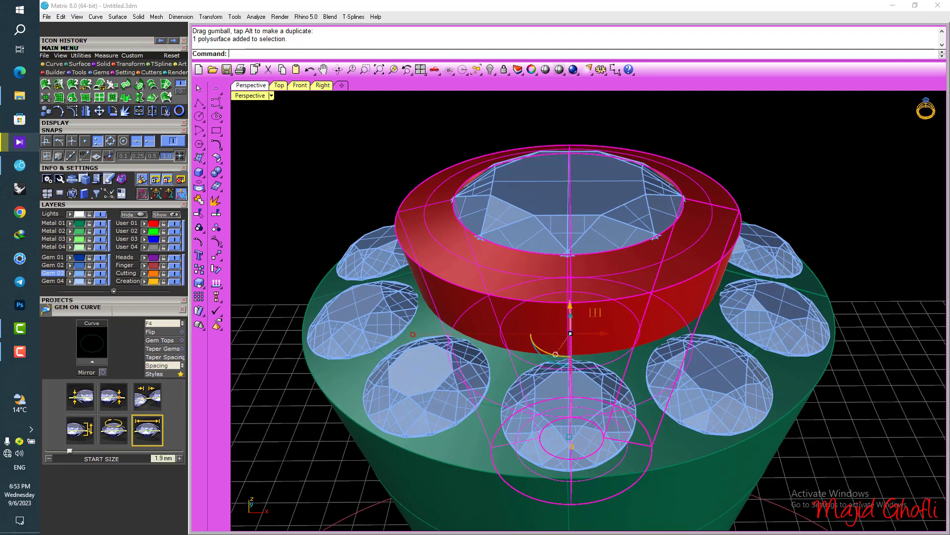
pyautogui.scroll(5, 740, 209)
pyautogui.scroll(-5, 726, 195)
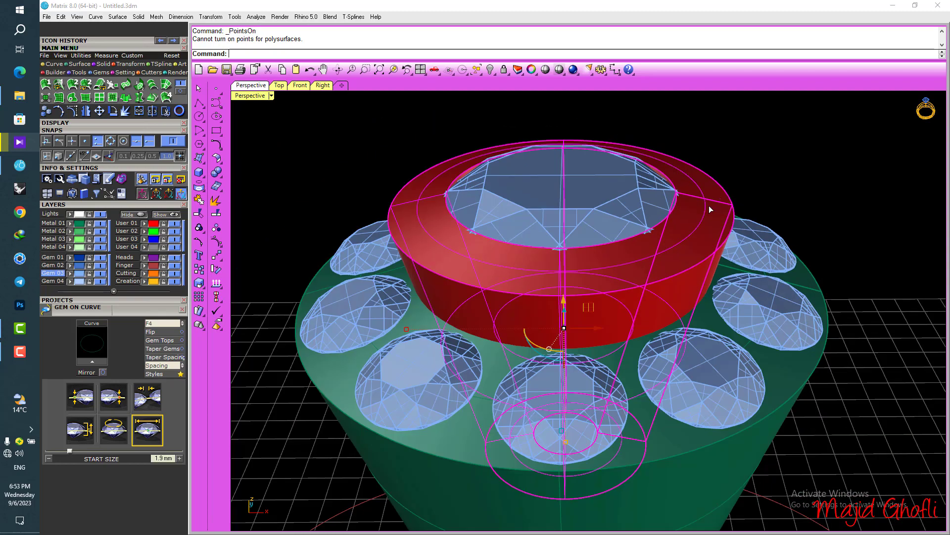
# Turn on the profile curve's control points and move the upper inner point to fit the collar opening around the centre gem
pyautogui.click(710, 204)
pyautogui.click(743, 226)
pyautogui.moveTo(781, 163); pyautogui.dragTo(678, 190, button='right')
pyautogui.click(71, 112)
pyautogui.scroll(4, 693, 213)
pyautogui.moveTo(695, 226); pyautogui.dragTo(685, 200)
pyautogui.scroll(-5, 686, 195)
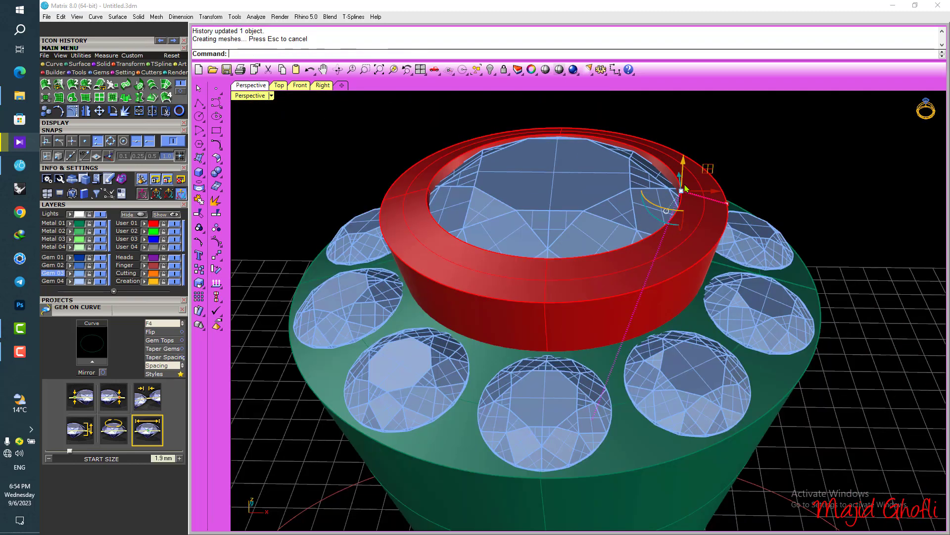
# Adjust the profile's upper outer control point to reshape the outer edge of the collar's top
pyautogui.moveTo(746, 216); pyautogui.dragTo(747, 213)
pyautogui.scroll(3, 749, 211)
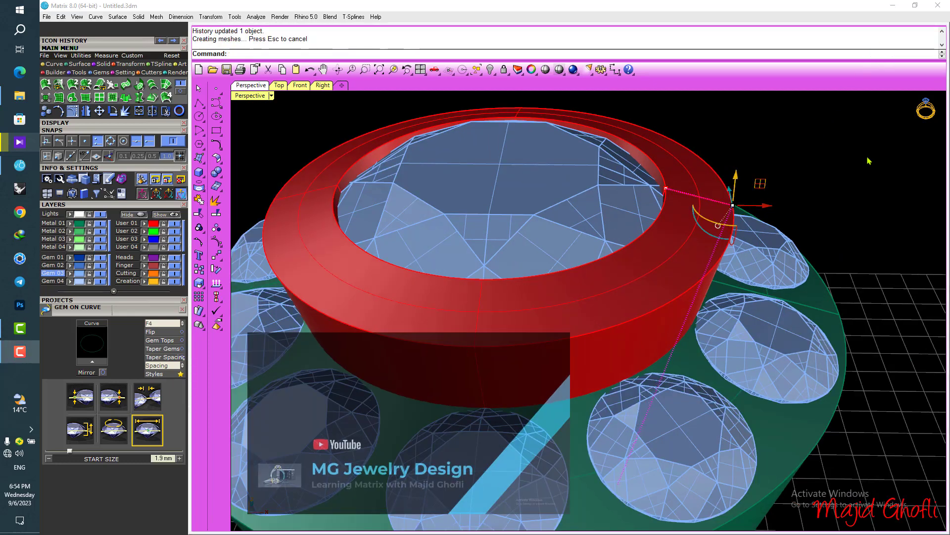
pyautogui.scroll(5, 781, 237)
pyautogui.scroll(-5, 781, 236)
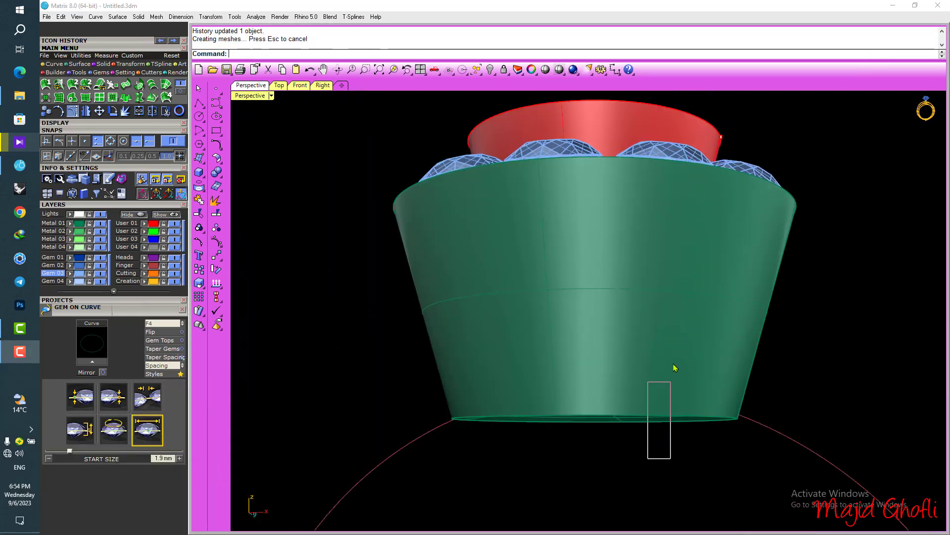
# Move the profile's lower outer control point inward to increase the taper of the collar's outer wall
pyautogui.moveTo(673, 377); pyautogui.dragTo(672, 377)
pyautogui.scroll(-1, 672, 377)
pyautogui.scroll(4, 672, 377)
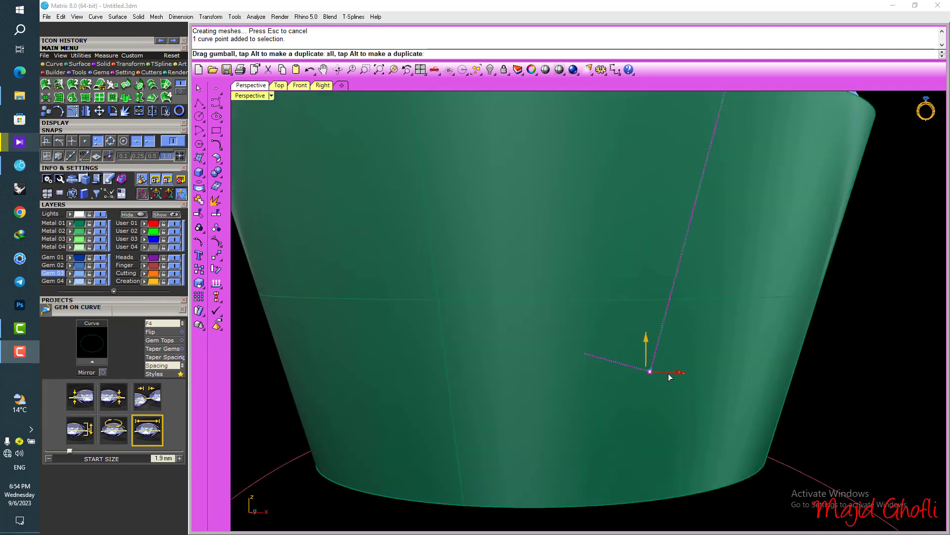
pyautogui.scroll(-5, 649, 420)
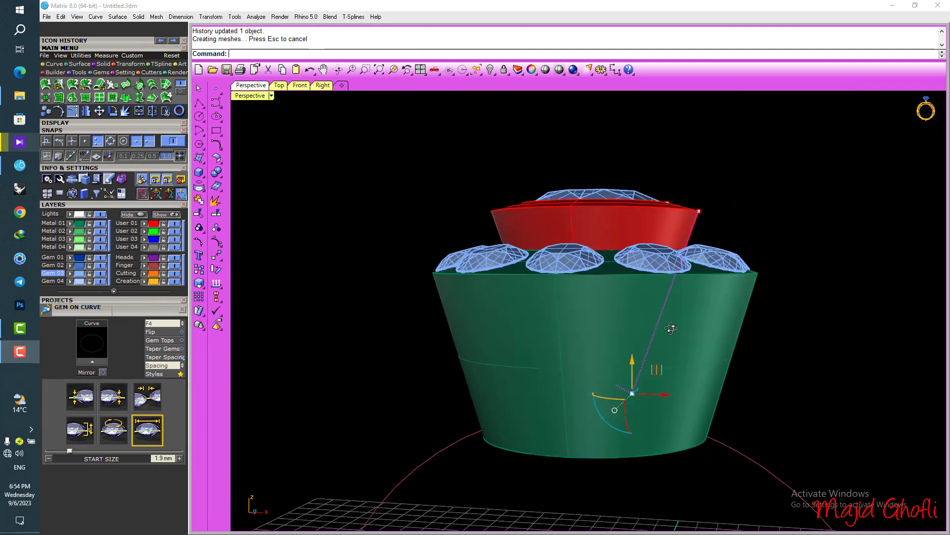
# Shift both upper profile points together to adjust the collar's top face around the centre gem
pyautogui.scroll(4, 685, 303)
pyautogui.scroll(2, 728, 248)
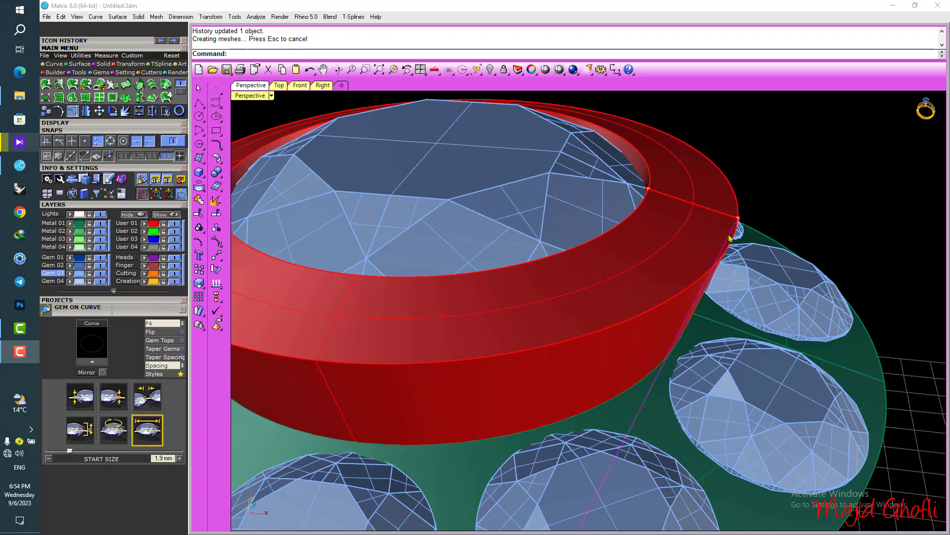
pyautogui.moveTo(685, 139); pyautogui.dragTo(690, 135, button='right')
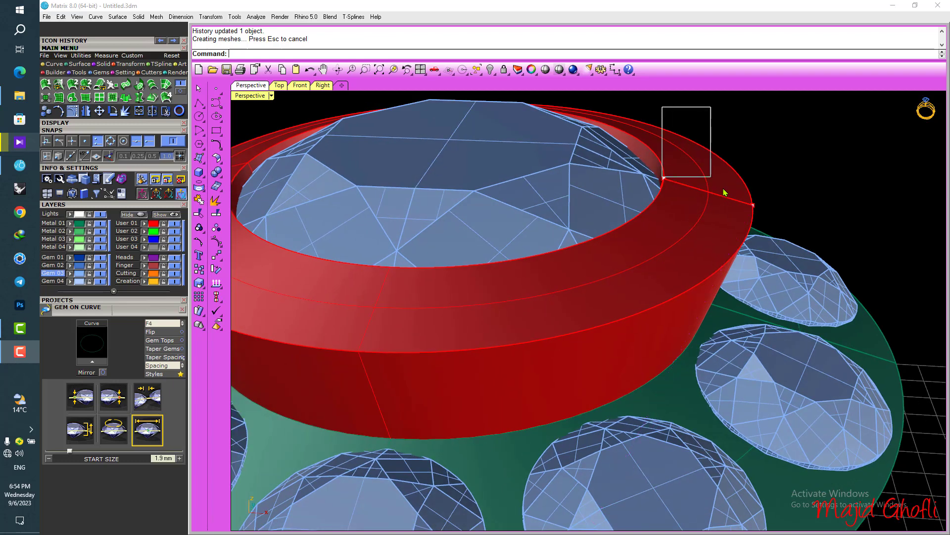
pyautogui.moveTo(783, 224); pyautogui.dragTo(782, 222)
pyautogui.moveTo(745, 198); pyautogui.dragTo(757, 195)
pyautogui.scroll(-6, 653, 229)
pyautogui.moveTo(653, 231); pyautogui.dragTo(574, 265, button='right')
pyautogui.moveTo(575, 264); pyautogui.dragTo(718, 275, button='right')
pyautogui.scroll(4, 700, 184)
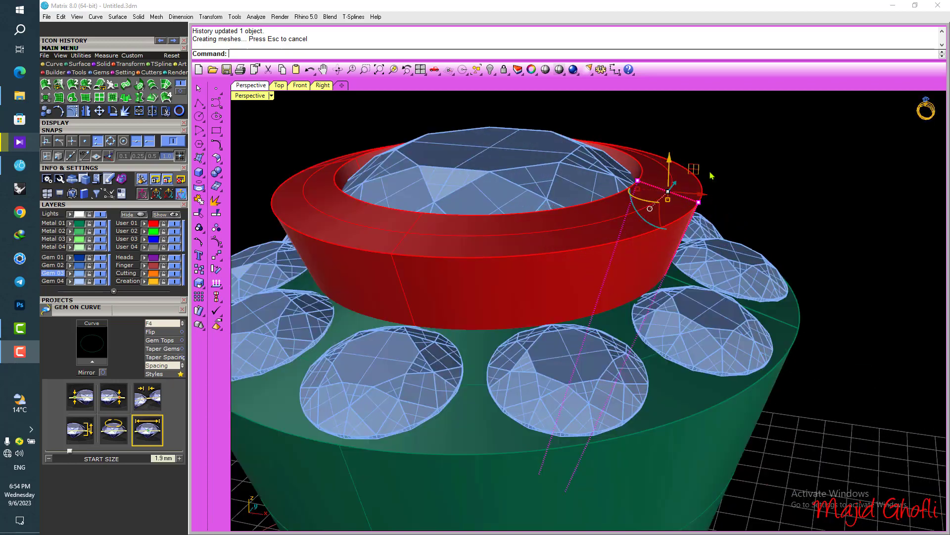
# Lower the profile's upper outer control point so the collar's top face slopes down more steeply outward
pyautogui.scroll(5, 721, 171)
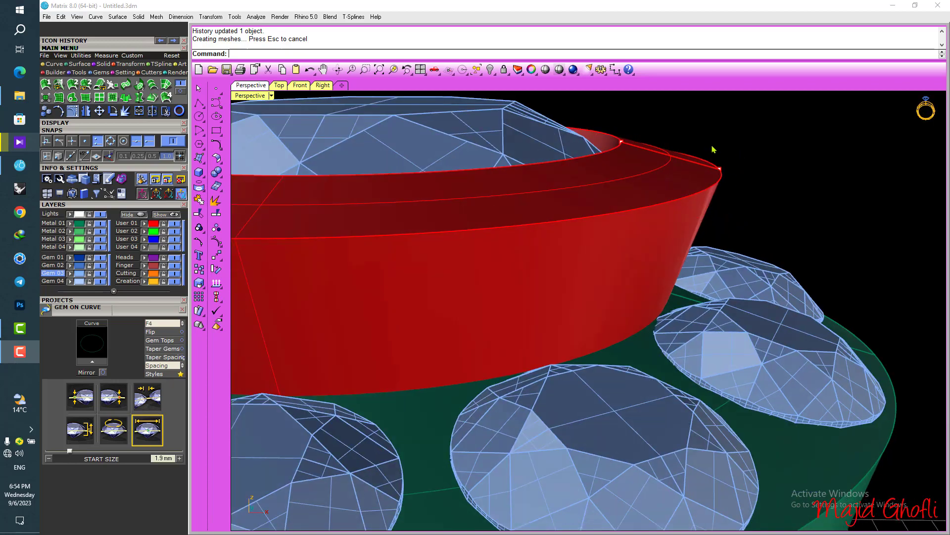
pyautogui.click(720, 168)
pyautogui.moveTo(721, 142); pyautogui.dragTo(721, 166)
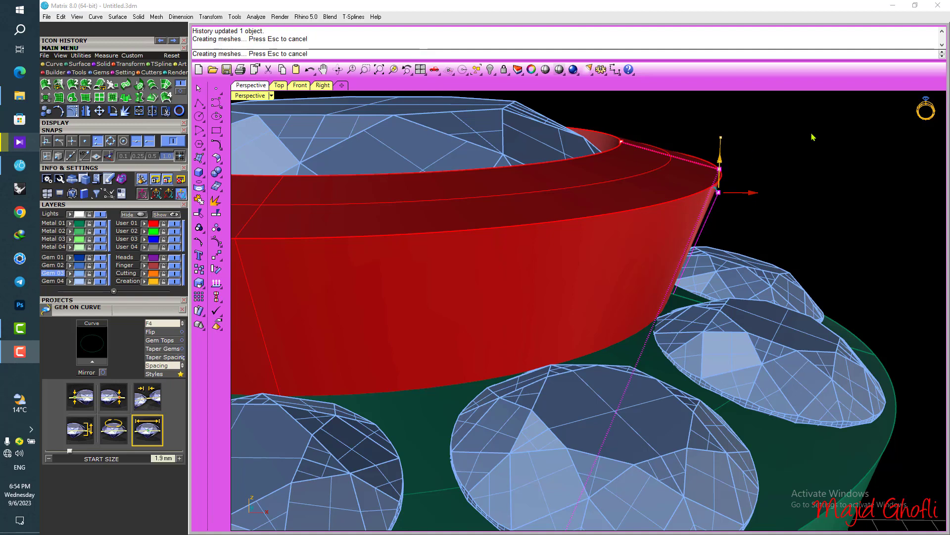
pyautogui.moveTo(865, 214); pyautogui.dragTo(743, 301, button='right')
pyautogui.scroll(-5, 830, 233)
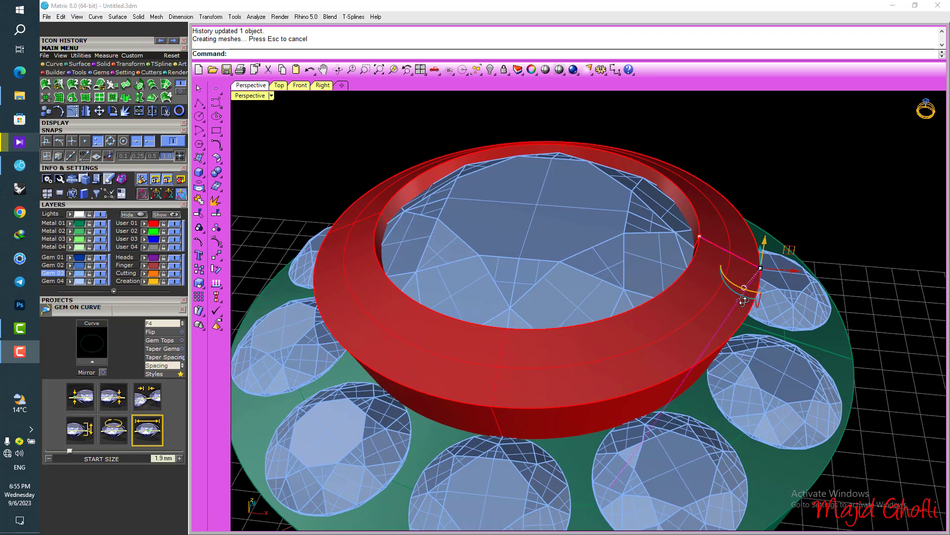
# Move the profile's upper outer control point slightly outward to widen the collar's top edge
pyautogui.scroll(-4, 715, 303)
pyautogui.moveTo(716, 305); pyautogui.dragTo(741, 278, button='right')
pyautogui.scroll(7, 723, 292)
pyautogui.moveTo(787, 276); pyautogui.dragTo(787, 277)
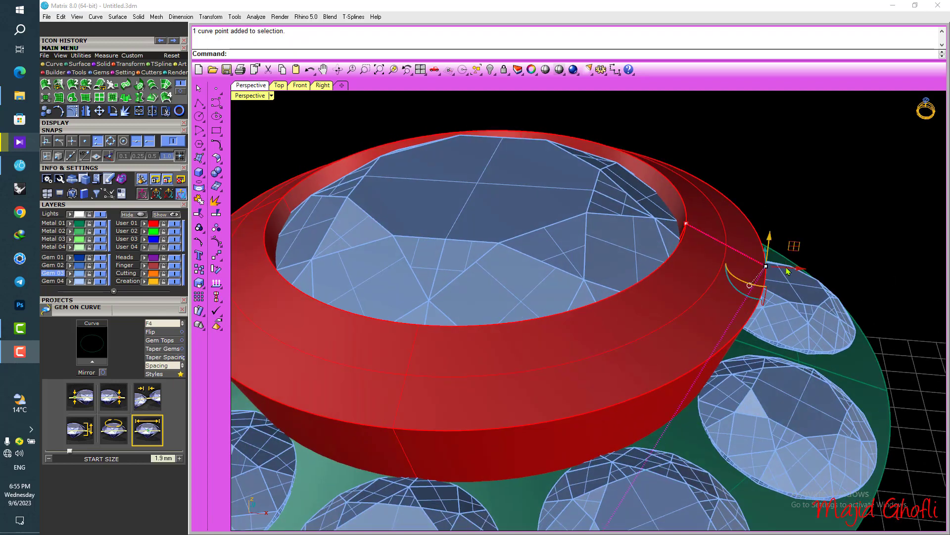
pyautogui.scroll(5, 779, 248)
pyautogui.moveTo(769, 236); pyautogui.dragTo(780, 236)
pyautogui.scroll(-5, 698, 270)
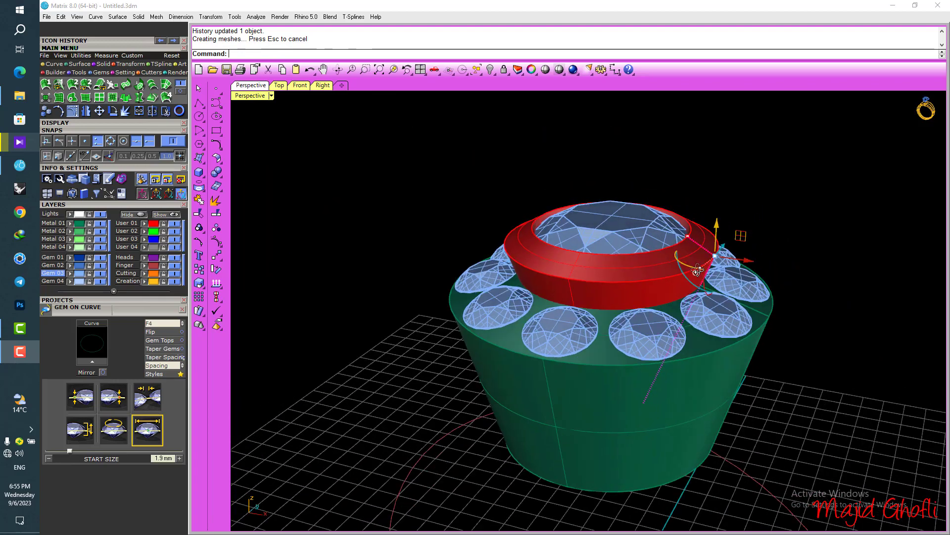
# Select the ten grouped halo gems and add two shared prongs between each neighbouring pair with Prong Adder
pyautogui.moveTo(697, 270); pyautogui.dragTo(633, 309, button='right')
pyautogui.scroll(2, 613, 309)
pyautogui.click(554, 338)
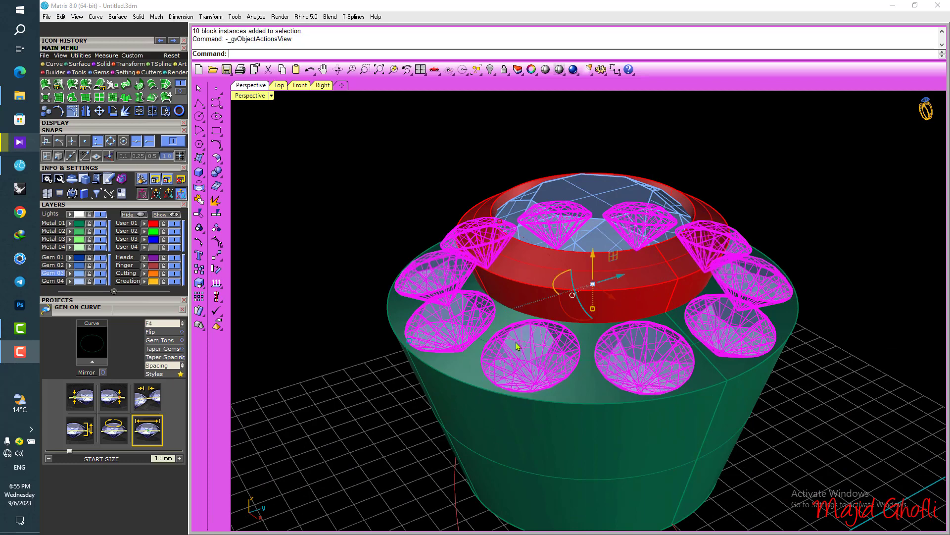
pyautogui.click(547, 381)
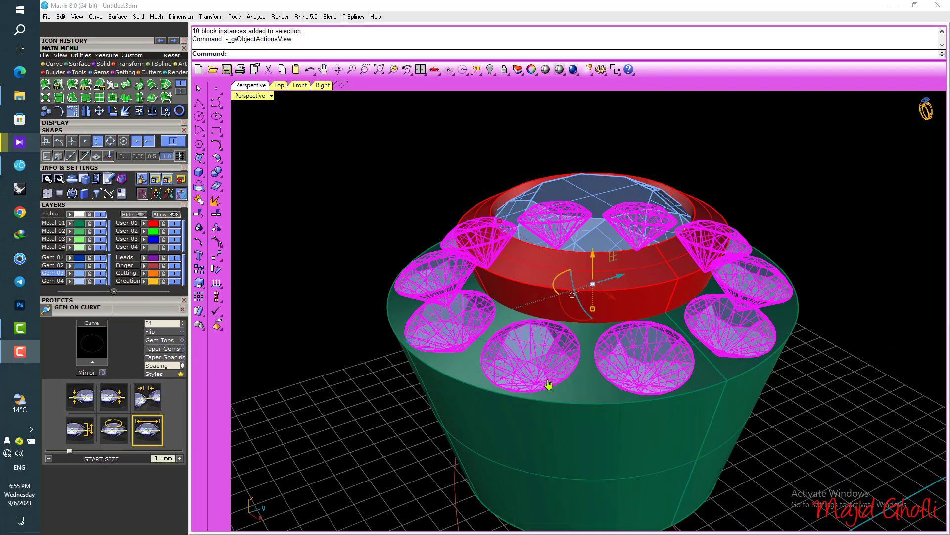
pyautogui.moveTo(327, 336); pyautogui.dragTo(452, 349, button='right')
pyautogui.click(485, 321)
pyautogui.click(485, 320)
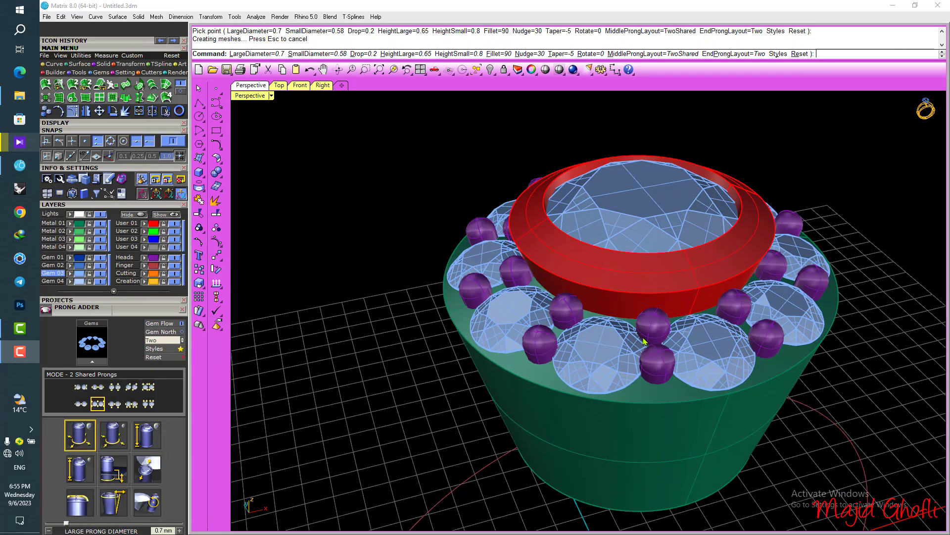
# Fillet the red collar's outer top edge with a 0.4 radius
pyautogui.click(104, 63)
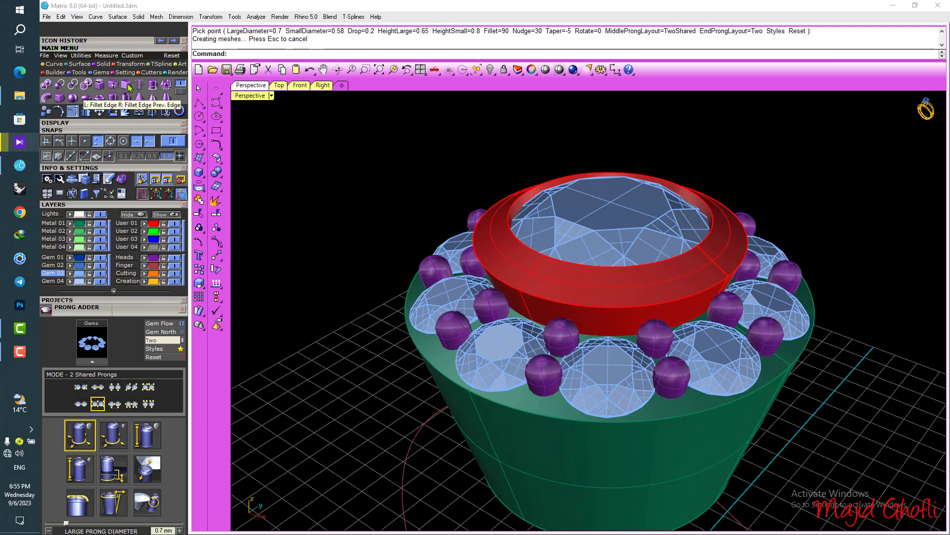
pyautogui.click(127, 85)
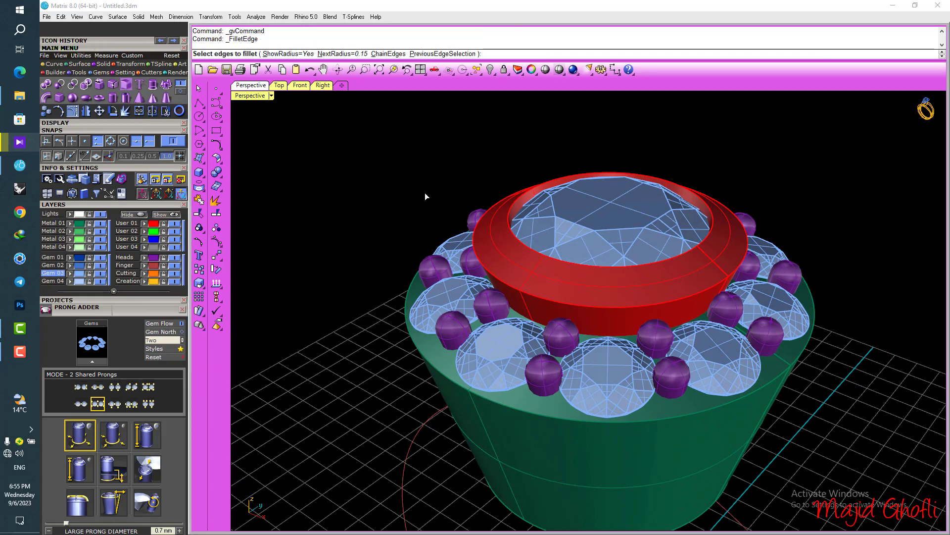
pyautogui.moveTo(425, 194); pyautogui.dragTo(410, 186, button='right')
pyautogui.write('.4')
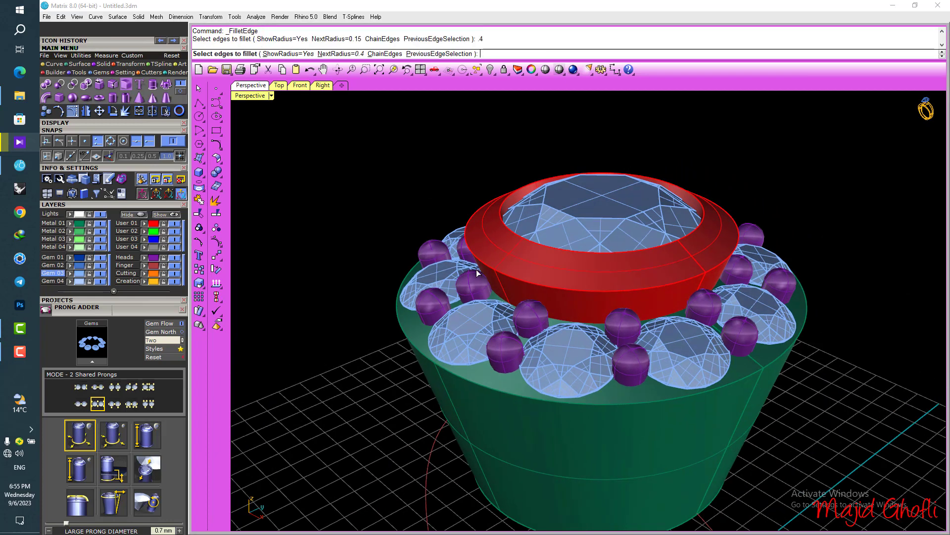
pyautogui.click(478, 264)
pyautogui.press('Return')
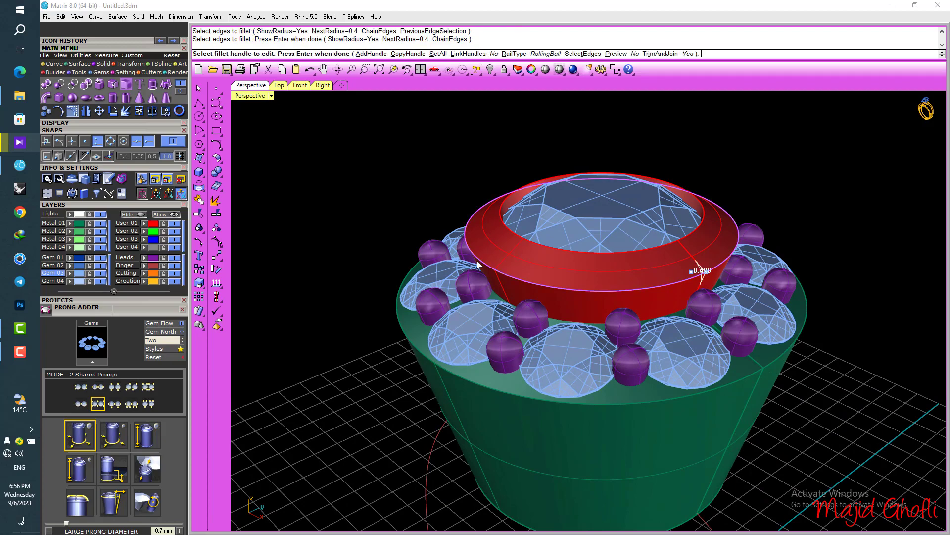
pyautogui.press('Return')
# Fillet the outer top edge of the green head with a 0.1 radius
pyautogui.moveTo(503, 272); pyautogui.dragTo(478, 281, button='right')
pyautogui.rightClick(378, 252)
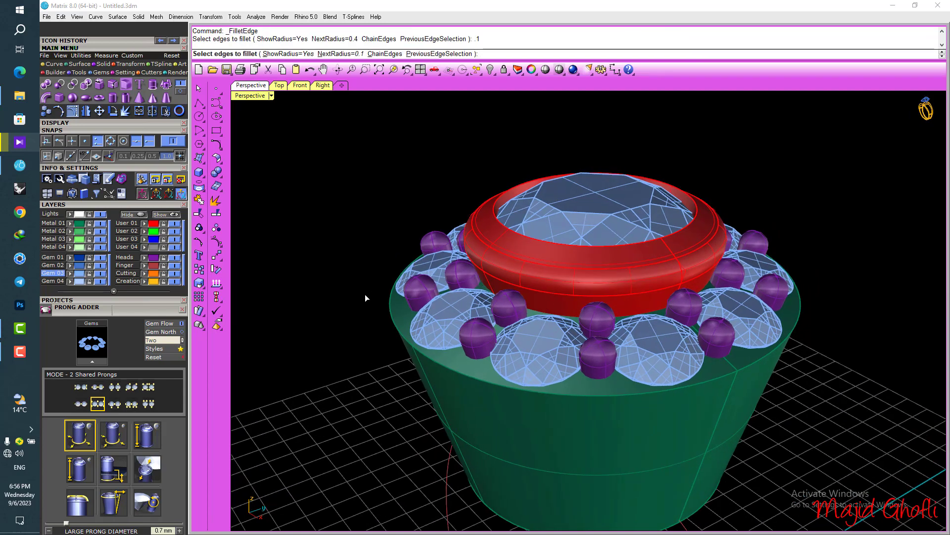
pyautogui.click(441, 363)
pyautogui.rightClick(411, 364)
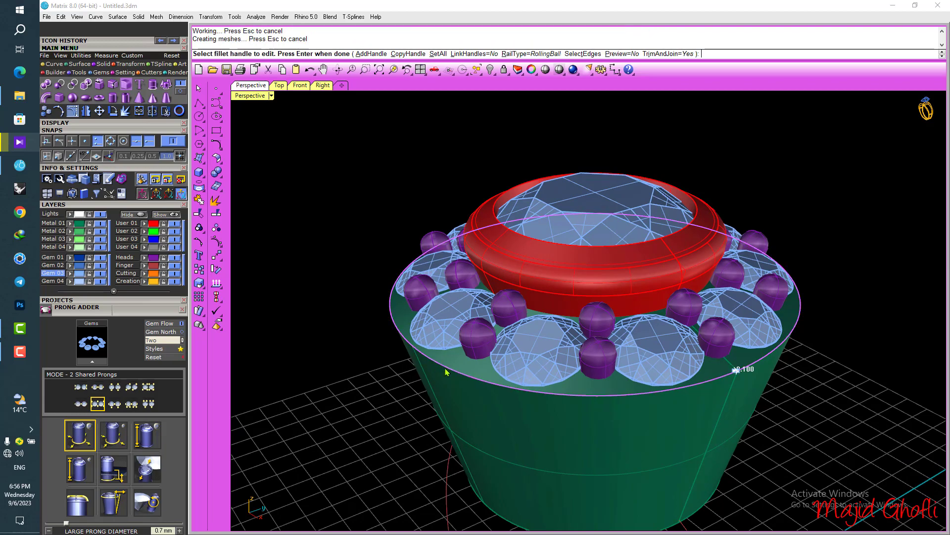
pyautogui.moveTo(438, 365); pyautogui.dragTo(640, 372, button='right')
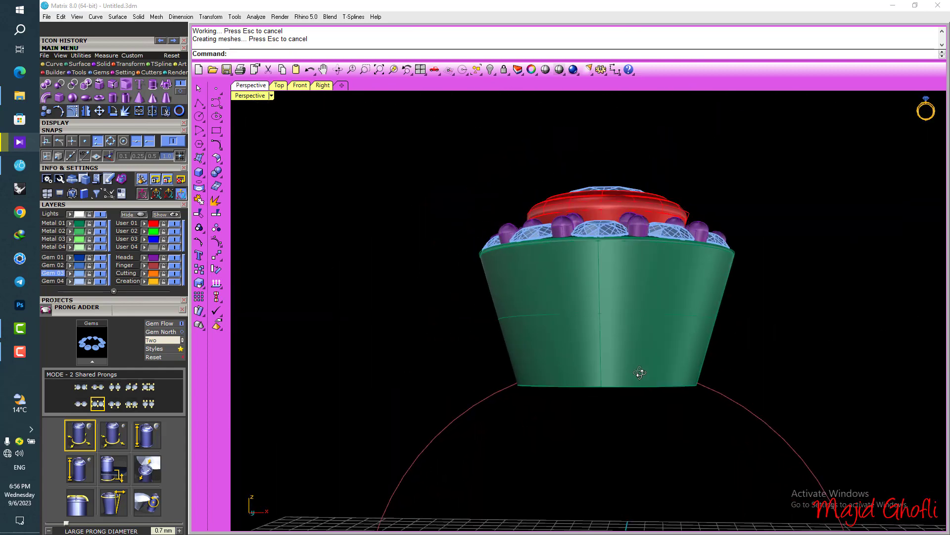
# Select the whole head assembly and move it straight down in the Front view so its base overlaps the finger rail
pyautogui.moveTo(381, 128); pyautogui.dragTo(777, 446)
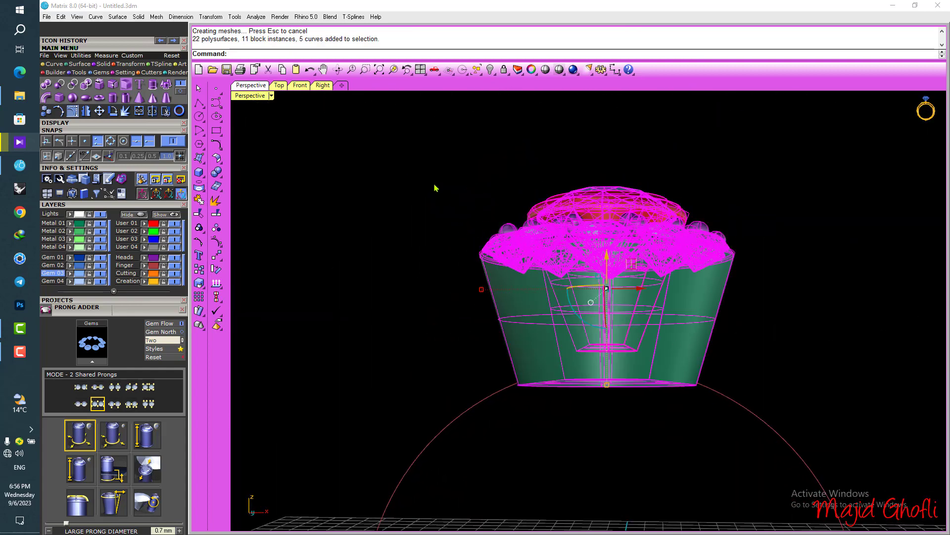
pyautogui.doubleClick(250, 97)
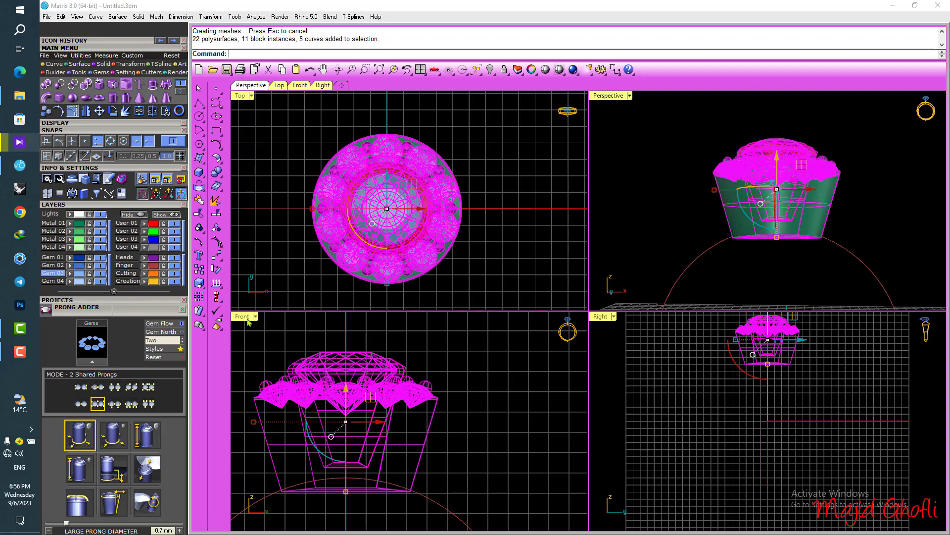
pyautogui.doubleClick(248, 320)
pyautogui.scroll(-3, 531, 284)
pyautogui.moveTo(535, 280); pyautogui.dragTo(541, 335)
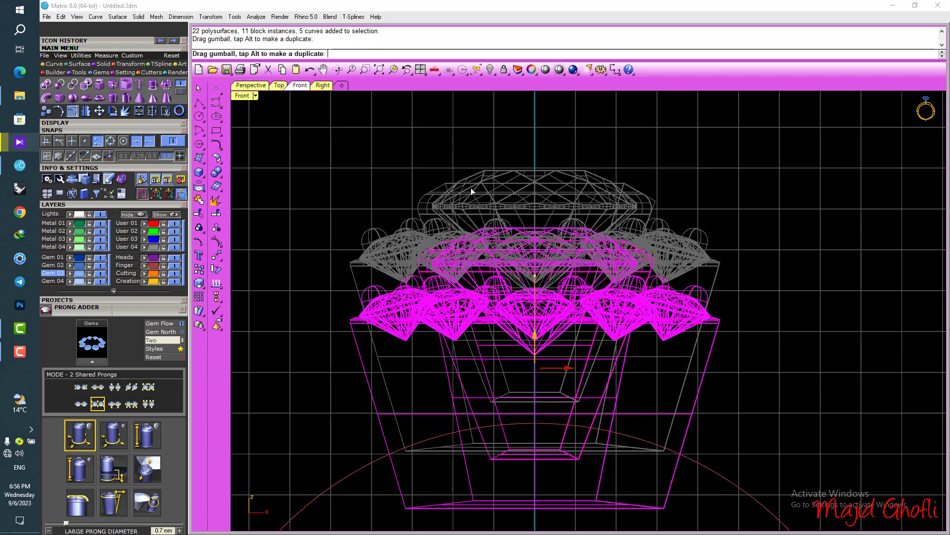
pyautogui.scroll(-4, 471, 188)
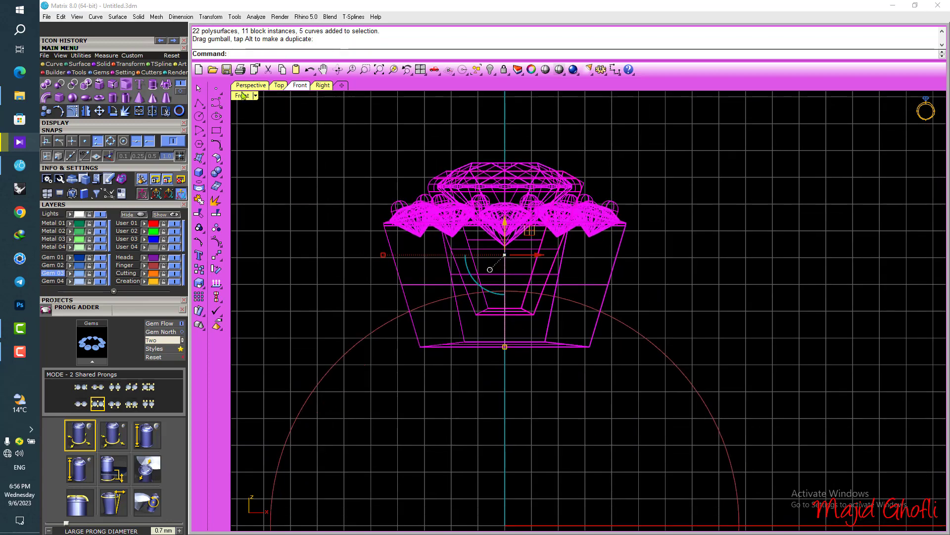
pyautogui.doubleClick(242, 96)
pyautogui.doubleClick(612, 97)
pyautogui.moveTo(626, 193)
pyautogui.mouseDown(button='right')
pyautogui.moveTo(547, 212)
pyautogui.moveTo(562, 219)
pyautogui.moveTo(569, 193)
pyautogui.moveTo(611, 201)
pyautogui.mouseUp(button='right')
# Select the red collar and the green head and try to trim their undersides with Cut to Finger Rail
pyautogui.click(381, 213)
pyautogui.click(148, 72)
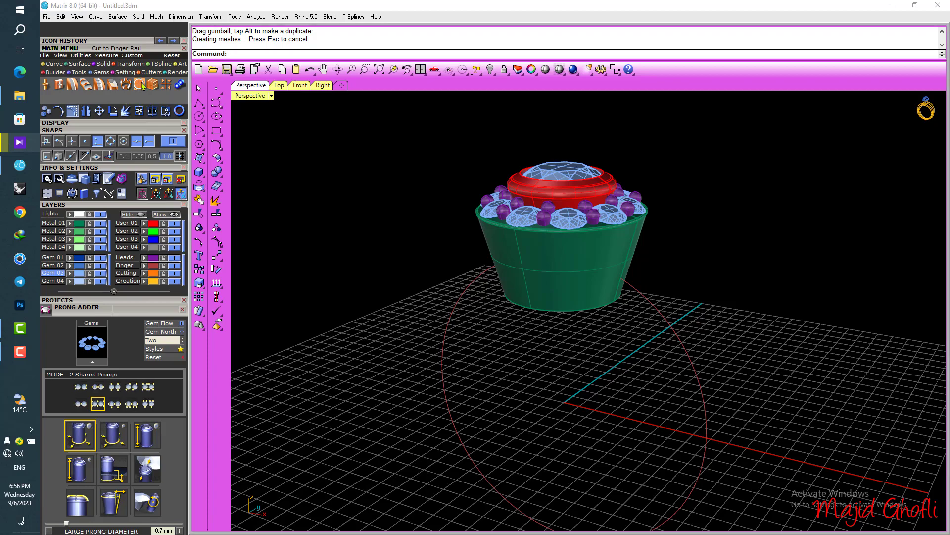
pyautogui.click(572, 304)
pyautogui.moveTo(571, 304); pyautogui.dragTo(574, 262, button='right')
pyautogui.click(573, 262)
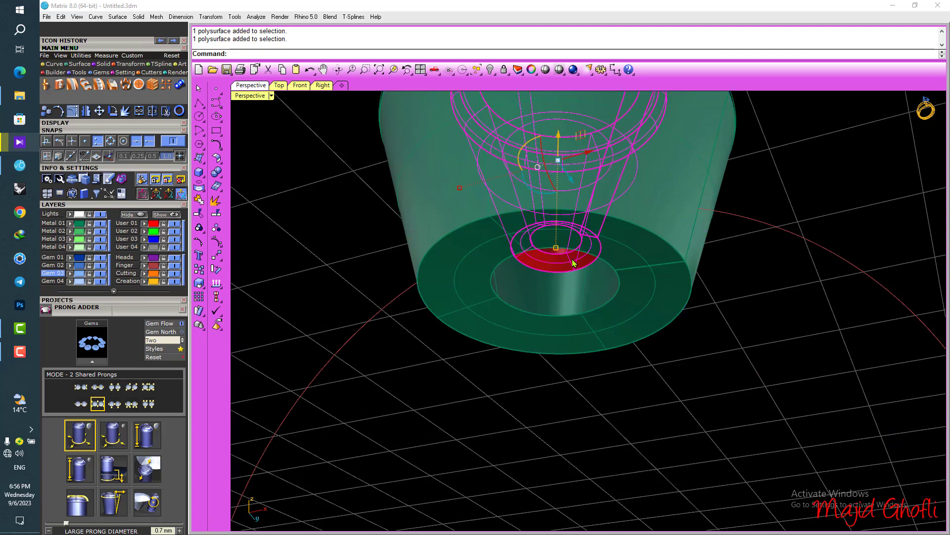
pyautogui.press('Return')
pyautogui.click(614, 252)
pyautogui.rightClick(614, 252)
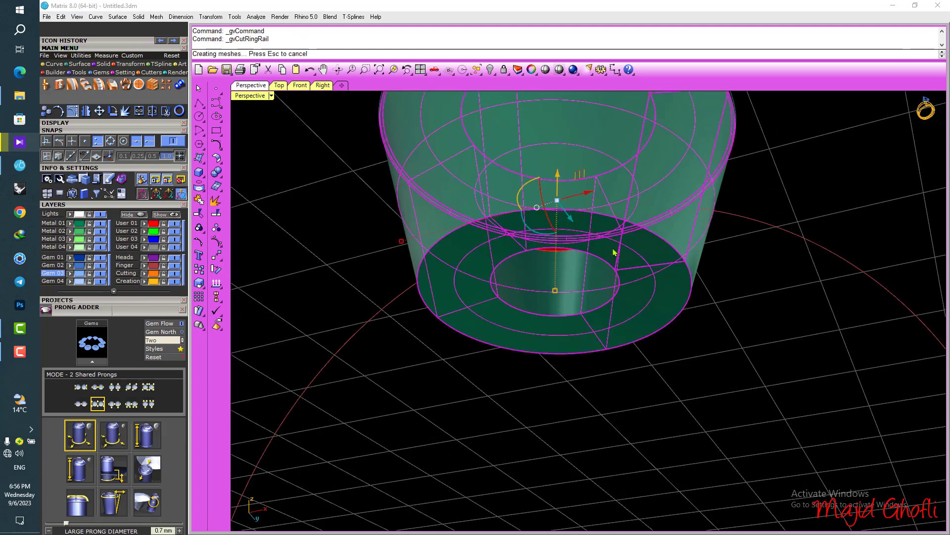
pyautogui.scroll(-4, 614, 315)
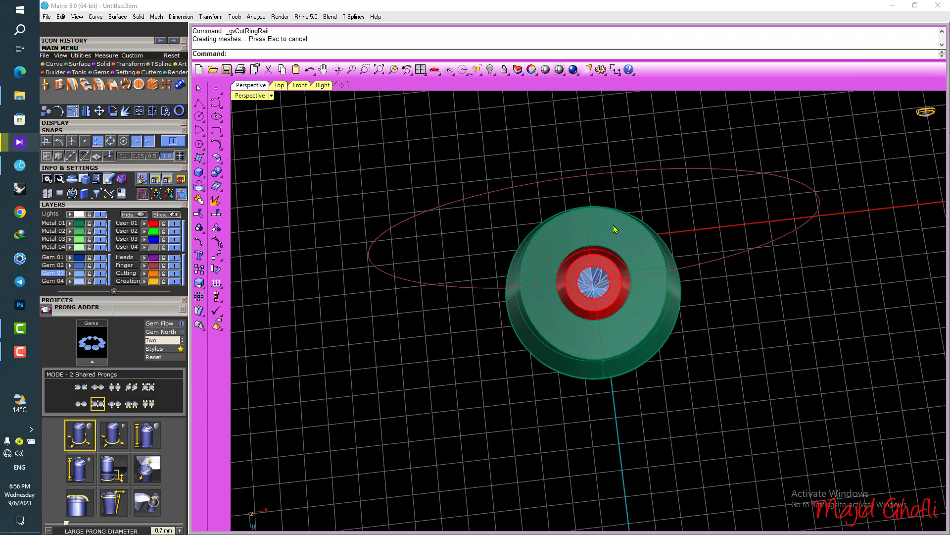
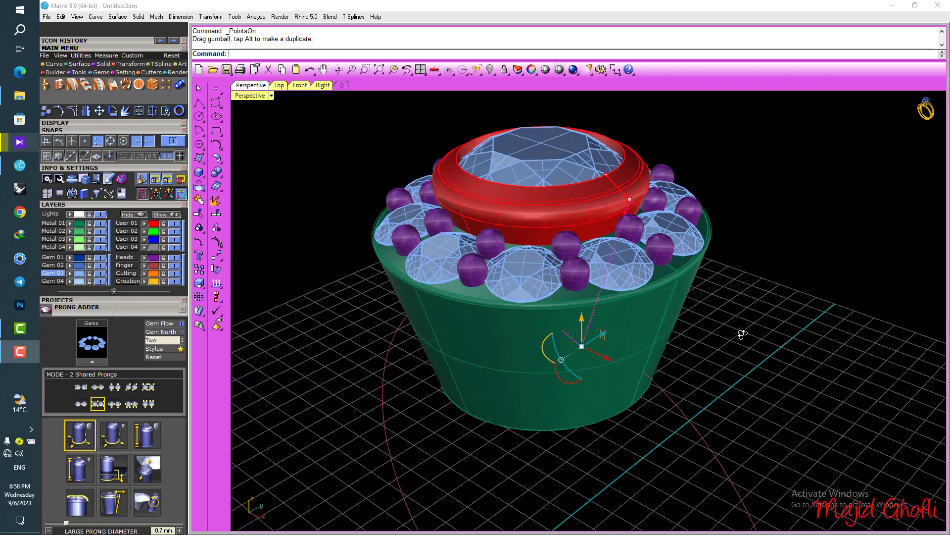
# Undo the recent edits back through the edge fillets on the head
pyautogui.moveTo(732, 332); pyautogui.dragTo(652, 365, button='right')
pyautogui.moveTo(696, 301); pyautogui.dragTo(706, 265, button='right')
pyautogui.hotkey('ctrl', 'z')
pyautogui.press('Escape')
pyautogui.hotkey('ctrl', 'z')
pyautogui.hotkey('ctrl', 'z')
# Turn on the collar profile's control points and move its lower outer point outward to widen the collar's base
pyautogui.scroll(4, 632, 251)
pyautogui.click(632, 253)
pyautogui.press('Return')
pyautogui.click(72, 111)
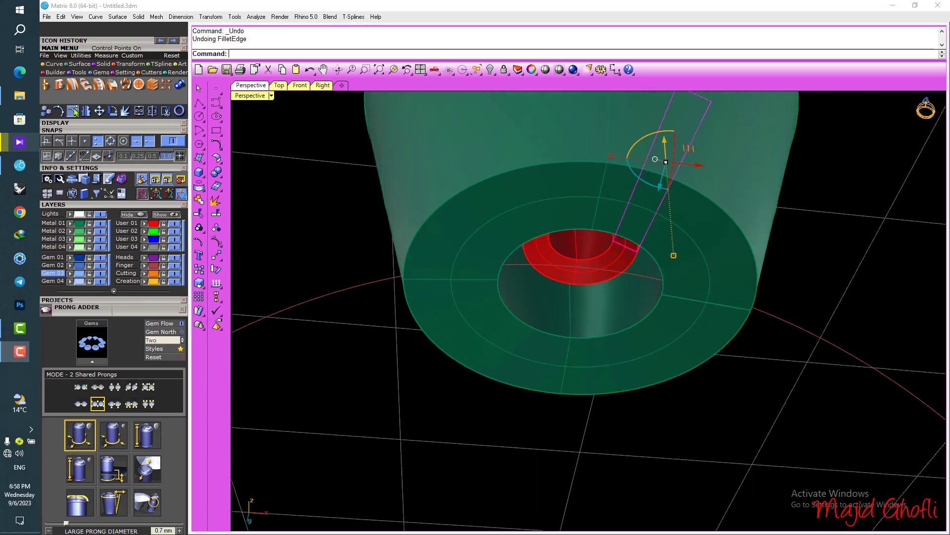
pyautogui.scroll(4, 638, 259)
pyautogui.click(639, 254)
pyautogui.press('Return')
pyautogui.moveTo(661, 252); pyautogui.dragTo(679, 252)
pyautogui.moveTo(680, 258); pyautogui.dragTo(695, 209, button='right')
pyautogui.scroll(2, 688, 242)
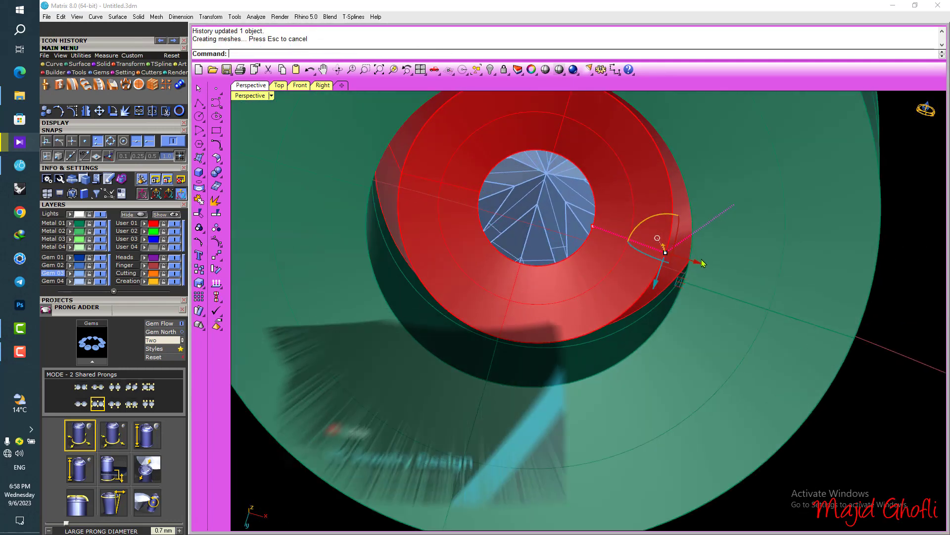
pyautogui.moveTo(698, 259); pyautogui.dragTo(738, 270)
pyautogui.moveTo(738, 270); pyautogui.dragTo(634, 241, button='right')
pyautogui.scroll(-4, 623, 293)
pyautogui.scroll(3, 629, 257)
pyautogui.scroll(3, 635, 242)
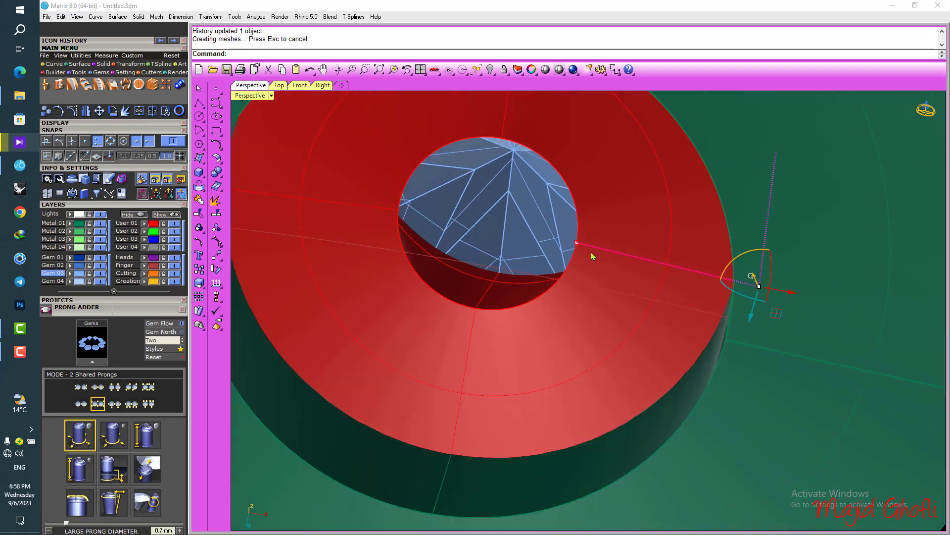
# Move the collar profile's lower inner control point outward to enlarge the opening beneath the centre gem
pyautogui.click(577, 243)
pyautogui.click(599, 252)
pyautogui.moveTo(598, 252); pyautogui.dragTo(651, 259)
pyautogui.scroll(-4, 637, 262)
pyautogui.moveTo(647, 292); pyautogui.dragTo(652, 265, button='right')
pyautogui.scroll(2, 653, 269)
pyautogui.moveTo(653, 276); pyautogui.dragTo(683, 284)
pyautogui.scroll(-8, 592, 295)
pyautogui.moveTo(596, 316); pyautogui.dragTo(246, 150, button='right')
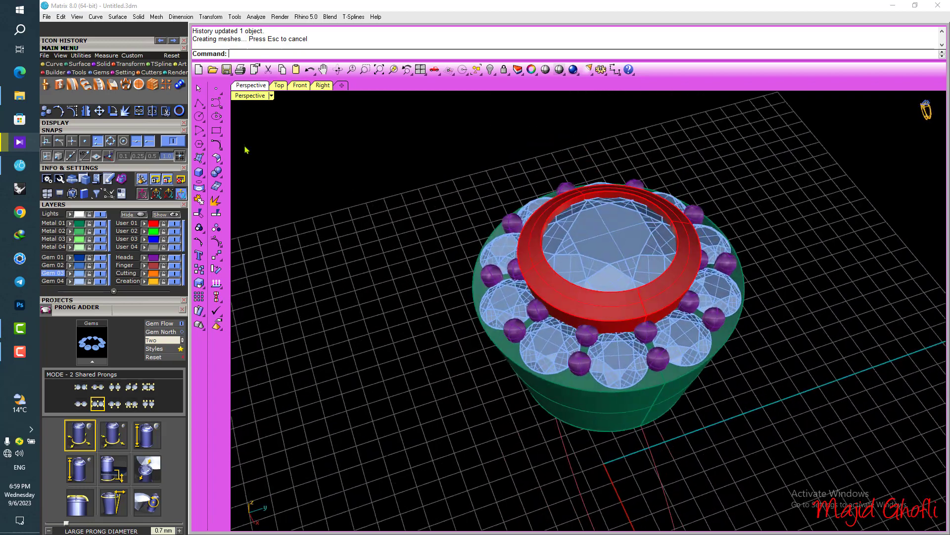
# Try a 0.1 radius fillet on the red collar's outer top edge
pyautogui.click(99, 66)
pyautogui.click(128, 88)
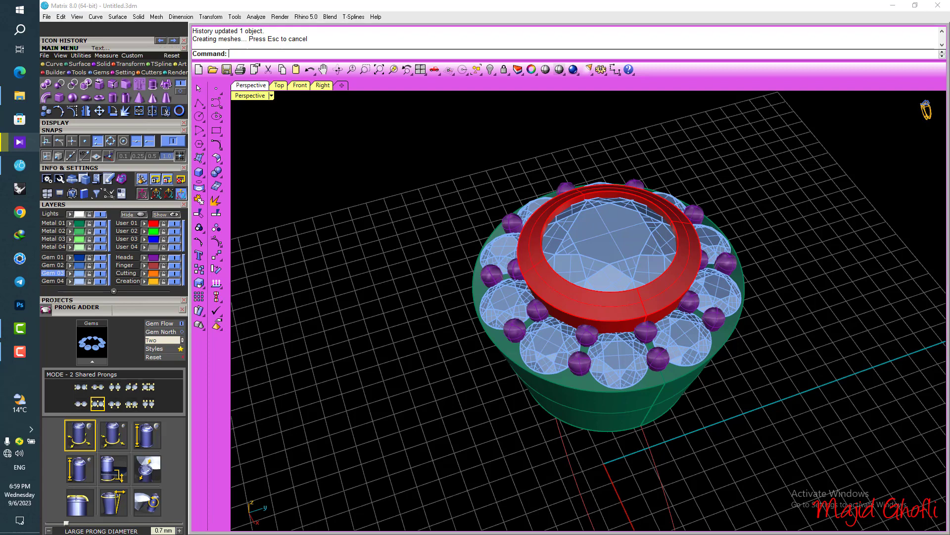
pyautogui.moveTo(614, 336); pyautogui.dragTo(594, 274, button='right')
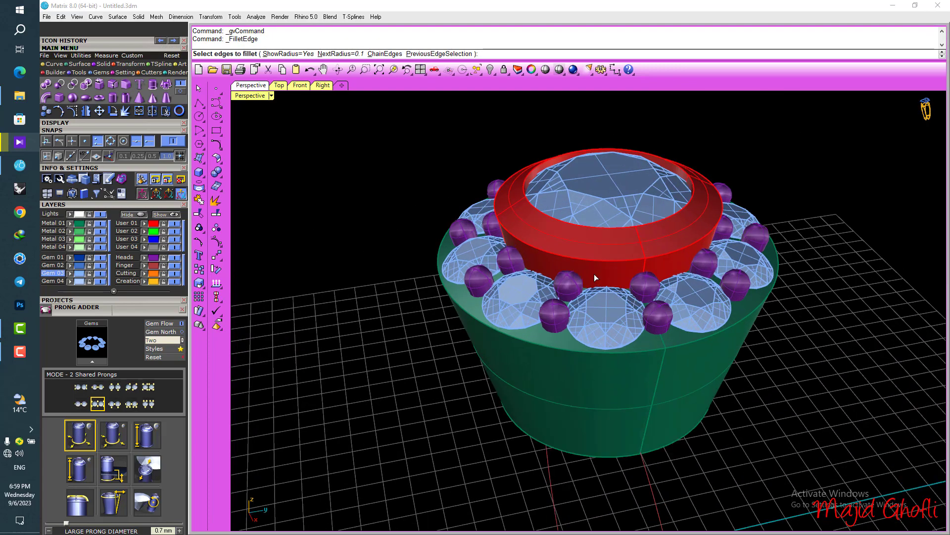
pyautogui.write('.1')
pyautogui.press('Return')
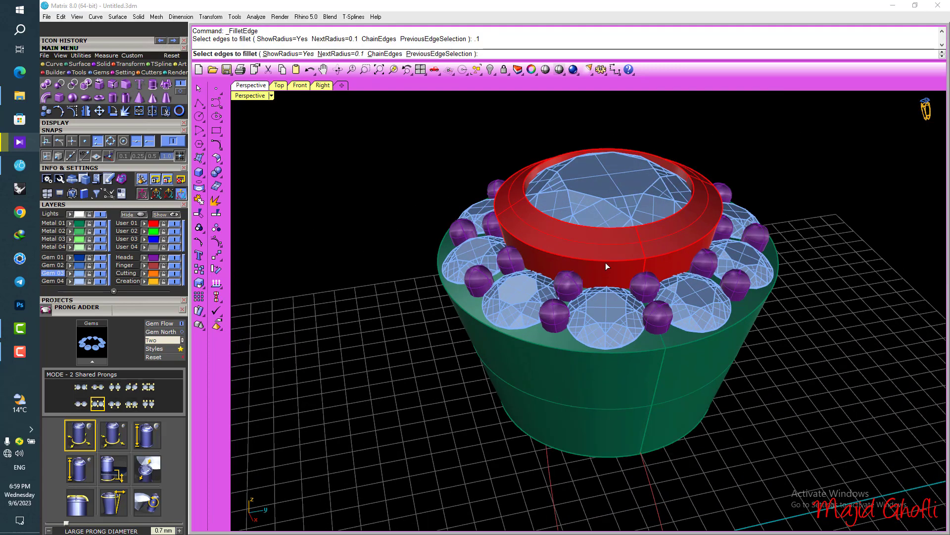
pyautogui.click(606, 264)
pyautogui.press('Return')
pyautogui.press('Return')
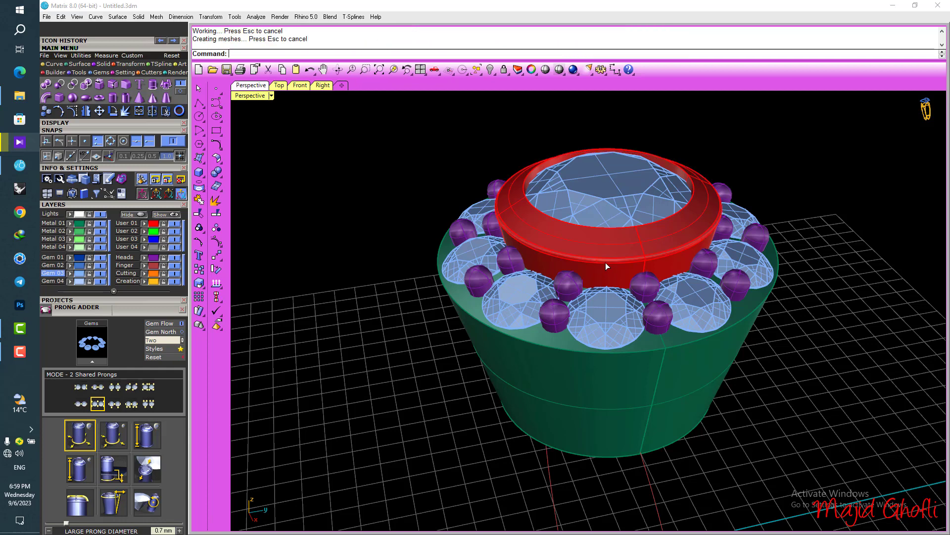
# Undo the 0.1 fillet and round the red collar's outer top edge with a 0.4 radius instead
pyautogui.press('Return')
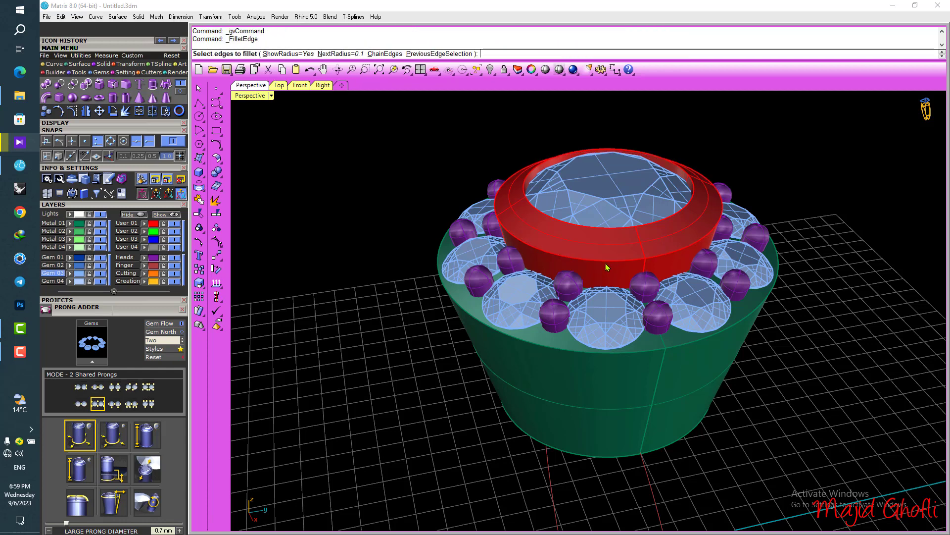
pyautogui.press('Return')
pyautogui.click(607, 263)
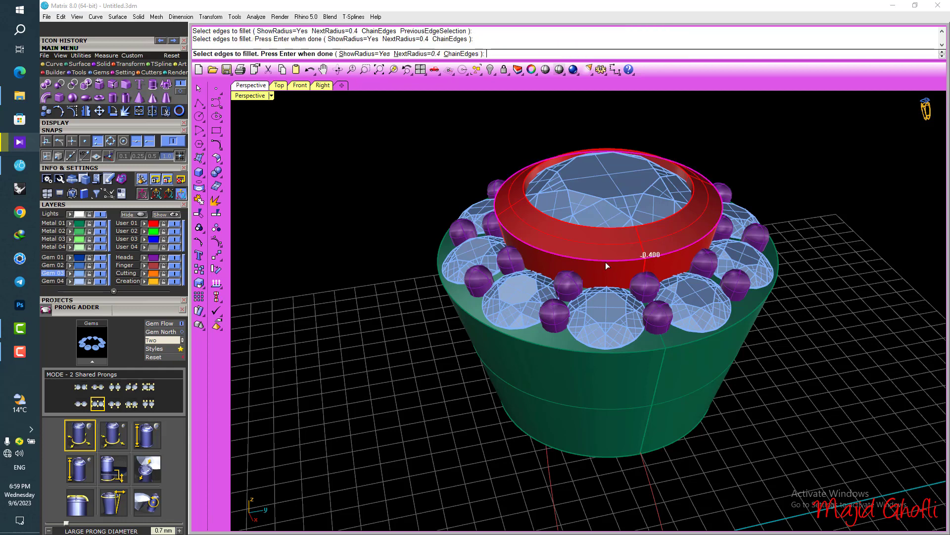
pyautogui.press('Return')
pyautogui.press('Return')
pyautogui.moveTo(607, 263); pyautogui.dragTo(557, 303, button='right')
# Fillet the green head's outer top rim with a 0.1 radius
pyautogui.press('Return')
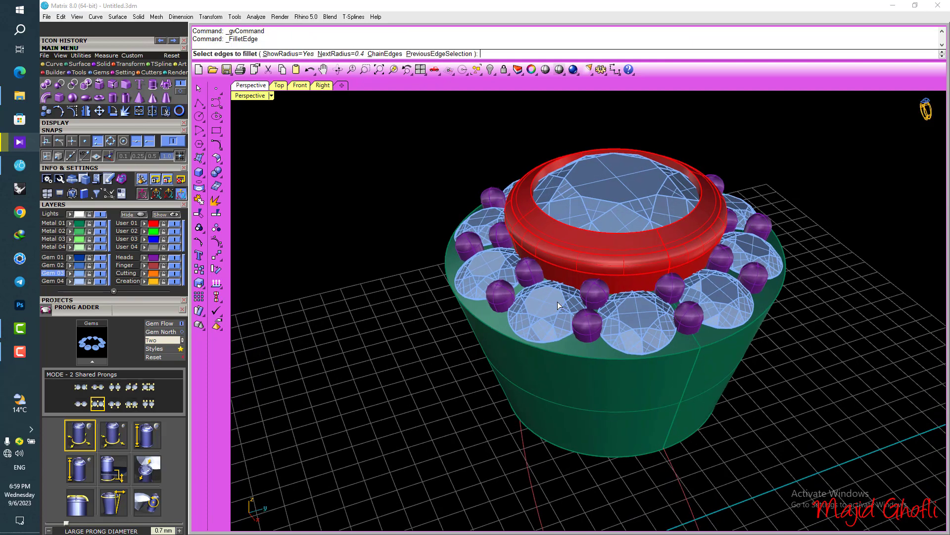
pyautogui.write('.1')
pyautogui.press('Return')
pyautogui.click(554, 350)
pyautogui.press('Return')
pyautogui.press('Return')
pyautogui.moveTo(553, 351); pyautogui.dragTo(598, 323, button='right')
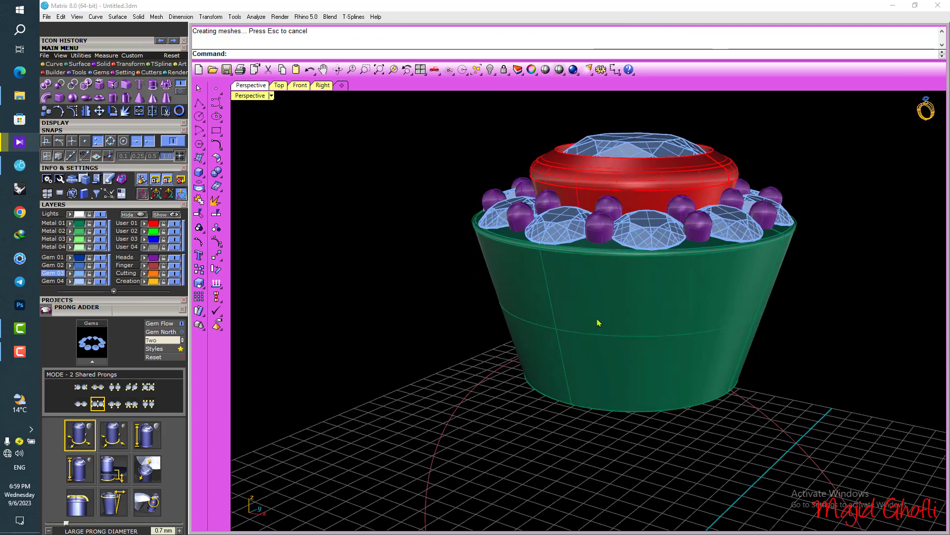
# Select the complete head with its gems and prongs and lower it vertically onto the finger rail
pyautogui.scroll(-4, 598, 323)
pyautogui.moveTo(480, 159); pyautogui.dragTo(768, 440)
pyautogui.moveTo(734, 367); pyautogui.dragTo(692, 299, button='right')
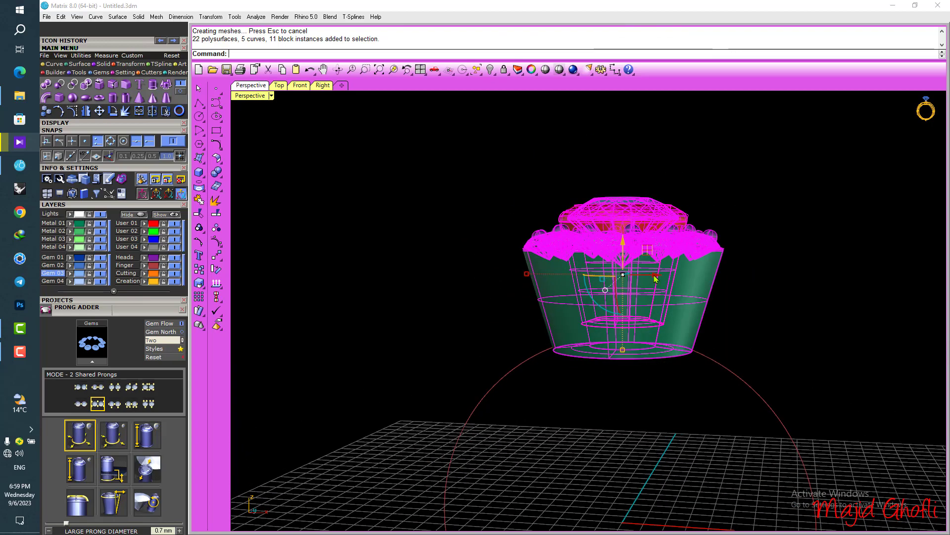
pyautogui.scroll(4, 625, 256)
pyautogui.moveTo(622, 253); pyautogui.dragTo(608, 283)
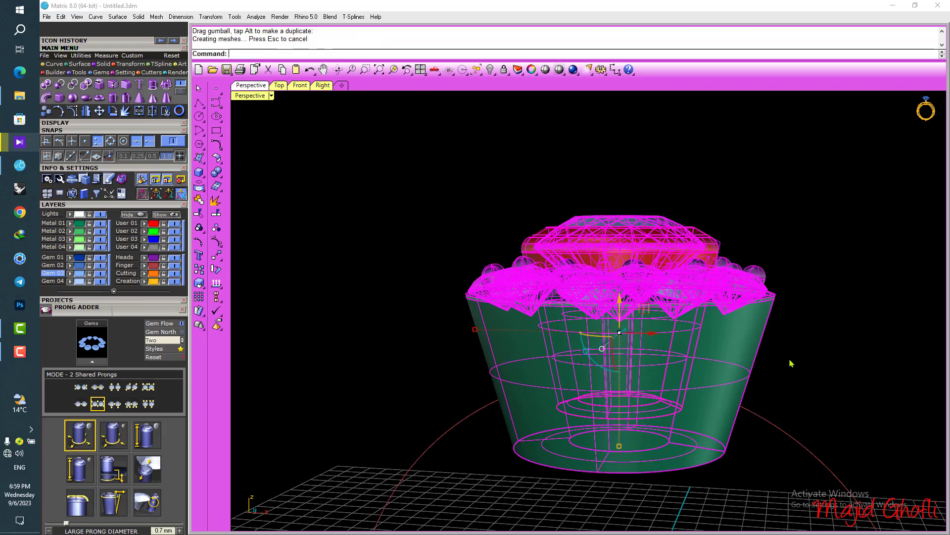
pyautogui.keyDown('shift'); pyautogui.moveTo(789, 361); pyautogui.dragTo(751, 299, button='right'); pyautogui.keyUp('shift')
pyautogui.moveTo(741, 332); pyautogui.dragTo(596, 366, button='right')
pyautogui.press('Escape')
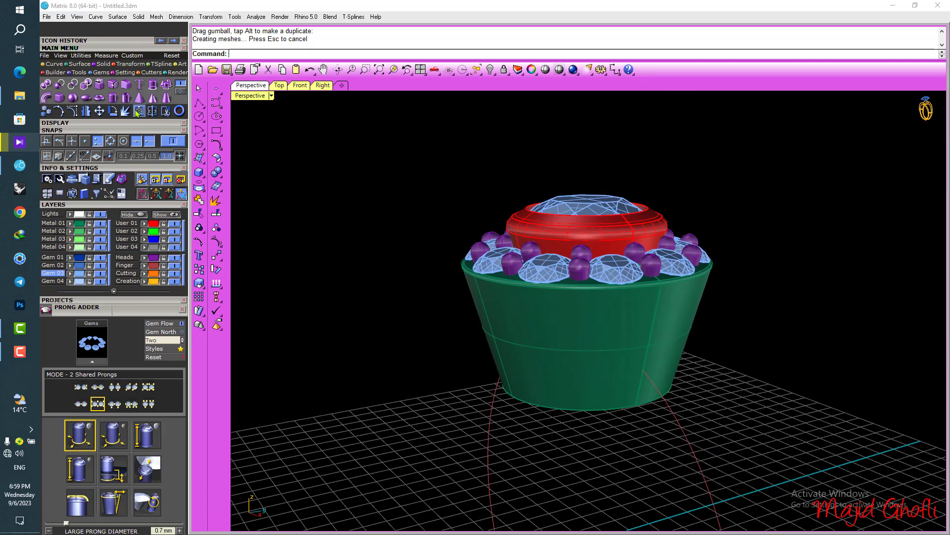
# Trim the bottoms of the green head and red collar to the ring's curve with Cut to Finger Rail
pyautogui.click(148, 73)
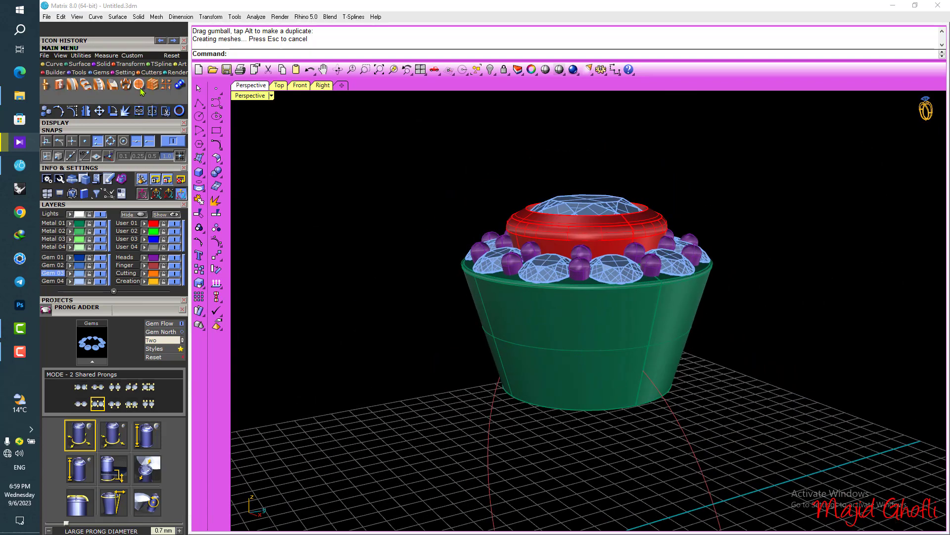
pyautogui.click(140, 85)
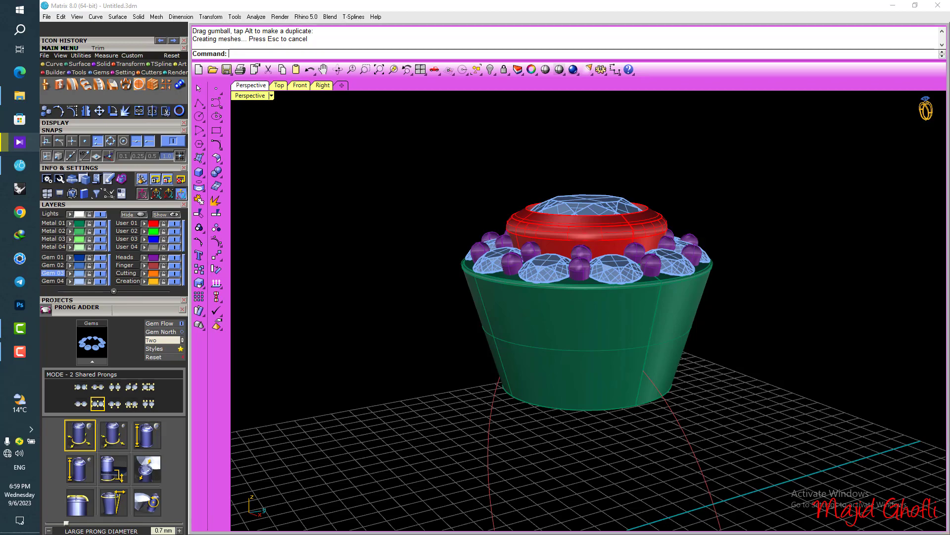
pyautogui.moveTo(576, 383); pyautogui.dragTo(668, 326, button='right')
pyautogui.doubleClick(254, 95)
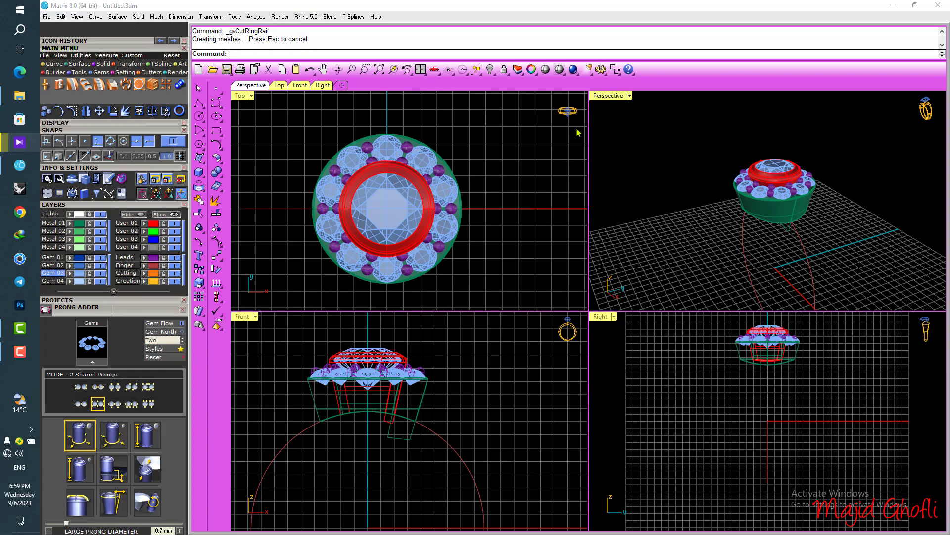
pyautogui.doubleClick(596, 98)
pyautogui.moveTo(470, 297); pyautogui.dragTo(554, 256, button='right')
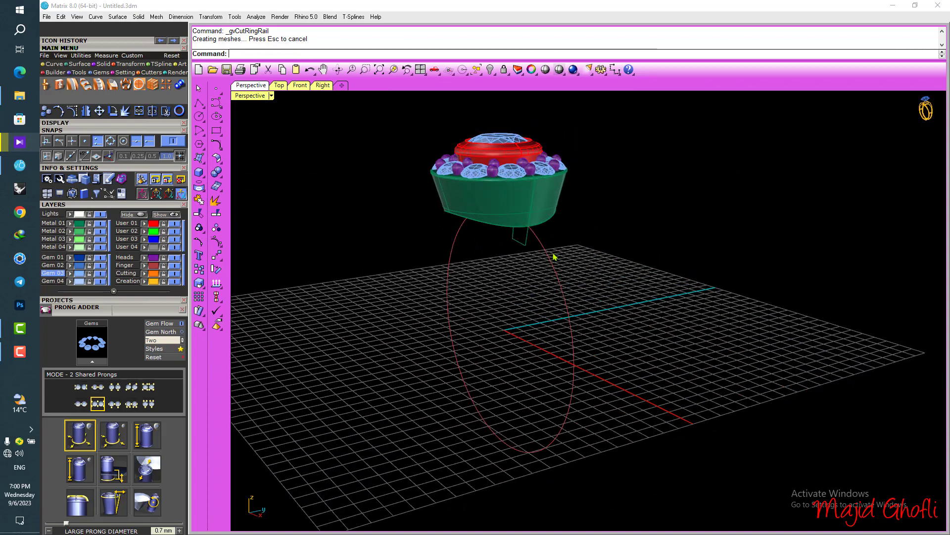
# Rotate the finger rail about its lowest point in the side view so its upper part tilts outward under the head
pyautogui.click(550, 259)
pyautogui.doubleClick(251, 96)
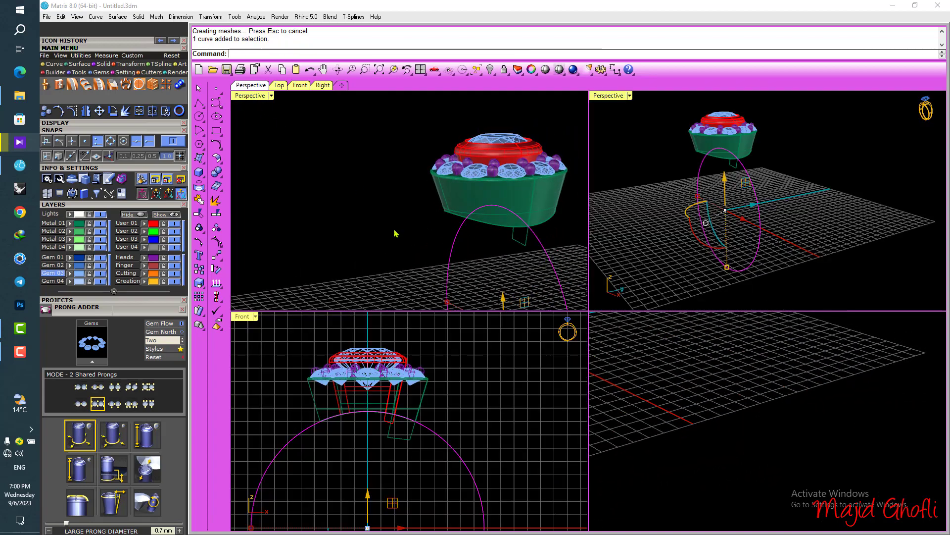
pyautogui.doubleClick(604, 317)
pyautogui.moveTo(607, 324); pyautogui.dragTo(590, 350, button='right')
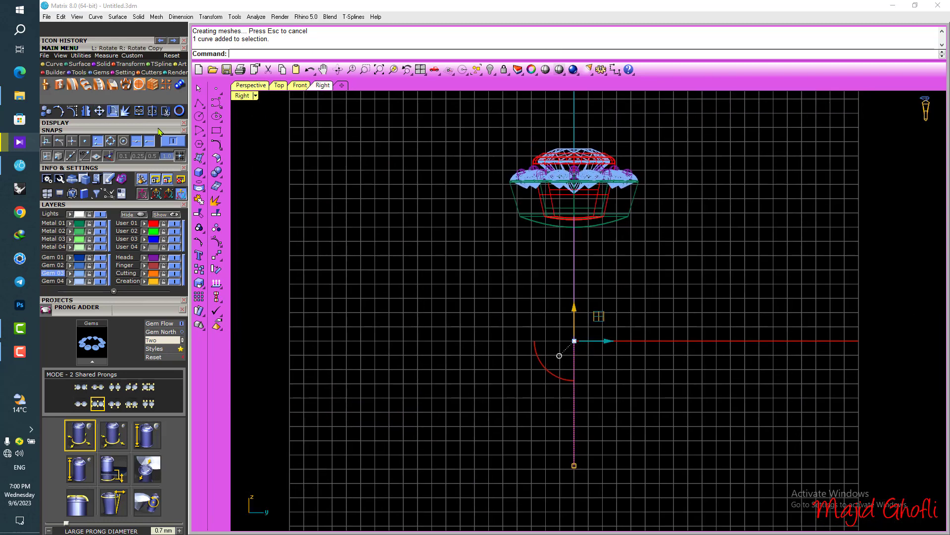
pyautogui.press('r')
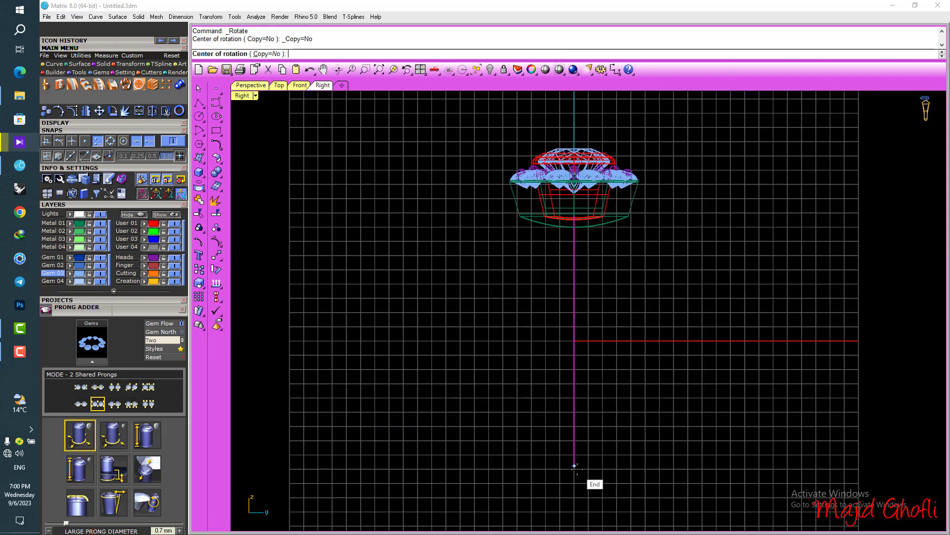
pyautogui.click(574, 465)
pyautogui.click(574, 116)
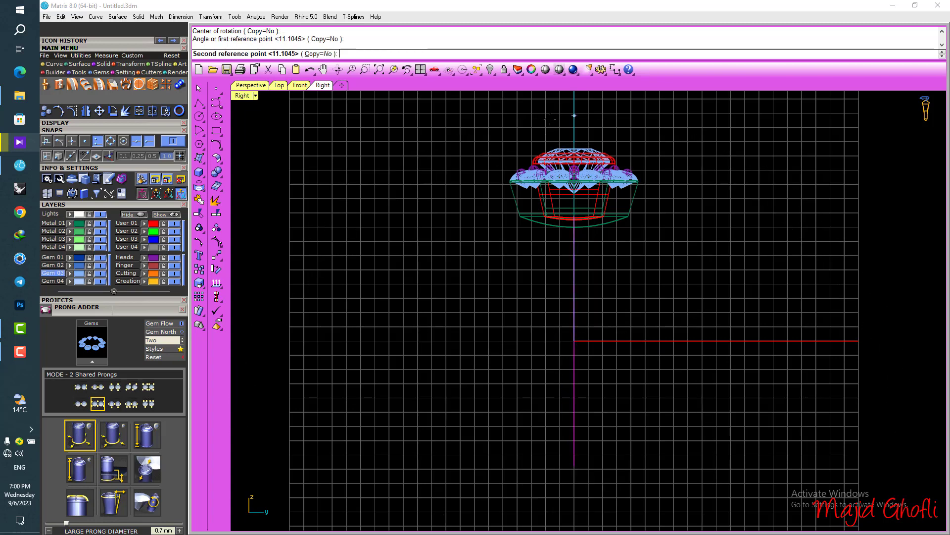
pyautogui.click(510, 130)
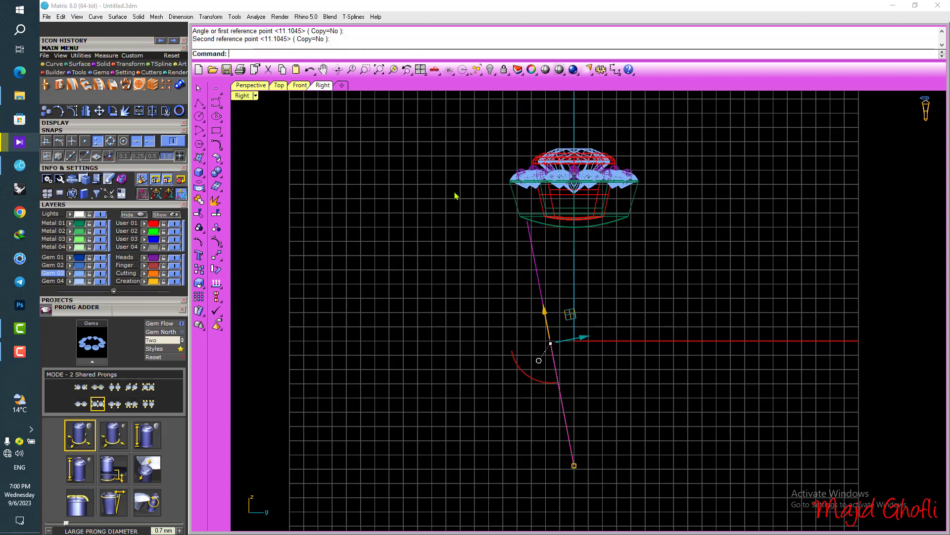
pyautogui.click(614, 256)
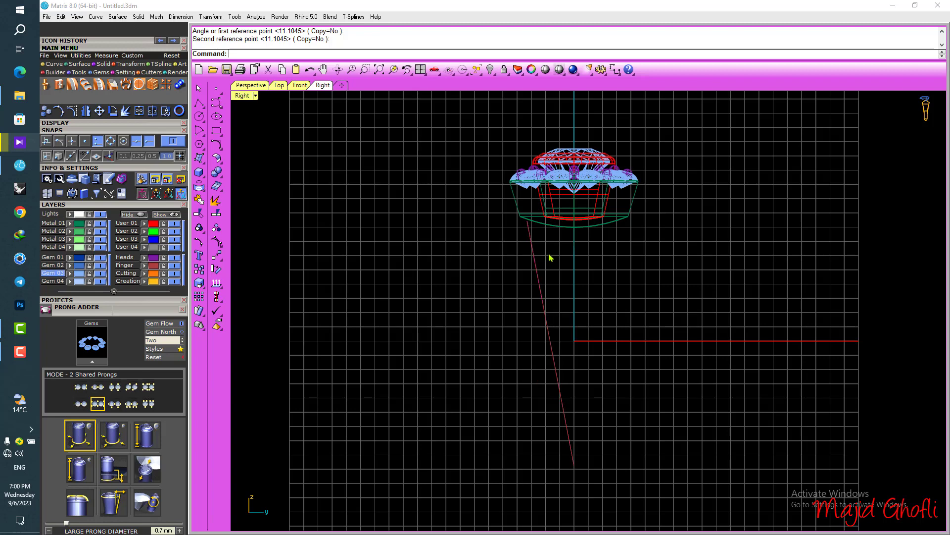
pyautogui.moveTo(550, 254); pyautogui.dragTo(502, 284)
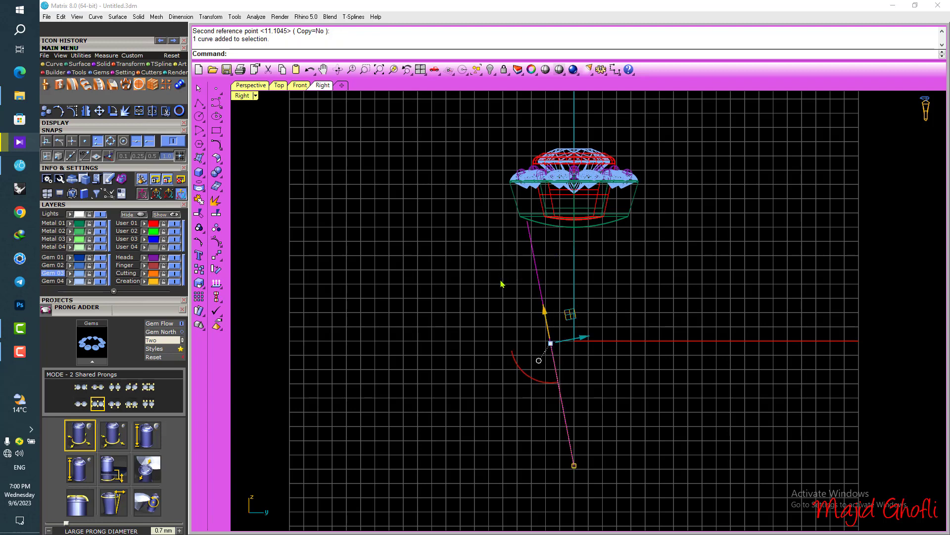
pyautogui.moveTo(501, 283); pyautogui.dragTo(473, 279, button='right')
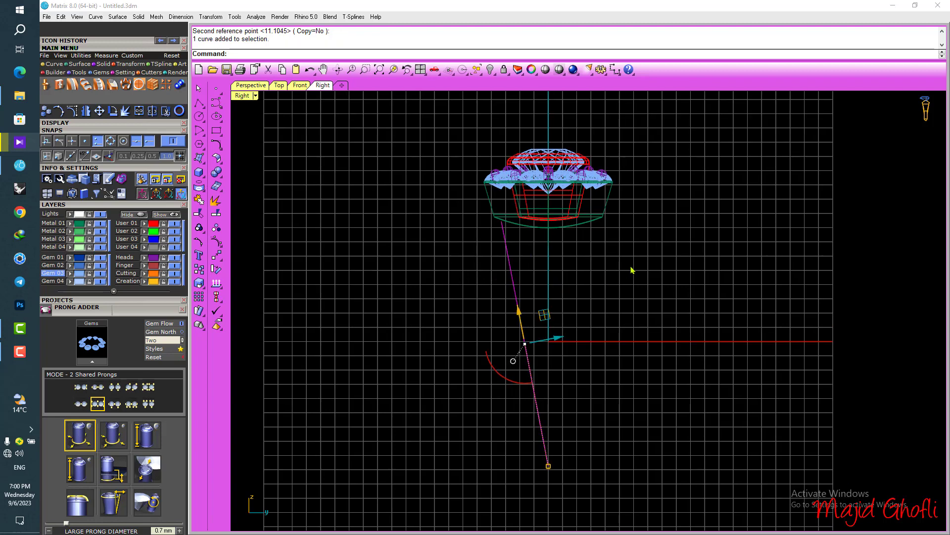
pyautogui.press('Escape')
# Paste the copied three-lobed shank profile curve into the model
pyautogui.doubleClick(242, 95)
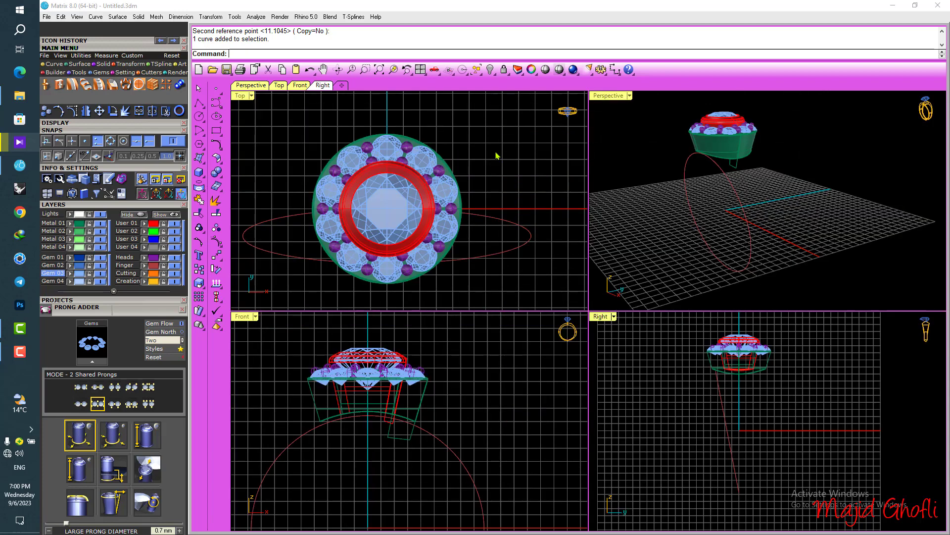
pyautogui.moveTo(472, 155); pyautogui.dragTo(460, 146, button='right')
pyautogui.scroll(8, 752, 217)
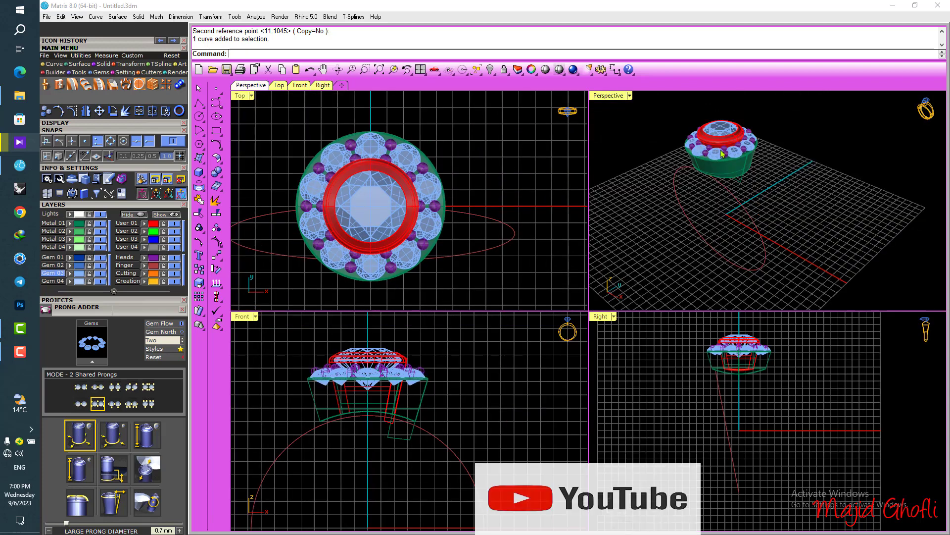
pyautogui.scroll(5, 708, 338)
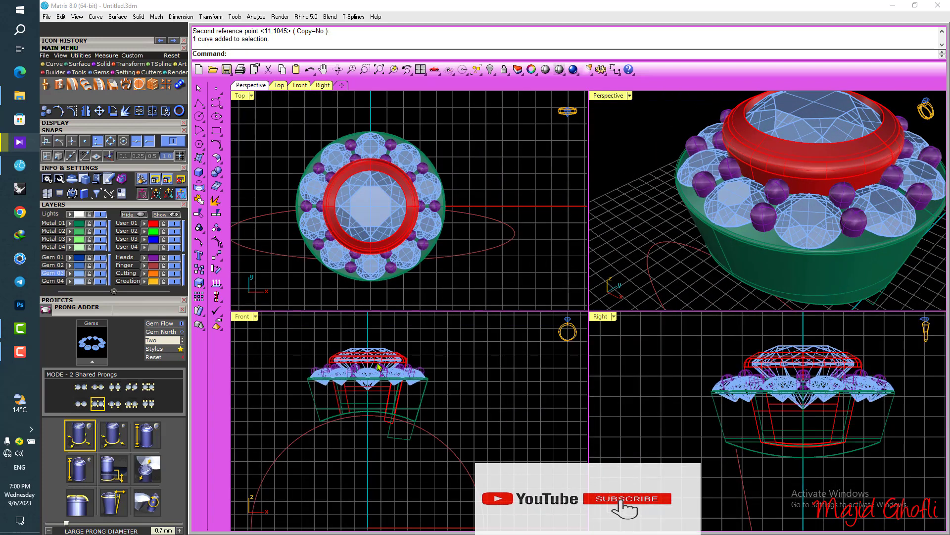
pyautogui.scroll(4, 362, 356)
pyautogui.moveTo(363, 356); pyautogui.dragTo(416, 351, button='right')
pyautogui.hotkey('ctrl', 'v')
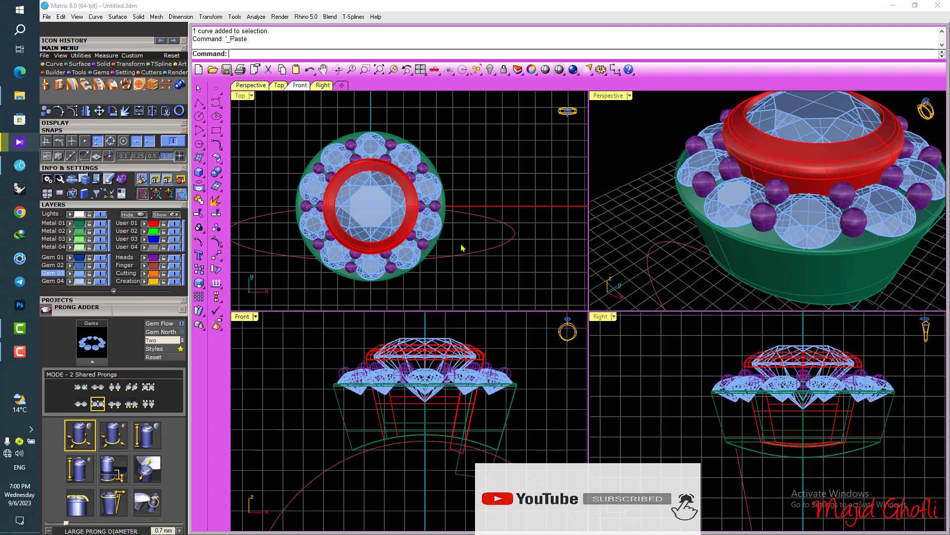
pyautogui.moveTo(480, 160); pyautogui.dragTo(466, 157, button='right')
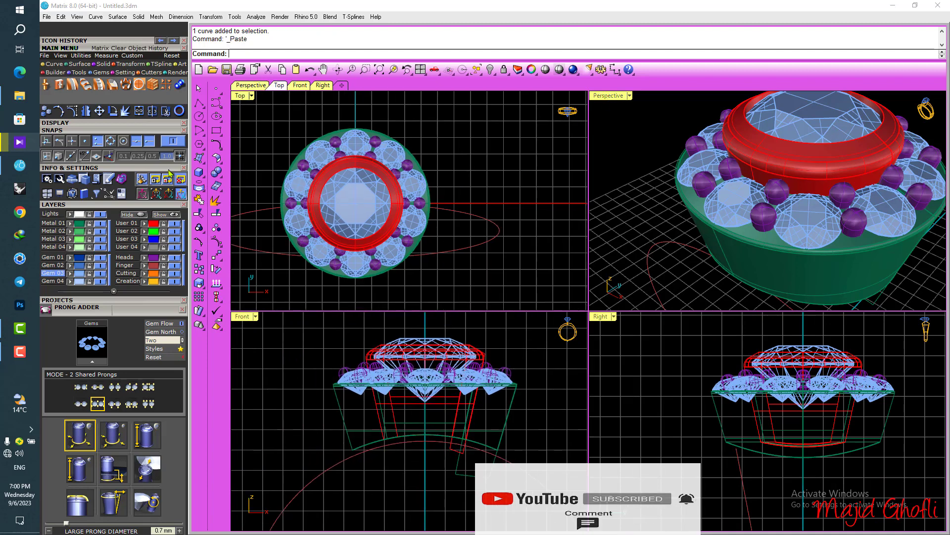
# Create a new Euro size 55 ring rail without replacing the existing one
pyautogui.click(179, 110)
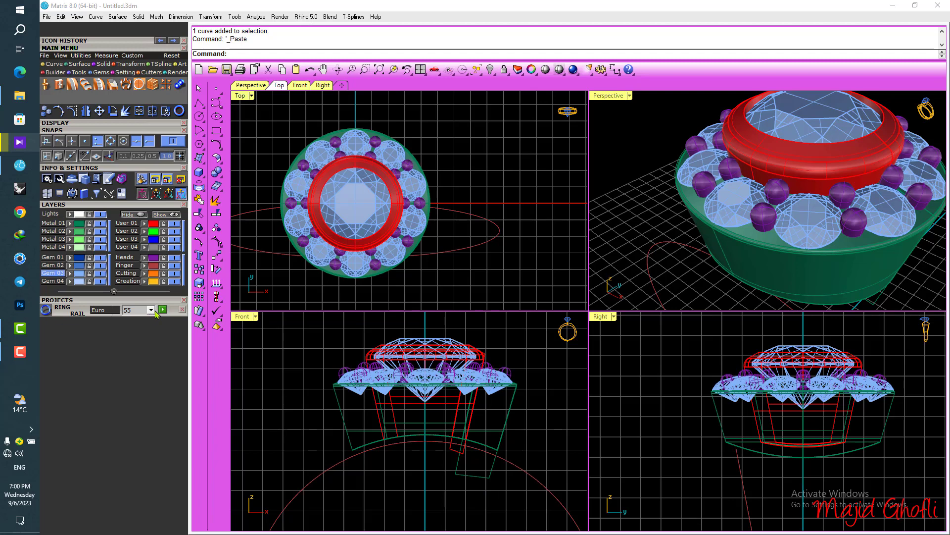
pyautogui.click(163, 311)
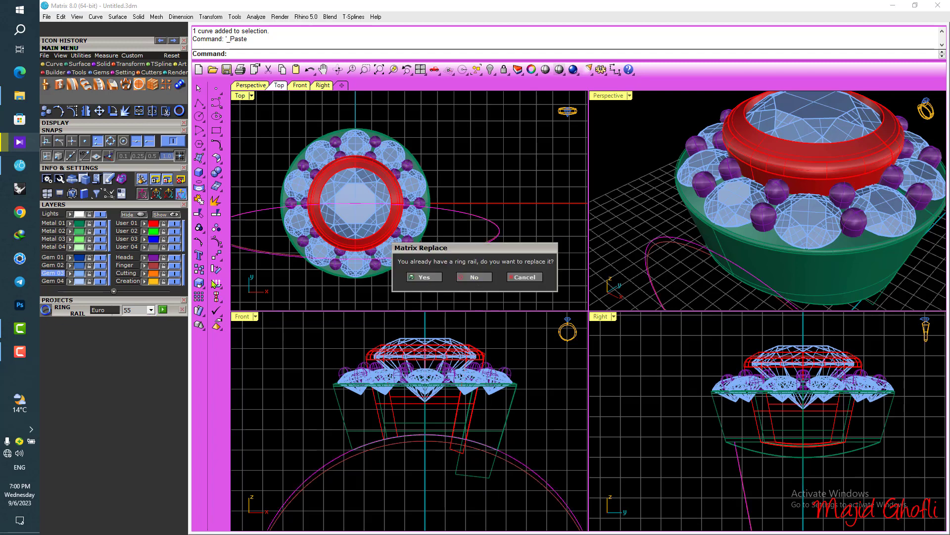
pyautogui.click(470, 278)
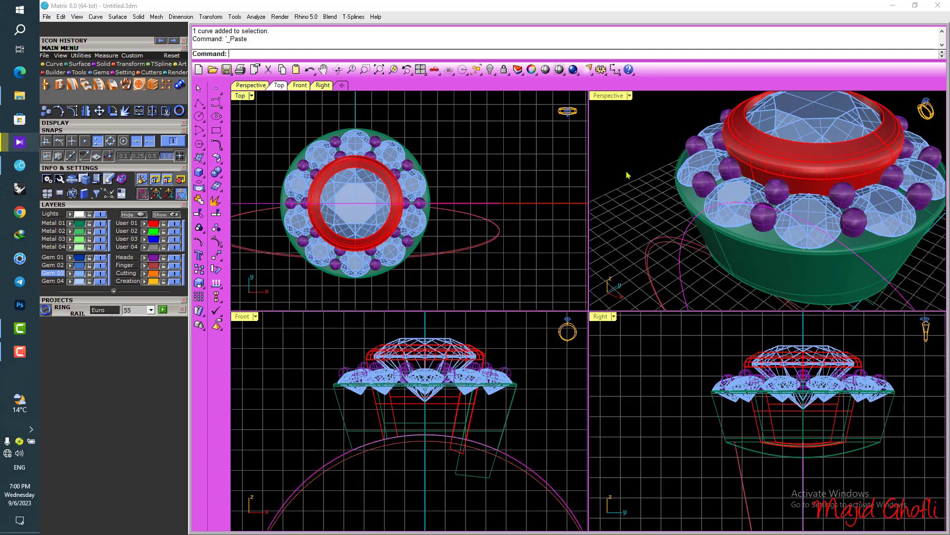
# Delete the surplus inner curve lying beside the tilted finger rail
pyautogui.doubleClick(619, 99)
pyautogui.scroll(-3, 285, 301)
pyautogui.moveTo(367, 337); pyautogui.dragTo(384, 293, button='right')
pyautogui.click(385, 269)
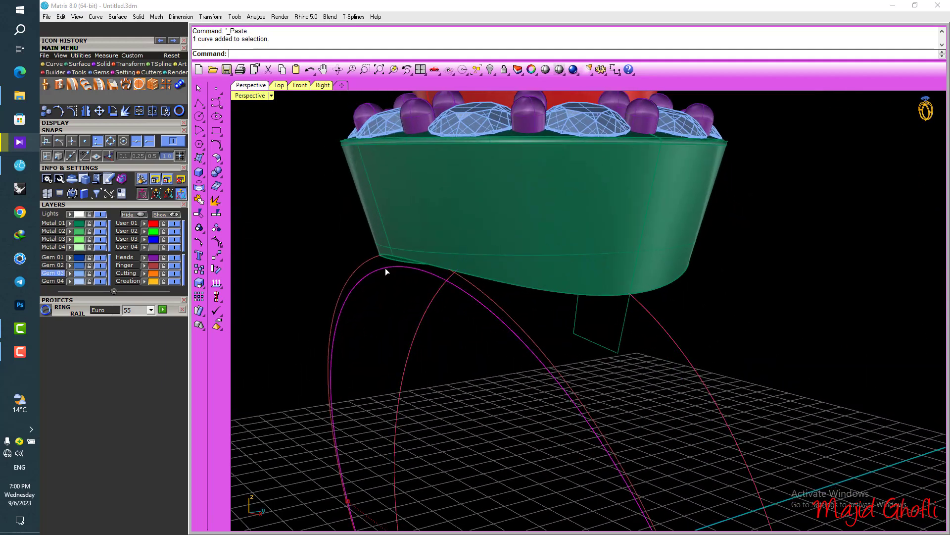
pyautogui.press('Delete')
# Measure the length of the tilted finger rail
pyautogui.click(372, 261)
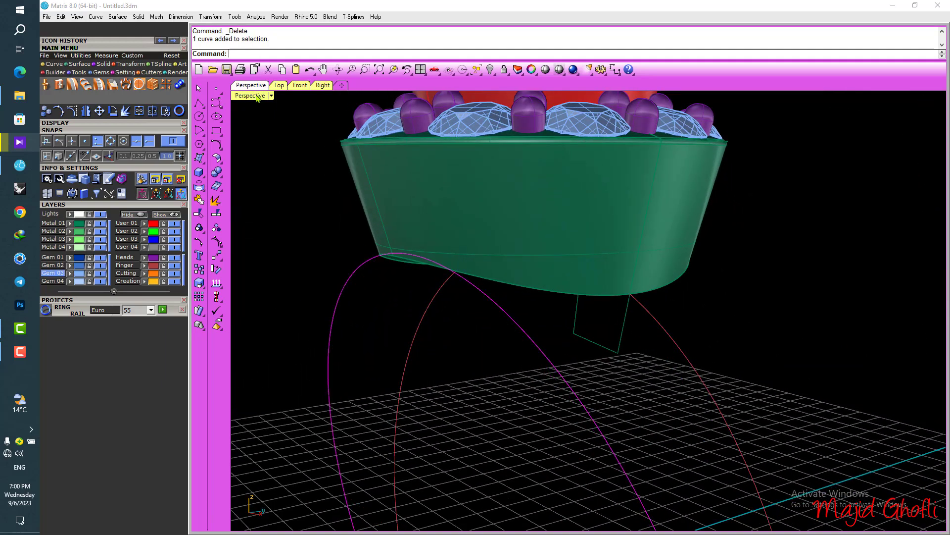
pyautogui.doubleClick(253, 96)
pyautogui.scroll(-3, 262, 341)
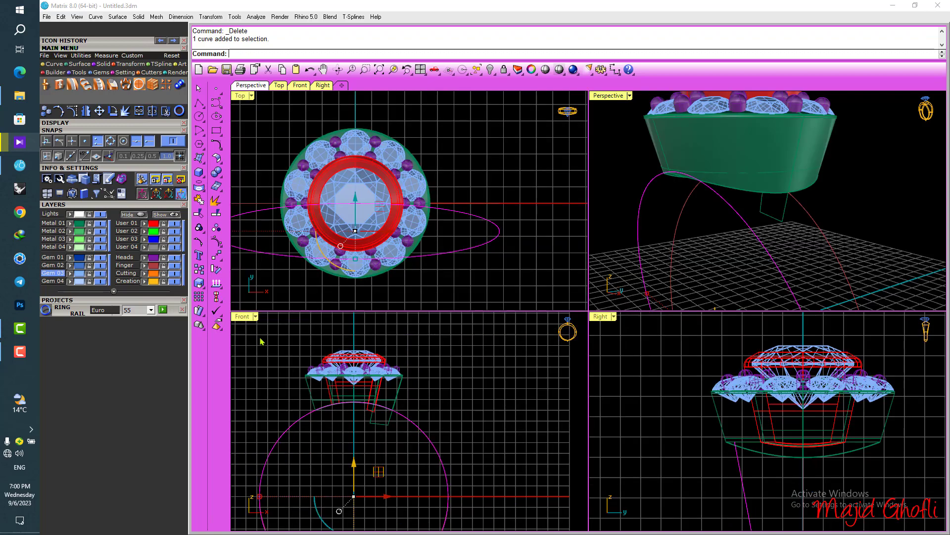
pyautogui.doubleClick(243, 317)
pyautogui.scroll(-4, 488, 272)
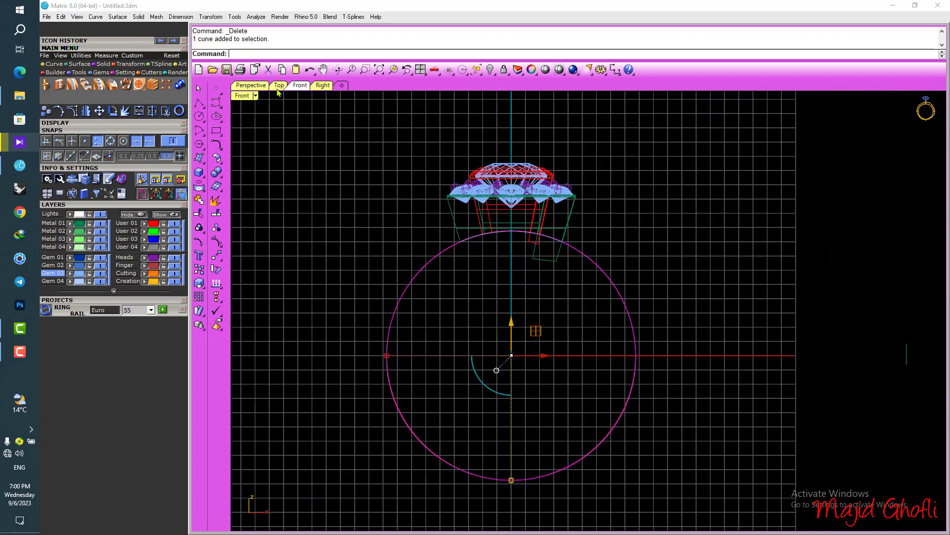
pyautogui.doubleClick(242, 96)
pyautogui.doubleClick(615, 98)
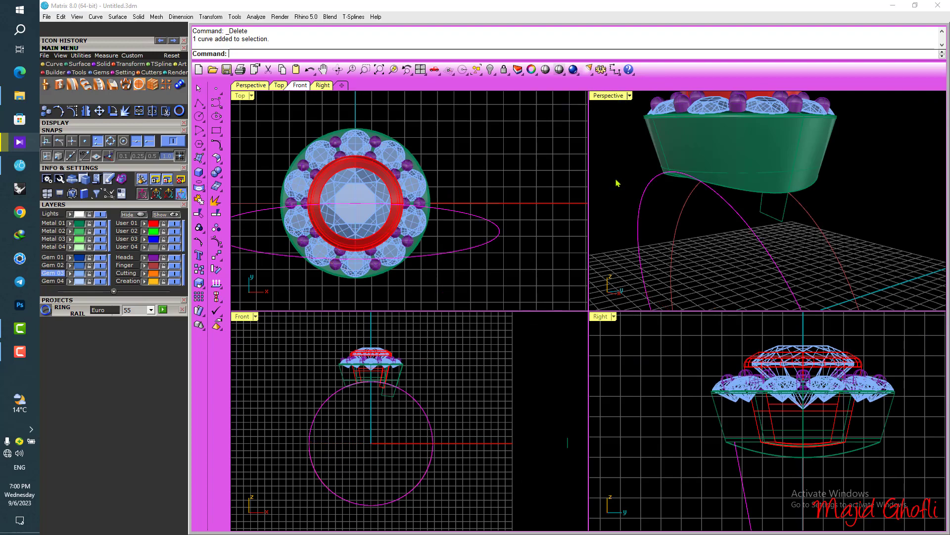
pyautogui.scroll(-5, 611, 218)
pyautogui.moveTo(613, 242); pyautogui.dragTo(565, 220, button='right')
pyautogui.scroll(-3, 566, 221)
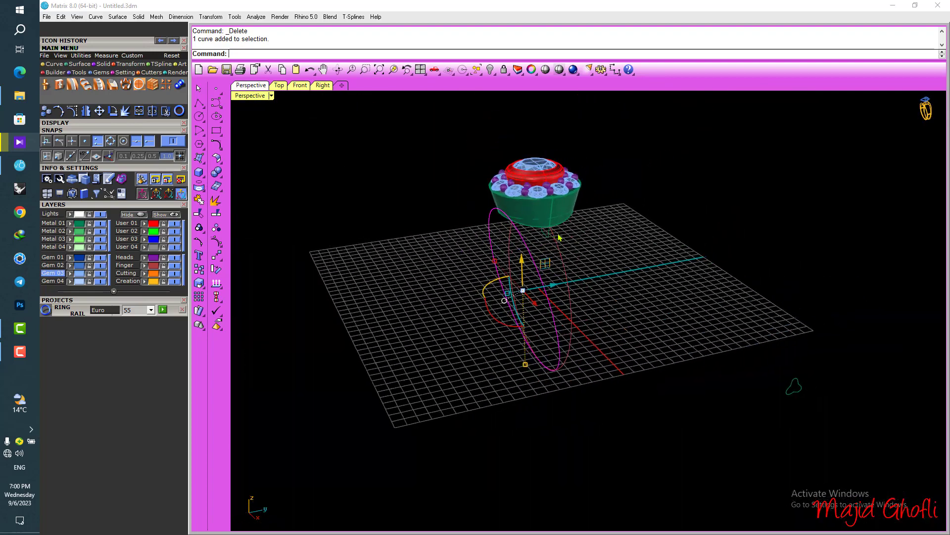
pyautogui.scroll(2, 529, 233)
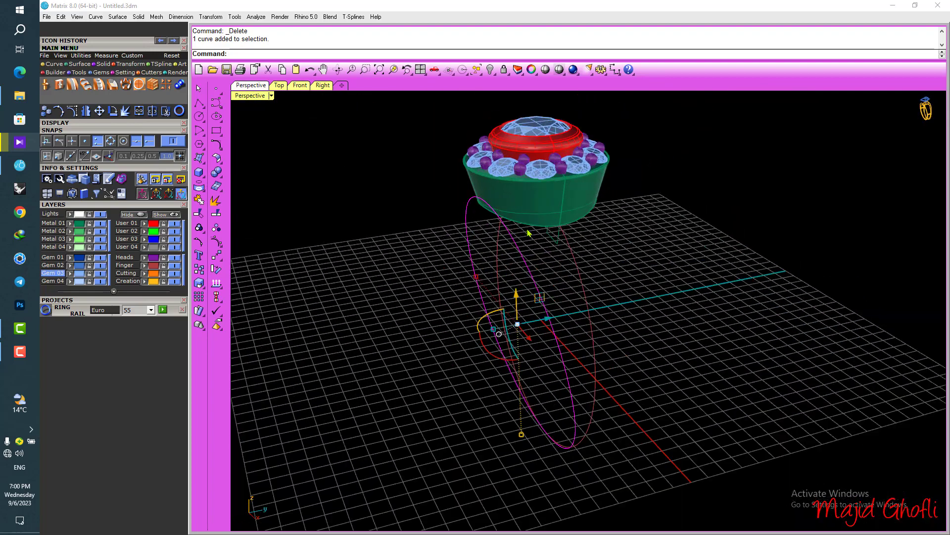
pyautogui.click(100, 57)
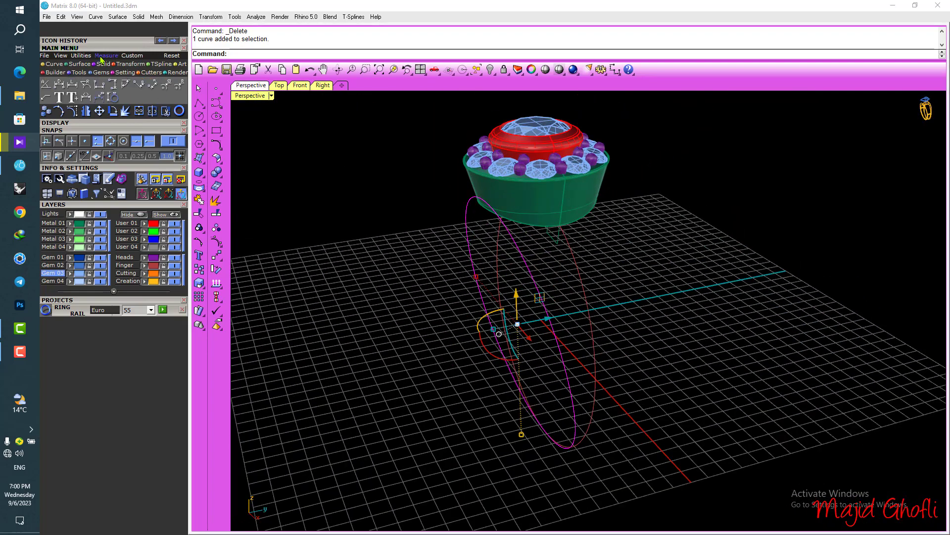
pyautogui.click(73, 85)
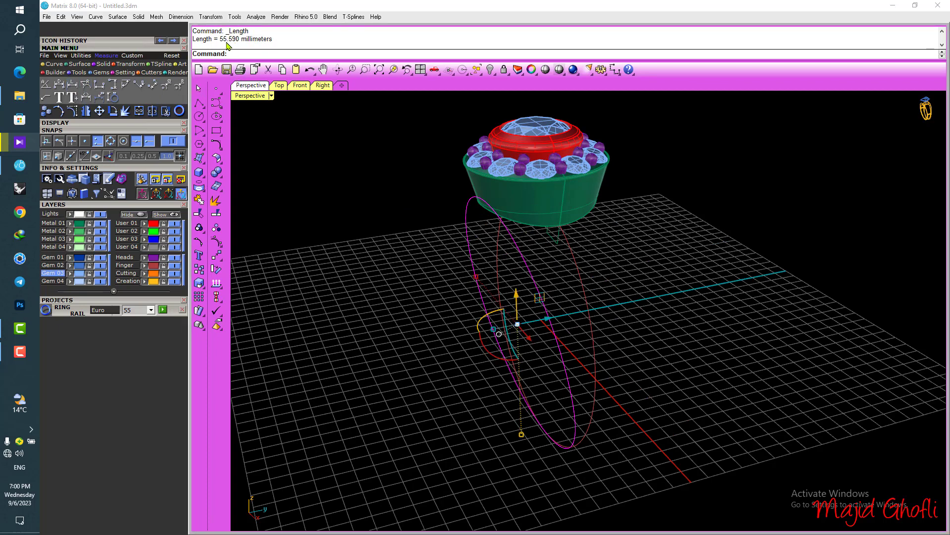
pyautogui.moveTo(378, 261); pyautogui.dragTo(439, 255, button='right')
# Draw a both-sided horizontal line centred on the origin in the top view, with a half-length of 55.590/2
pyautogui.doubleClick(245, 96)
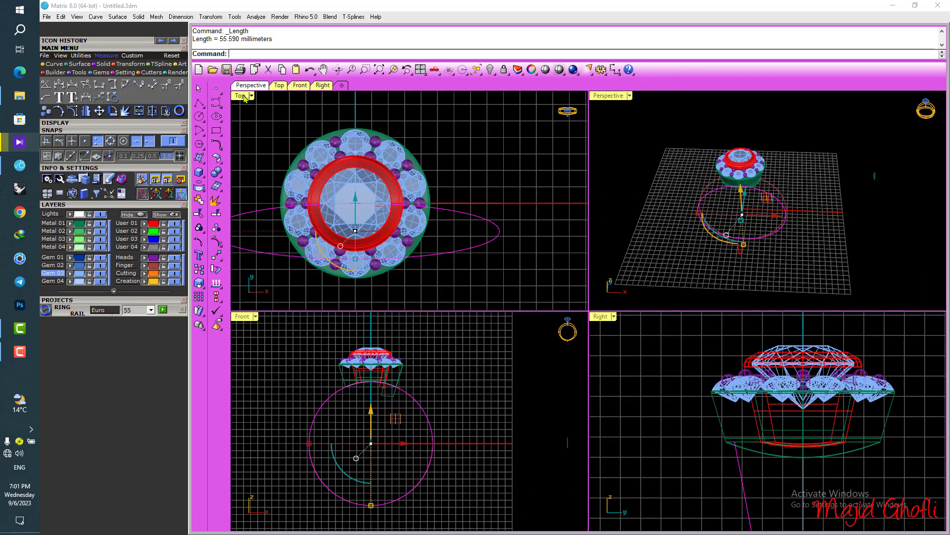
pyautogui.doubleClick(241, 96)
pyautogui.click(65, 65)
pyautogui.click(59, 85)
pyautogui.write('0')
pyautogui.press('Return')
pyautogui.write('b')
pyautogui.press('Return')
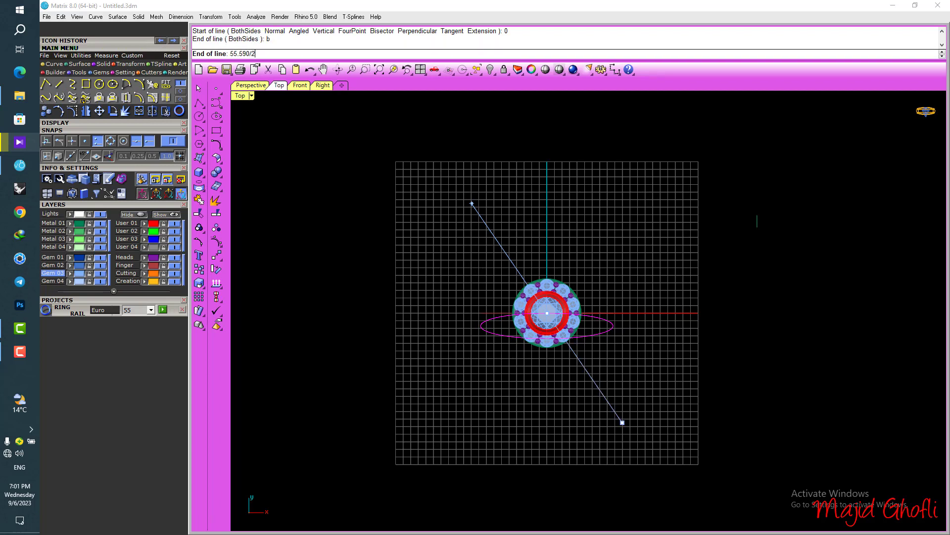
pyautogui.press('Return')
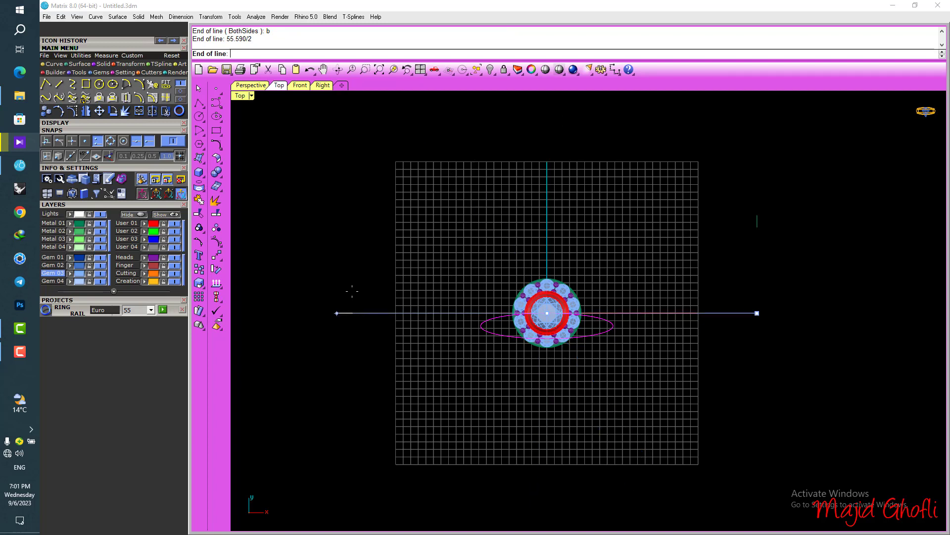
pyautogui.click(315, 283)
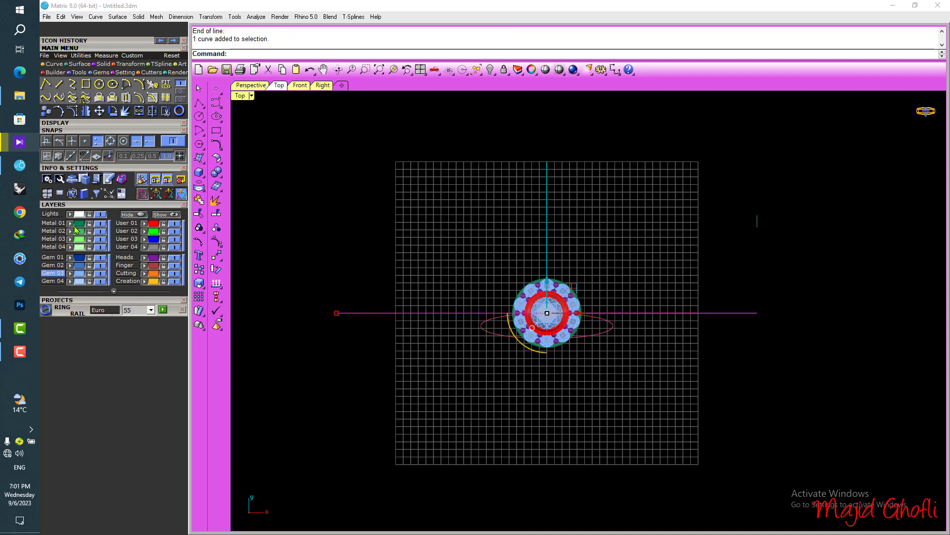
# Select the straight line and move it along the Y axis in the top view to line up with the pasted profile
pyautogui.click(356, 243)
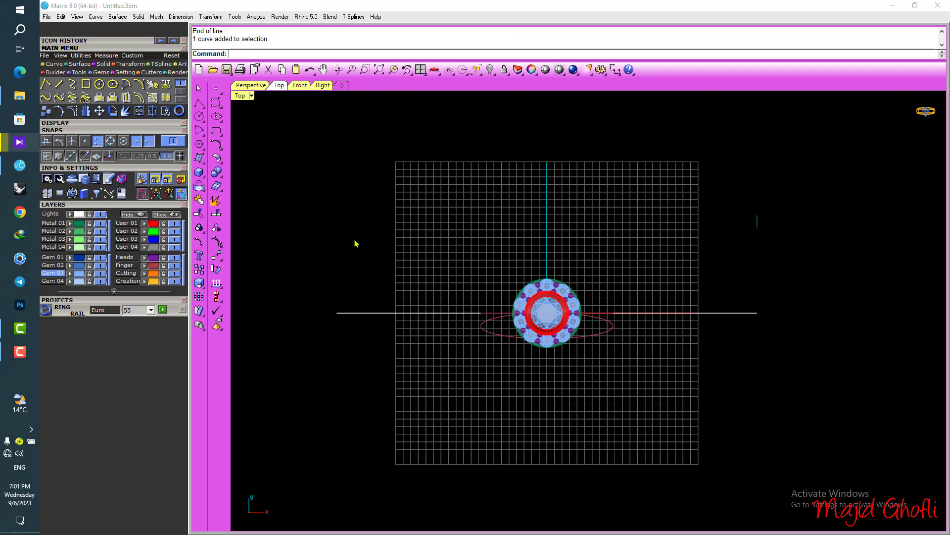
pyautogui.click(644, 314)
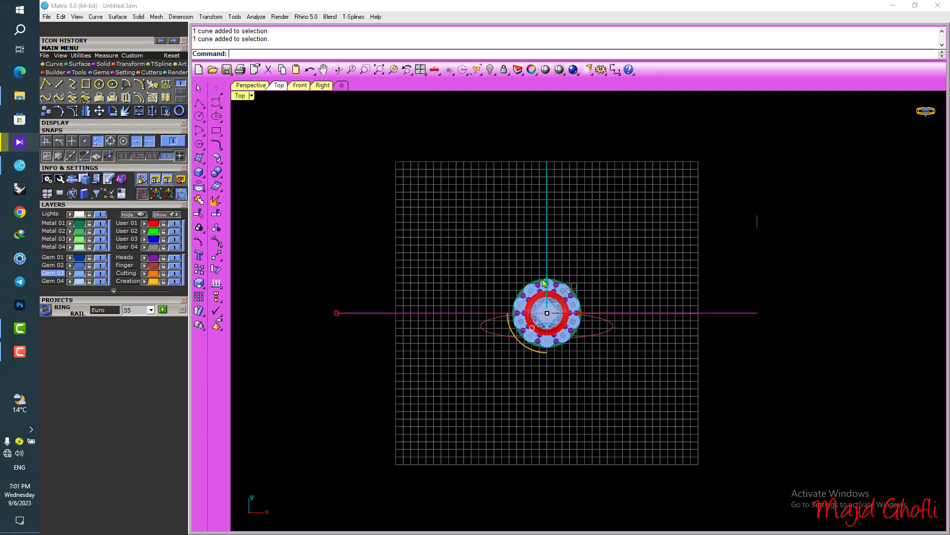
pyautogui.moveTo(550, 282); pyautogui.dragTo(551, 192)
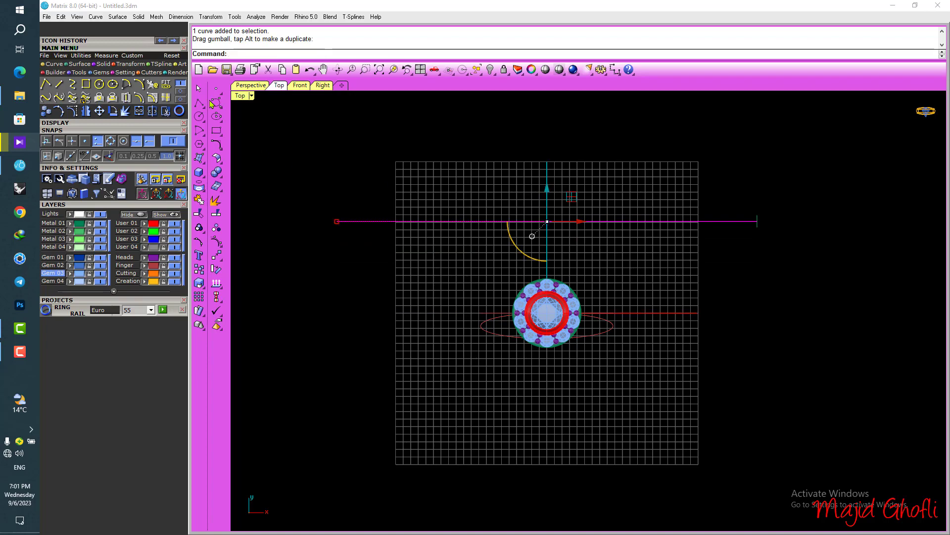
# Examine how the straight line's end sits relative to the centre of the three-lobed profile
pyautogui.doubleClick(238, 96)
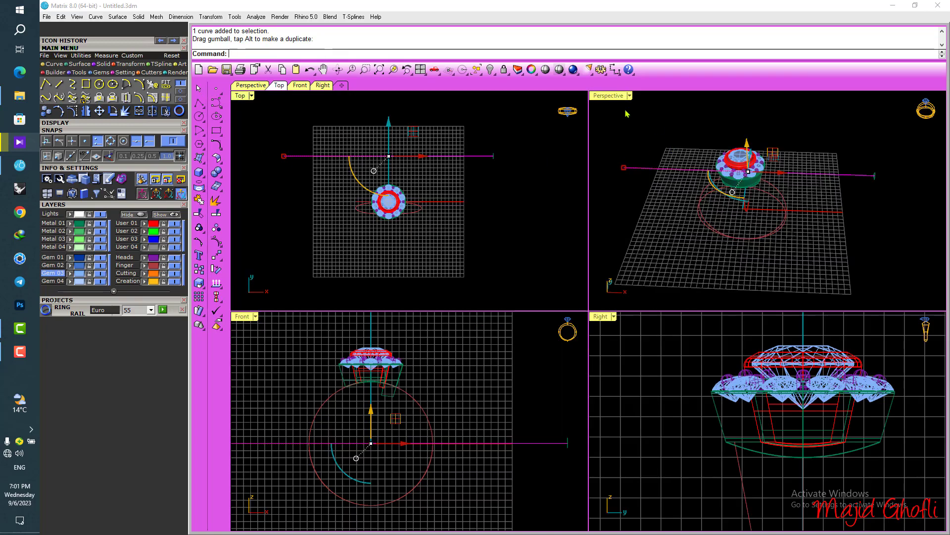
pyautogui.doubleClick(600, 98)
pyautogui.moveTo(725, 266); pyautogui.dragTo(625, 283, button='right')
pyautogui.keyDown('shift'); pyautogui.moveTo(742, 342); pyautogui.dragTo(678, 280, button='right'); pyautogui.keyUp('shift')
pyautogui.scroll(6, 594, 324)
pyautogui.scroll(5, 595, 324)
pyautogui.scroll(-6, 656, 271)
pyautogui.moveTo(662, 290); pyautogui.dragTo(621, 242, button='right')
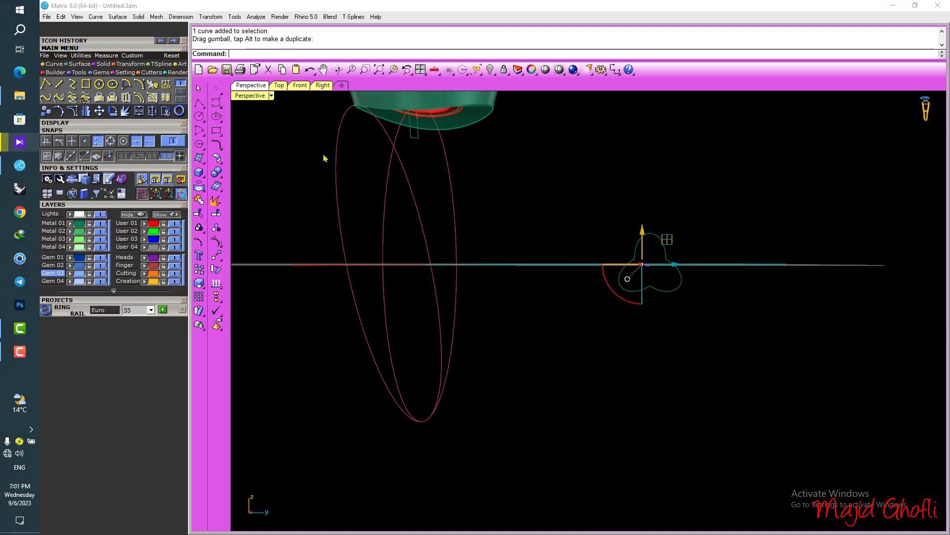
pyautogui.doubleClick(251, 96)
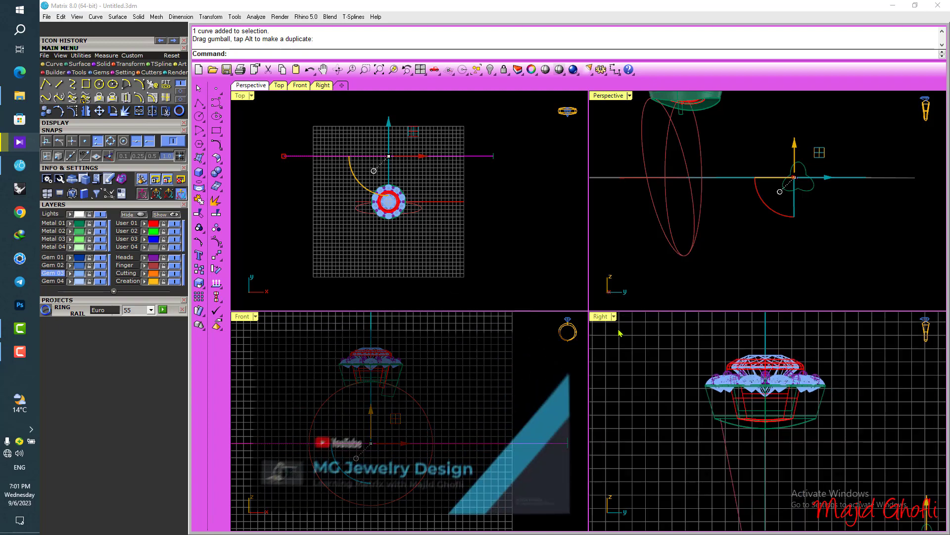
# Line up the straight line with the centre of the three-lobed profile in the right view
pyautogui.doubleClick(600, 317)
pyautogui.scroll(6, 568, 303)
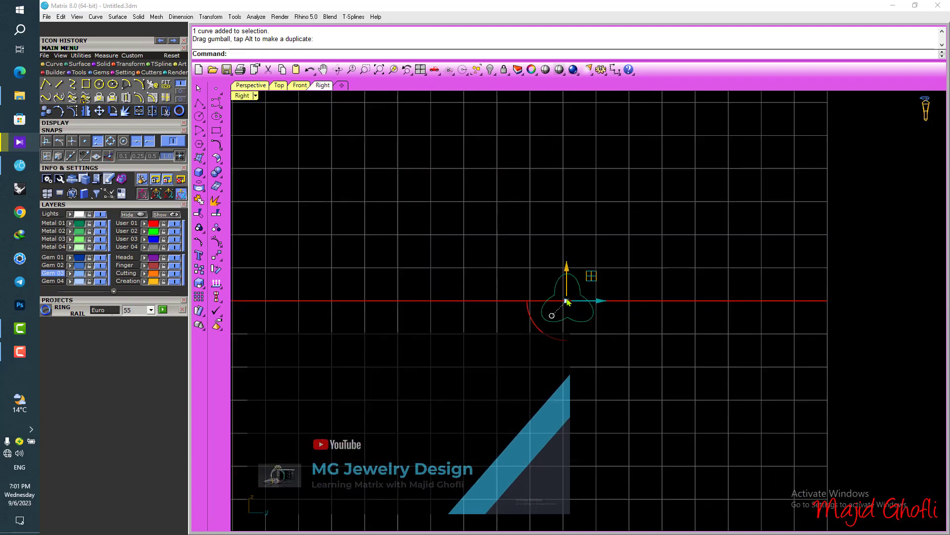
pyautogui.scroll(3, 578, 291)
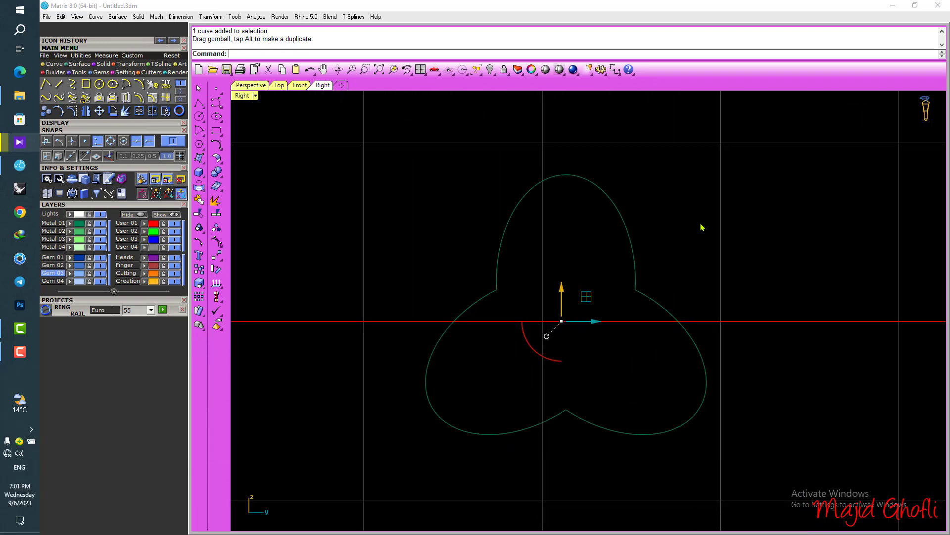
pyautogui.moveTo(602, 281); pyautogui.dragTo(572, 308)
pyautogui.scroll(4, 602, 300)
pyautogui.scroll(-10, 582, 329)
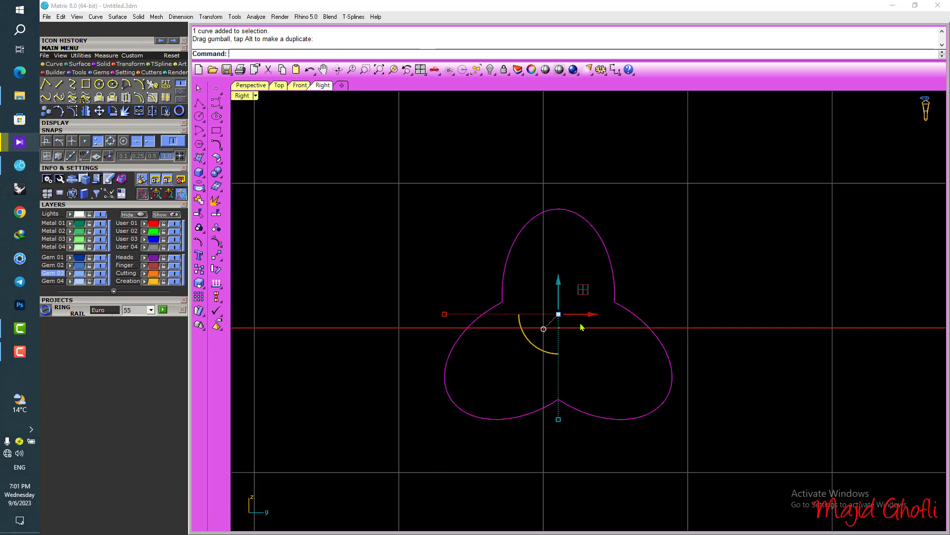
pyautogui.scroll(2, 598, 308)
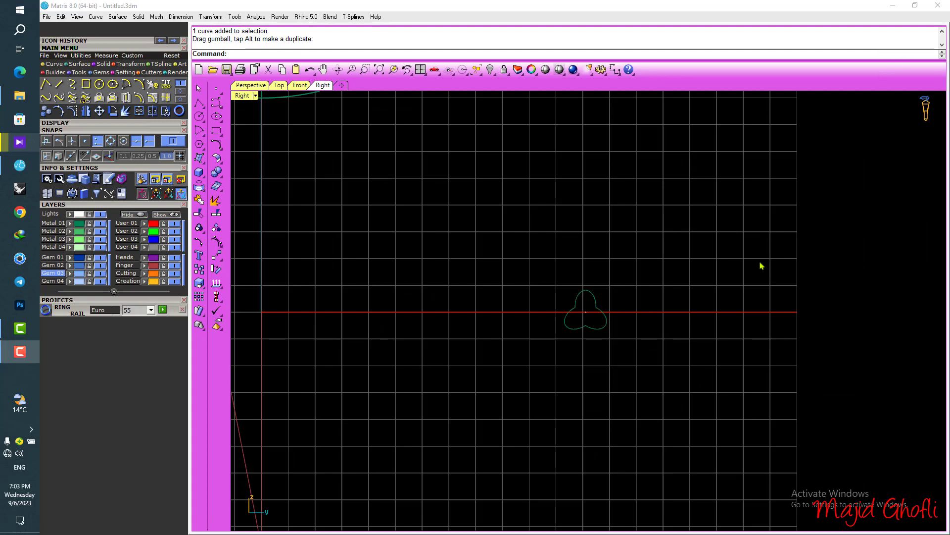
pyautogui.moveTo(683, 269)
pyautogui.mouseDown(button='right')
pyautogui.moveTo(675, 261)
pyautogui.moveTo(691, 266)
pyautogui.mouseUp(button='right')
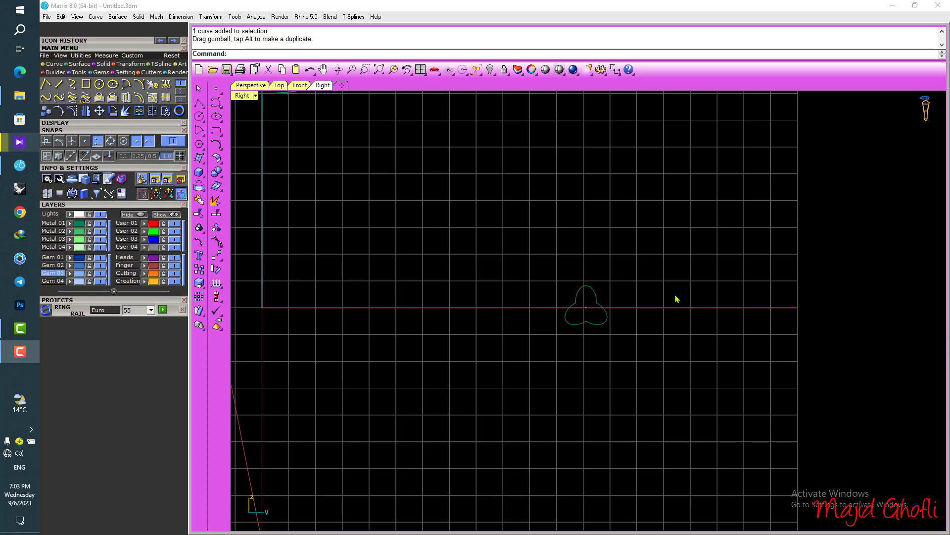
pyautogui.scroll(3, 666, 316)
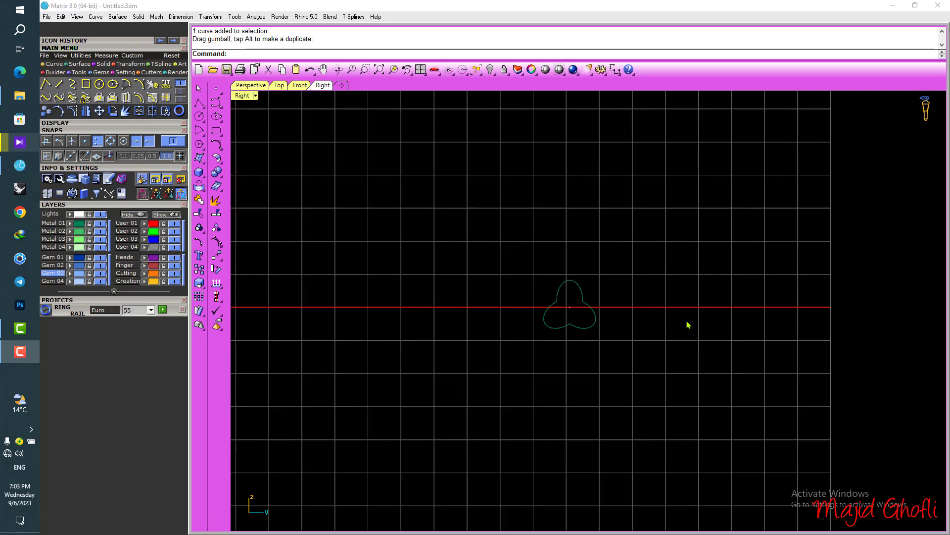
pyautogui.moveTo(623, 359); pyautogui.dragTo(659, 372, button='right')
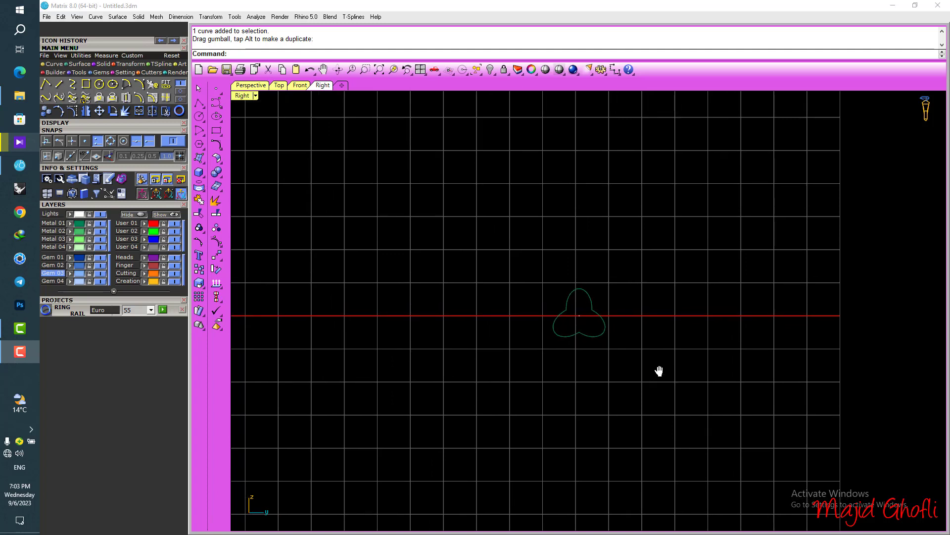
pyautogui.scroll(10, 553, 300)
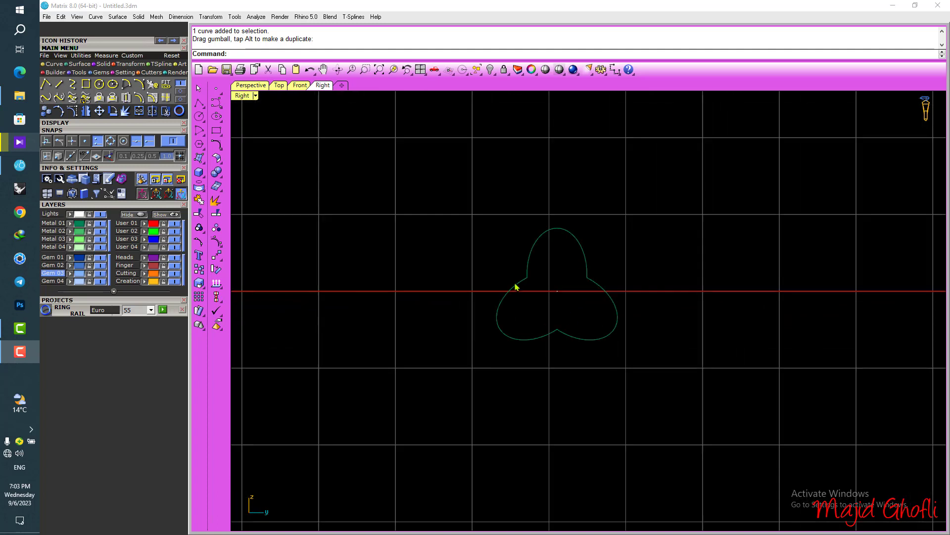
# Extrude the three-lobed profile straight as a closed solid up to the far end of the line, on layer User 02
pyautogui.doubleClick(246, 96)
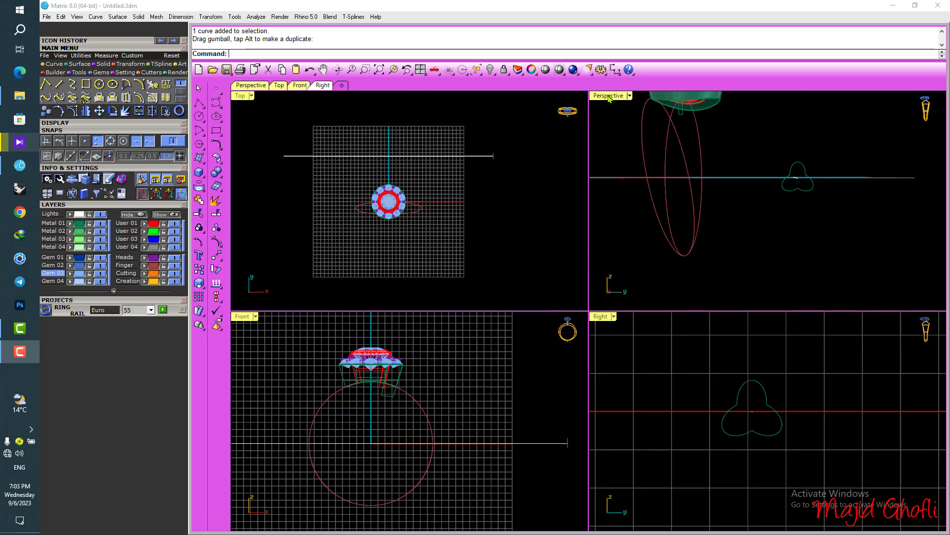
pyautogui.doubleClick(608, 96)
pyautogui.moveTo(600, 233); pyautogui.dragTo(584, 301, button='right')
pyautogui.scroll(-3, 651, 300)
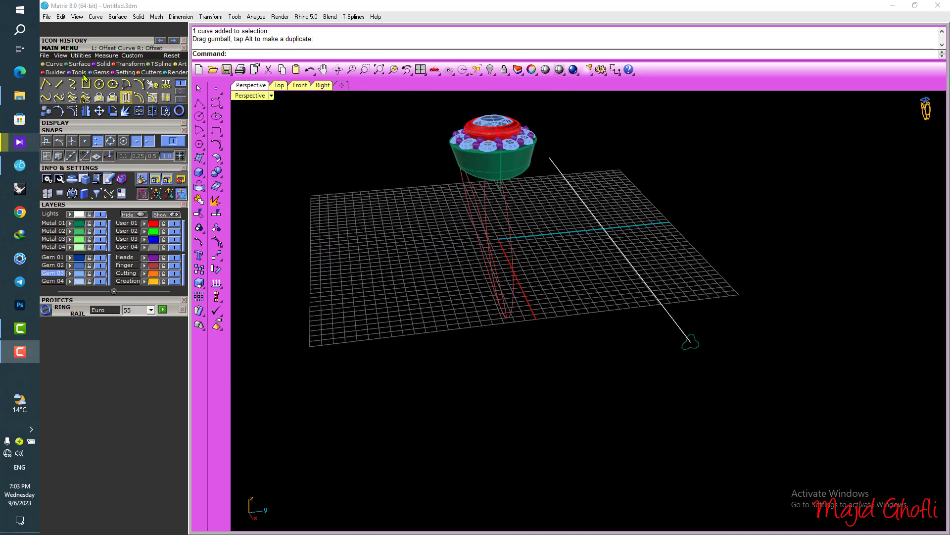
pyautogui.click(75, 65)
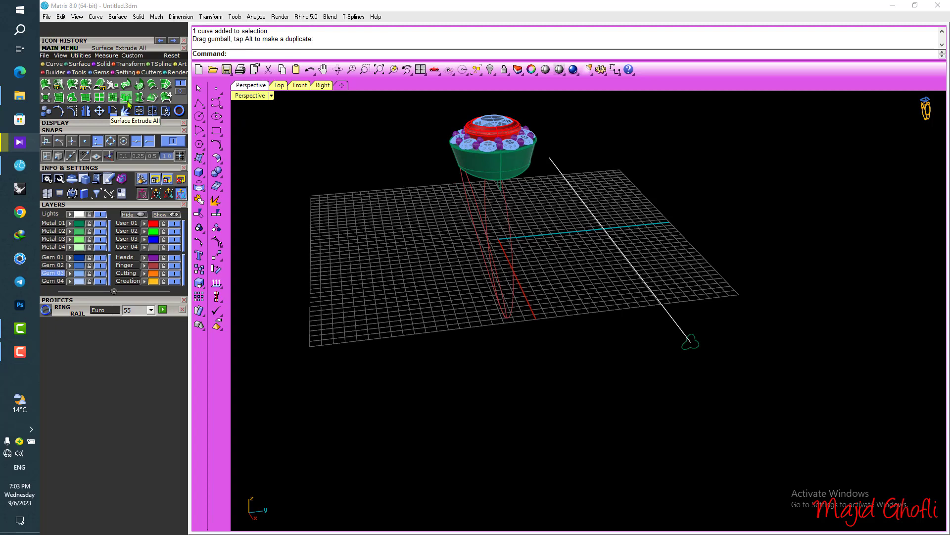
pyautogui.click(127, 100)
pyautogui.click(698, 341)
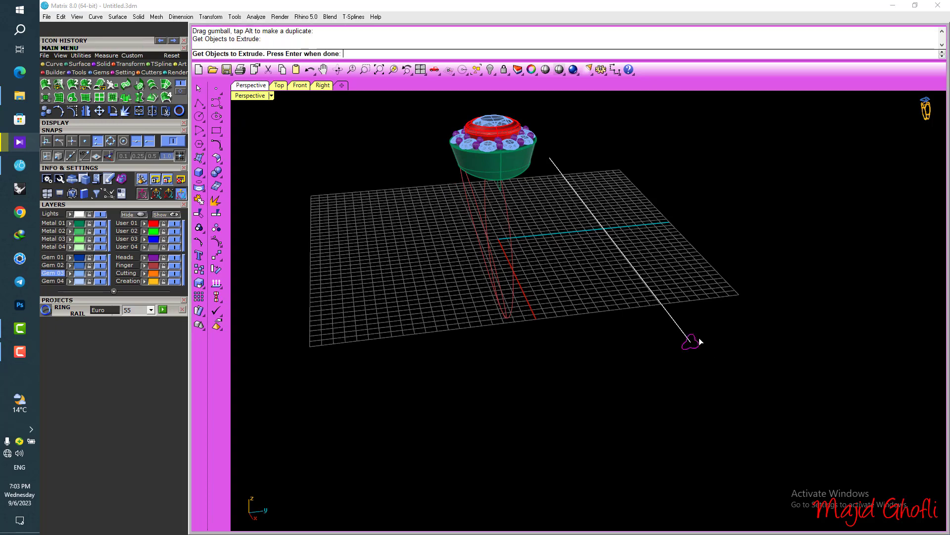
pyautogui.press('Return')
pyautogui.click(316, 54)
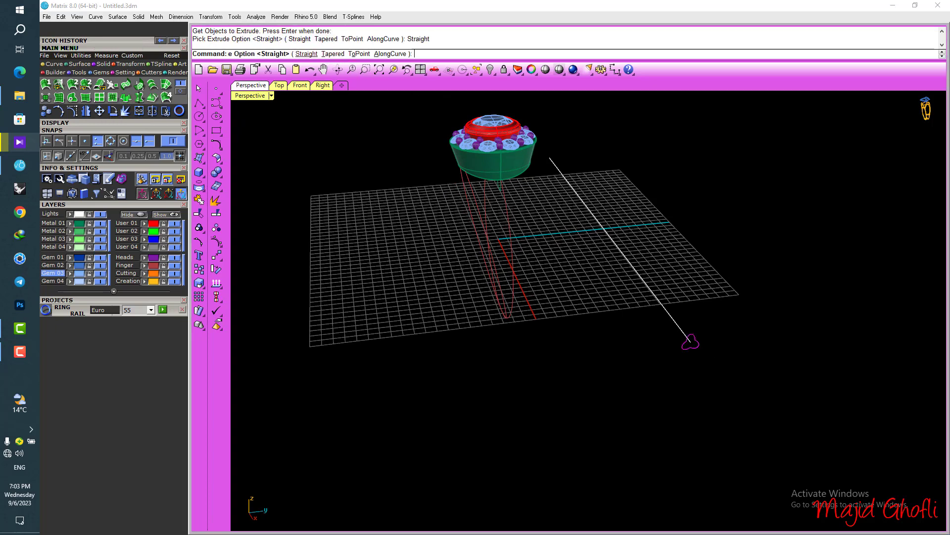
pyautogui.click(372, 53)
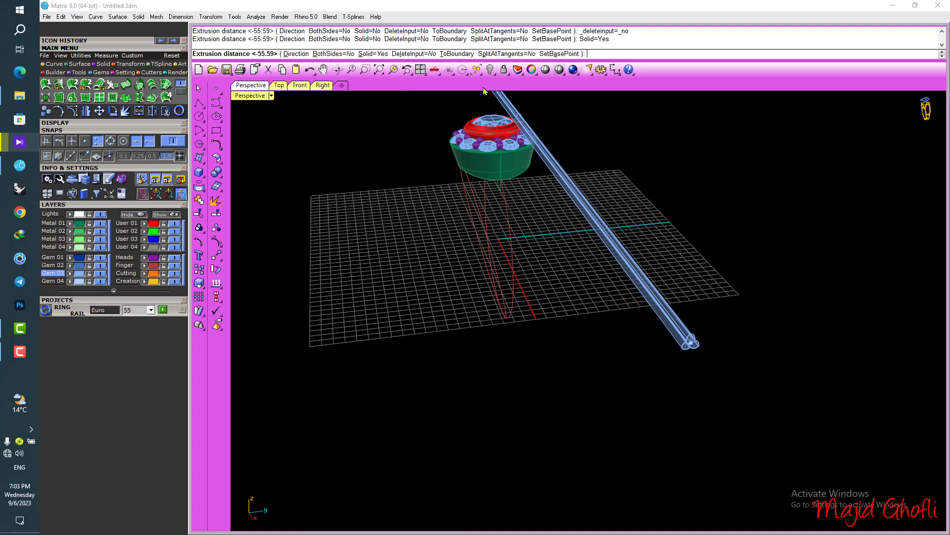
pyautogui.moveTo(649, 154); pyautogui.dragTo(658, 173, button='right')
pyautogui.click(132, 232)
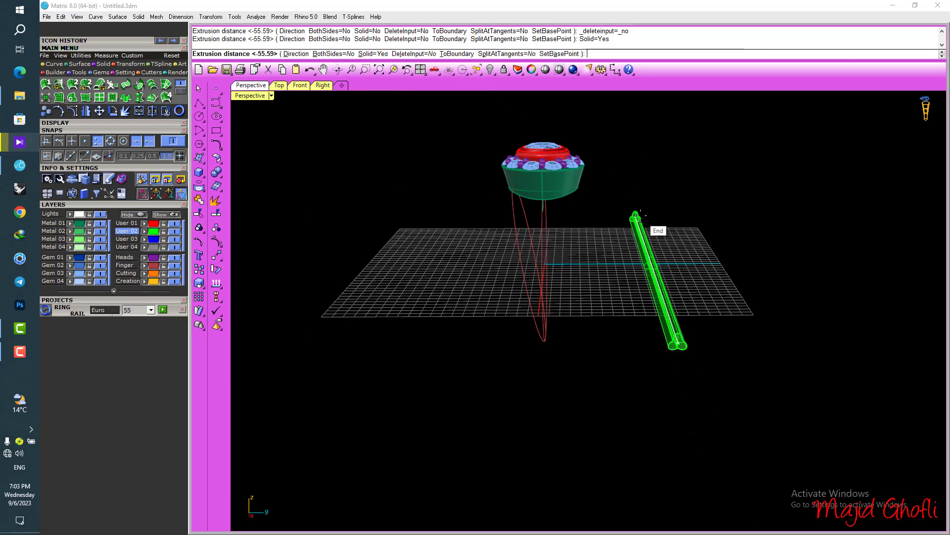
pyautogui.click(654, 227)
pyautogui.click(697, 198)
pyautogui.moveTo(674, 237); pyautogui.dragTo(683, 257, button='right')
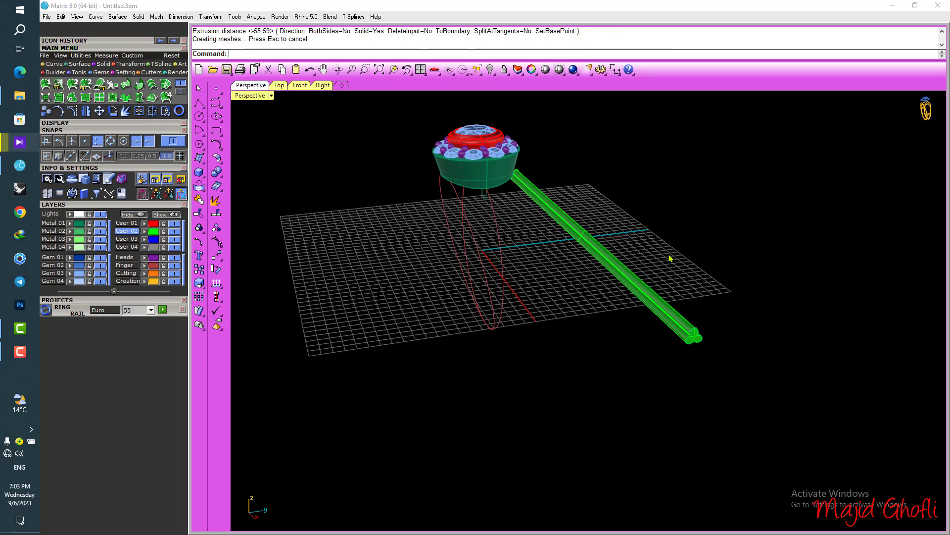
# Twist the extruded bar several full turns about an axis between the line's two ends, starting and finishing at vertical in the right view
pyautogui.click(129, 71)
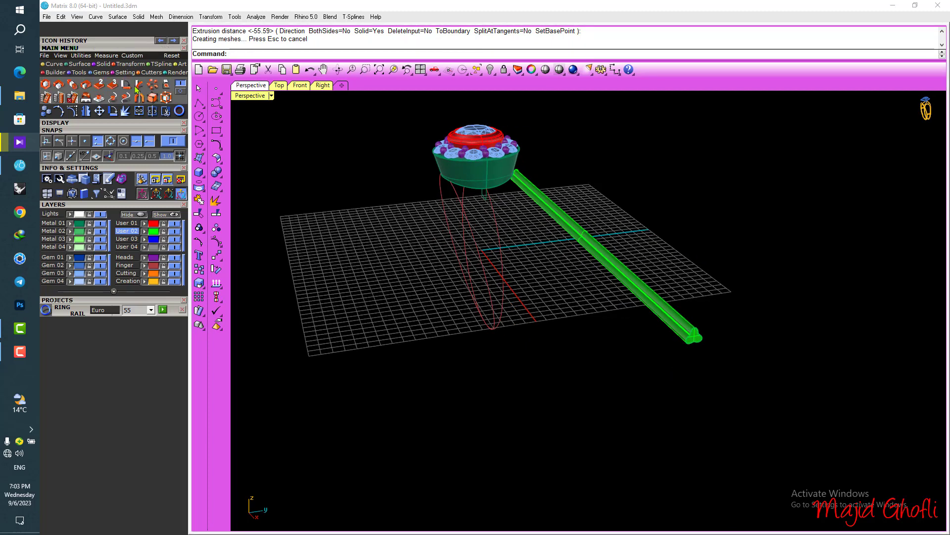
pyautogui.click(181, 91)
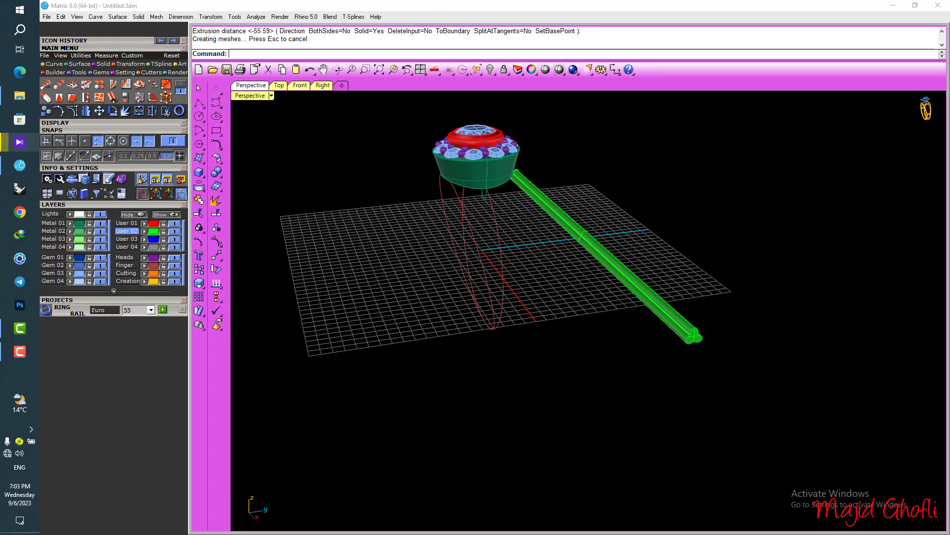
pyautogui.click(87, 98)
pyautogui.scroll(4, 705, 334)
pyautogui.click(645, 319)
pyautogui.scroll(3, 741, 391)
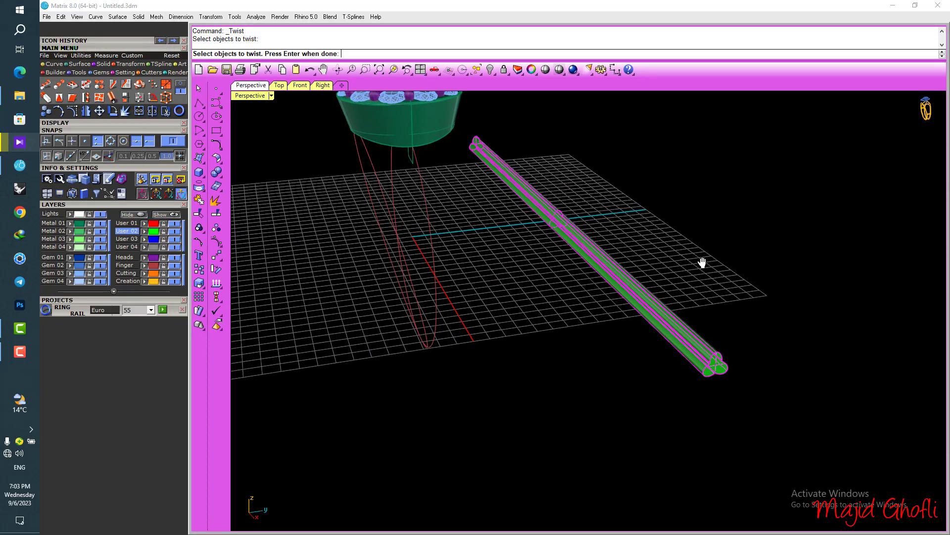
pyautogui.press('Return')
pyautogui.scroll(1, 733, 381)
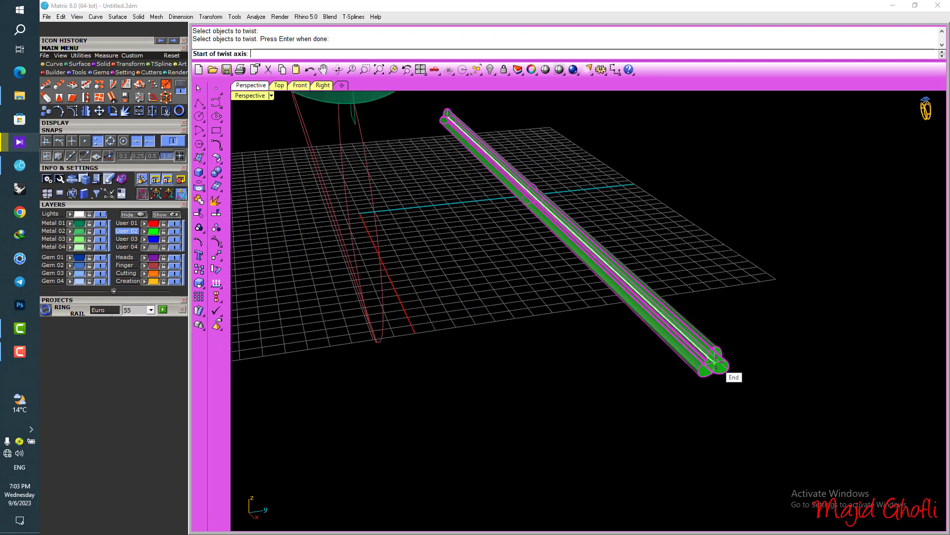
pyautogui.click(717, 363)
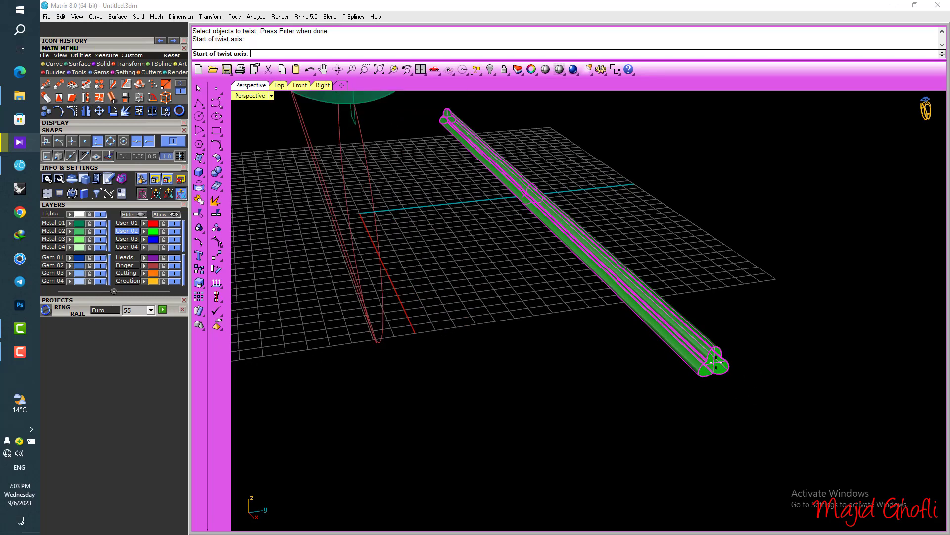
pyautogui.click(448, 116)
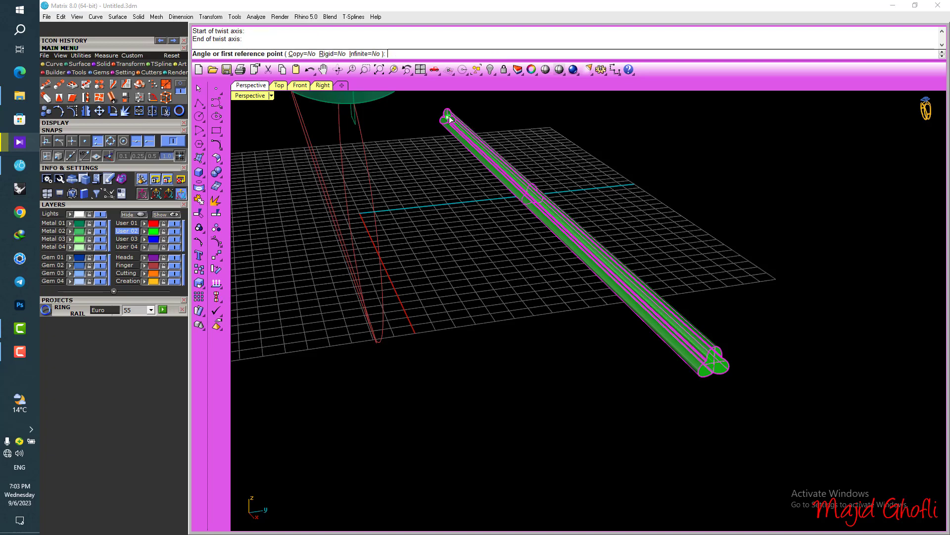
pyautogui.doubleClick(250, 95)
pyautogui.hotkey('ctrl', 'm')
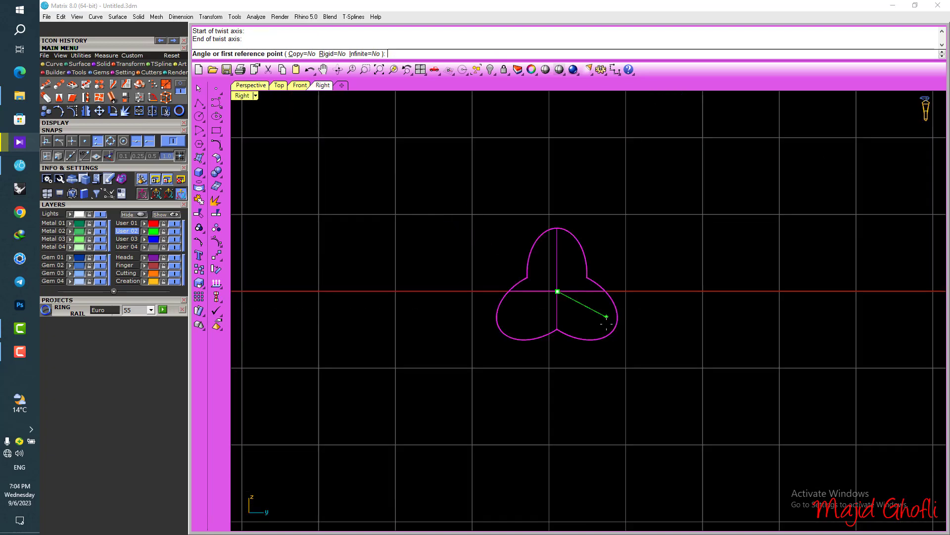
pyautogui.scroll(-3, 659, 279)
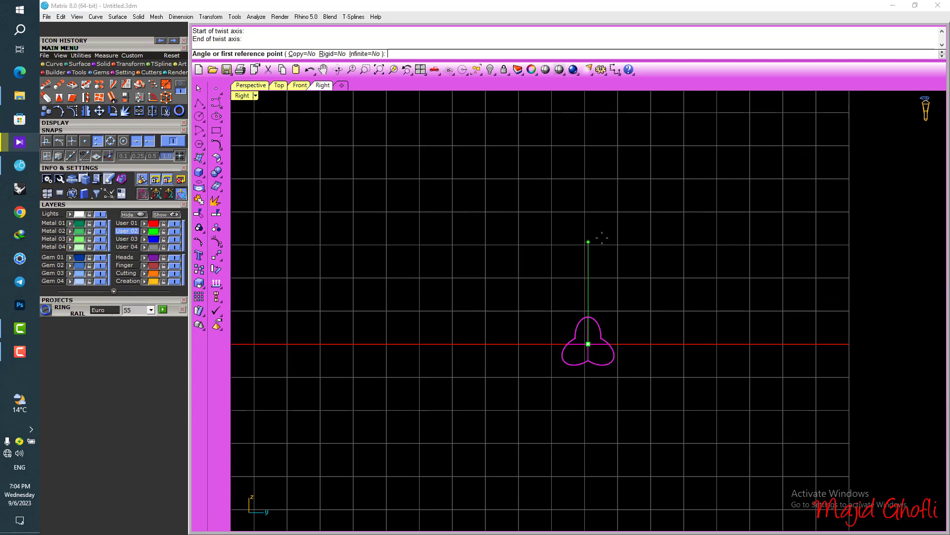
pyautogui.click(596, 216)
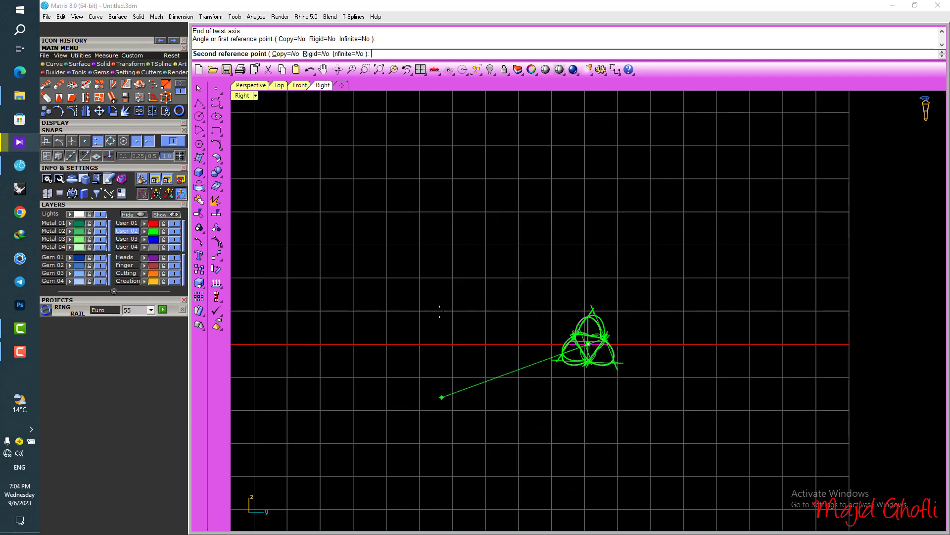
pyautogui.click(589, 173)
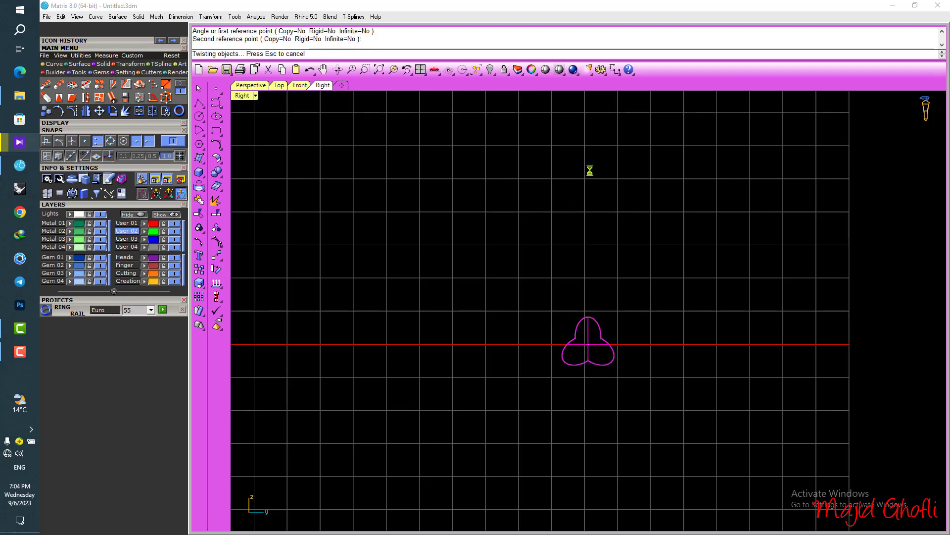
# Flow a stretched copy of the twisted bar from the straight line onto the tilted finger rail
pyautogui.doubleClick(254, 95)
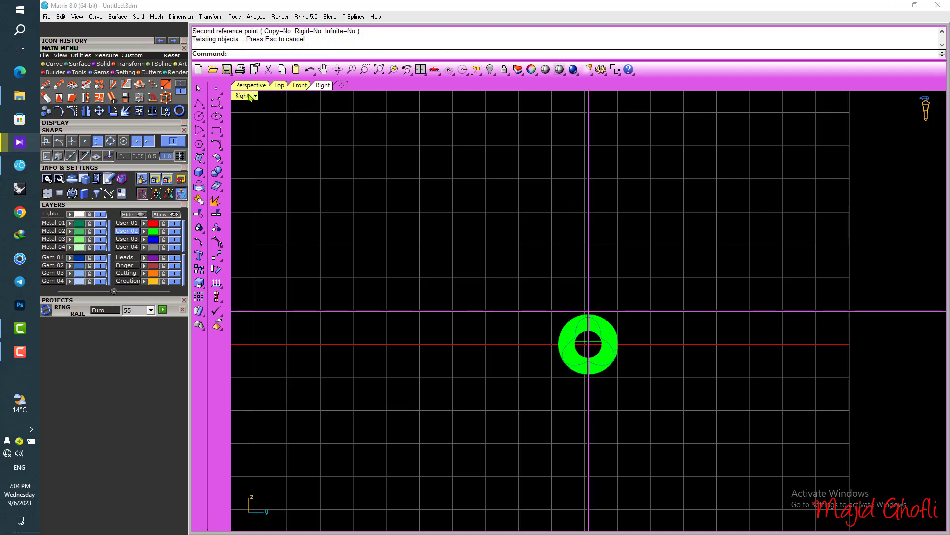
pyautogui.doubleClick(608, 96)
pyautogui.moveTo(753, 227); pyautogui.dragTo(619, 312, button='right')
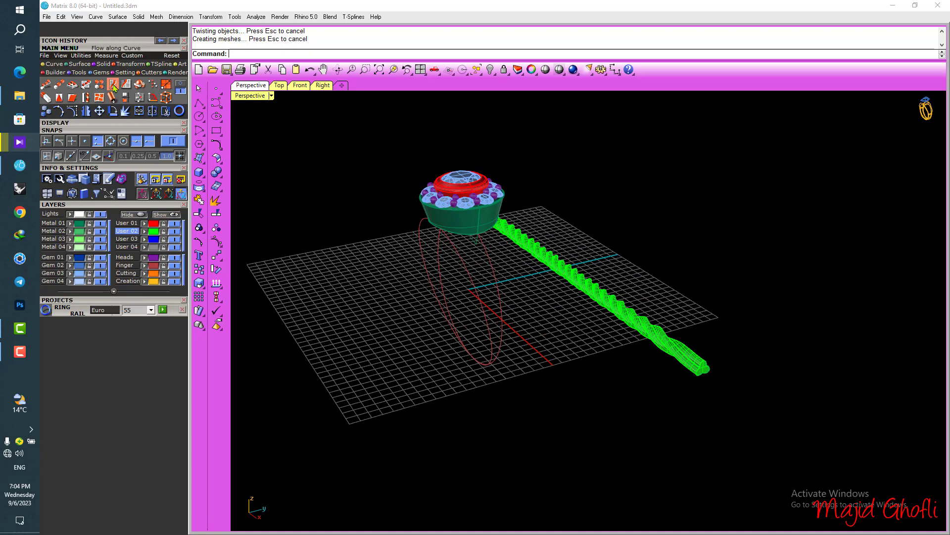
pyautogui.moveTo(743, 396); pyautogui.dragTo(685, 366, button='right')
pyautogui.click(668, 354)
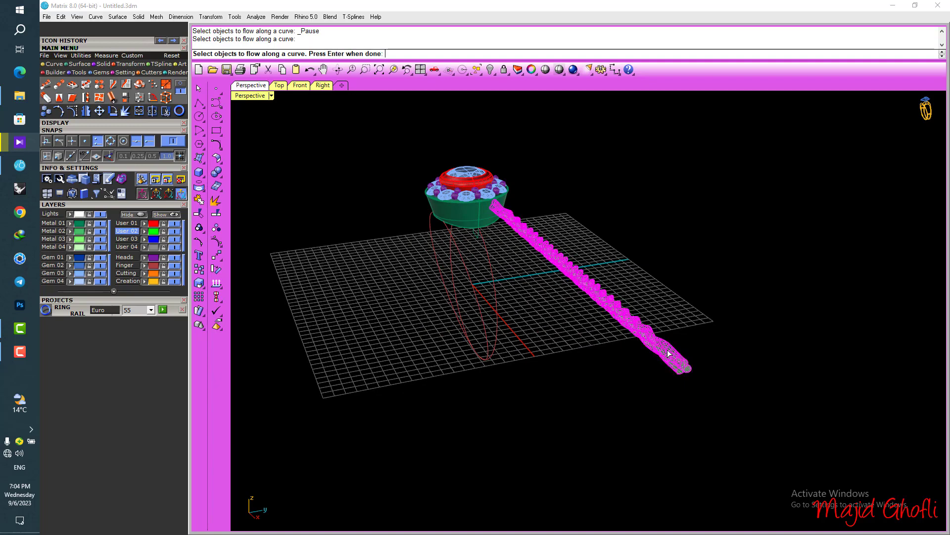
pyautogui.press('Return')
pyautogui.scroll(3, 683, 370)
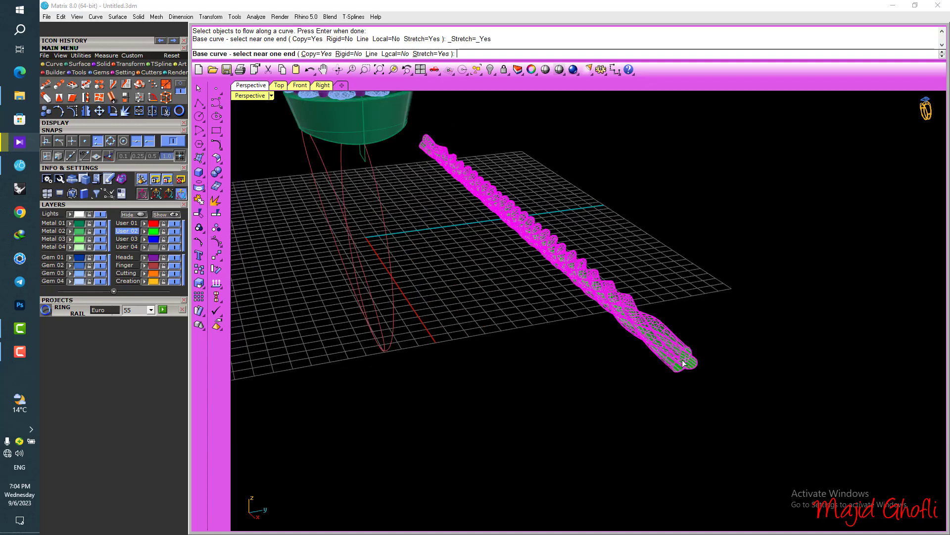
pyautogui.scroll(3, 684, 364)
pyautogui.click(687, 355)
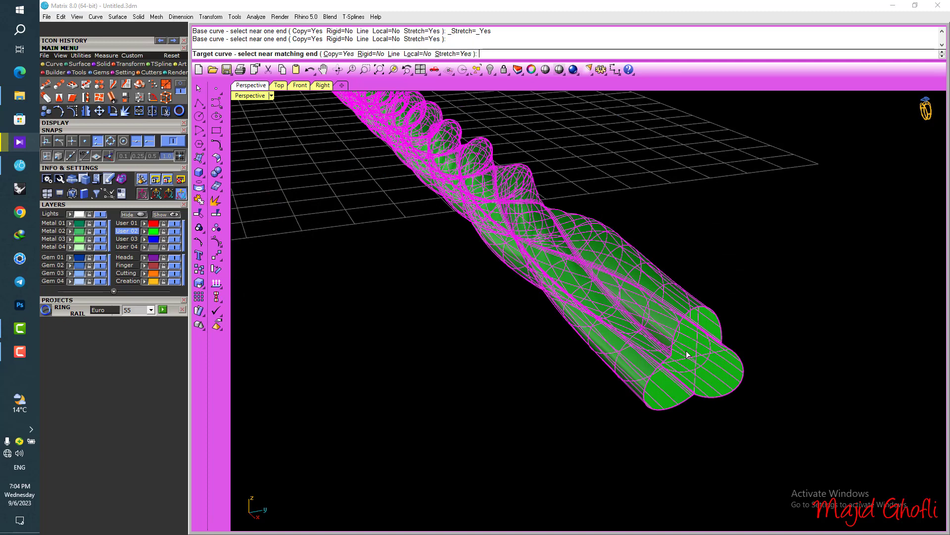
pyautogui.scroll(-8, 688, 353)
pyautogui.click(487, 331)
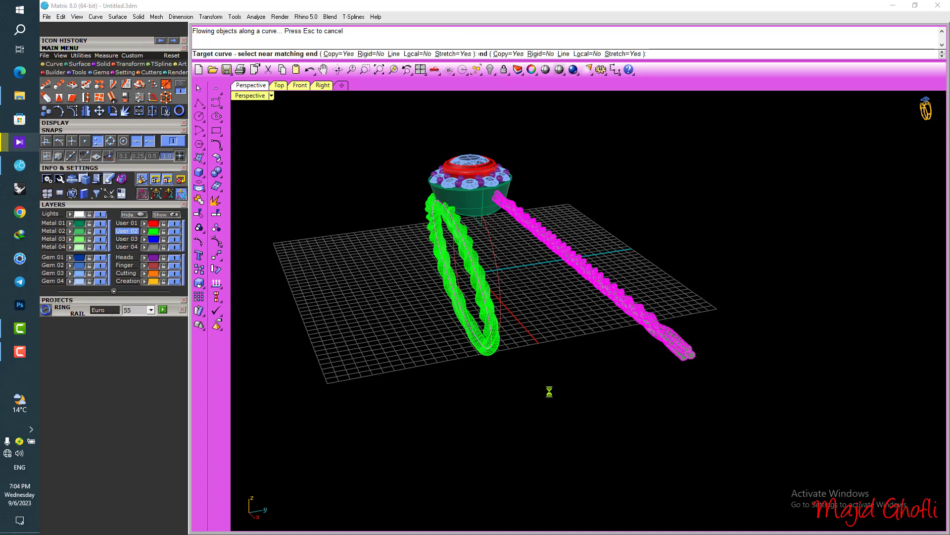
# Mirror the twisted ring shank across the X axis, keeping the original, to form a crossing double shank
pyautogui.moveTo(550, 391); pyautogui.dragTo(550, 299, button='right')
pyautogui.click(473, 259)
pyautogui.moveTo(596, 352); pyautogui.dragTo(541, 388, button='right')
pyautogui.press('F3')
pyautogui.press('Escape')
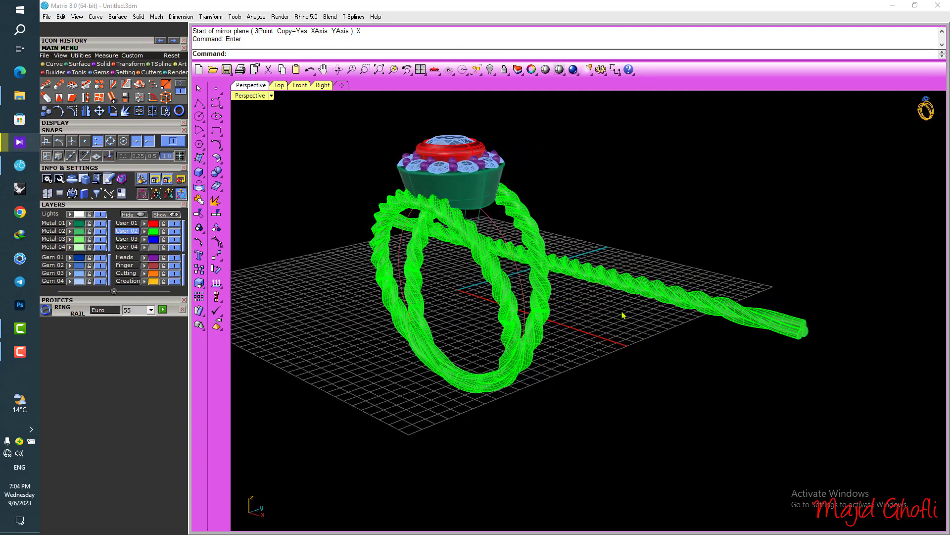
# Raise the straight twisted bar in the front view until its underside rests on the base line, shifting the flowed shanks outside the finger rail
pyautogui.click(648, 292)
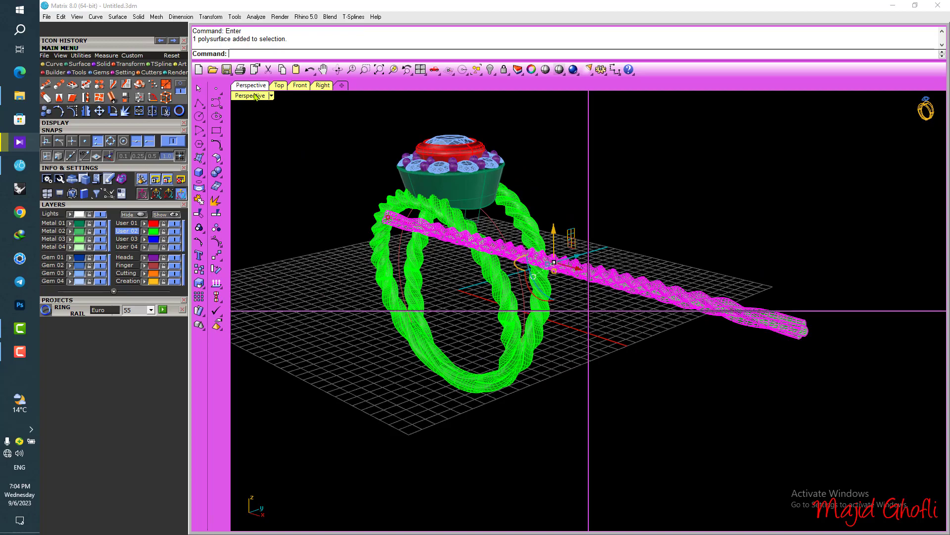
pyautogui.doubleClick(255, 96)
pyautogui.doubleClick(246, 319)
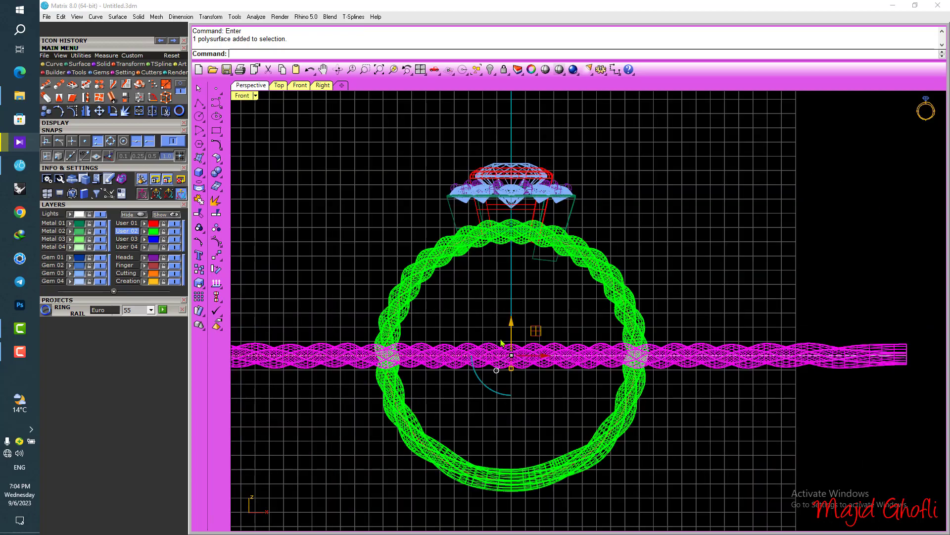
pyautogui.scroll(3, 516, 331)
pyautogui.moveTo(510, 351); pyautogui.dragTo(512, 331)
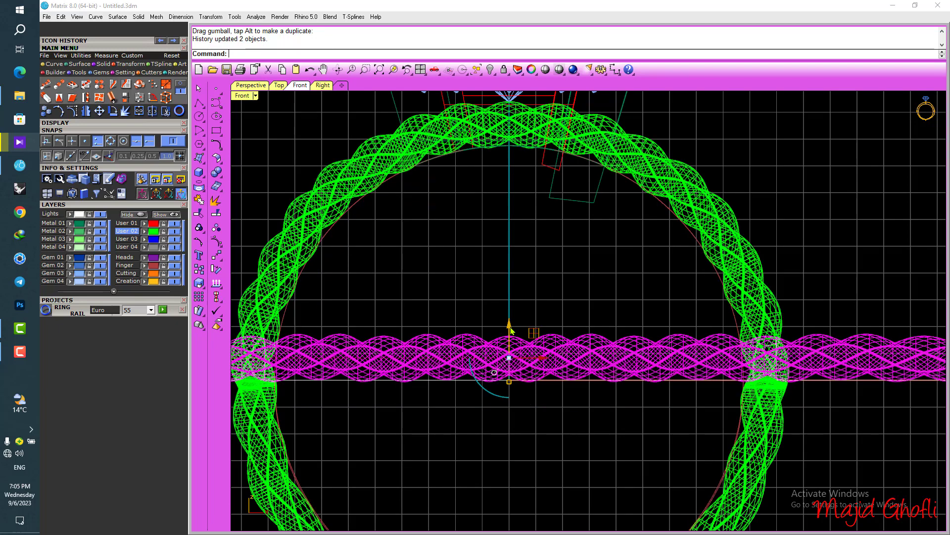
pyautogui.scroll(-3, 529, 299)
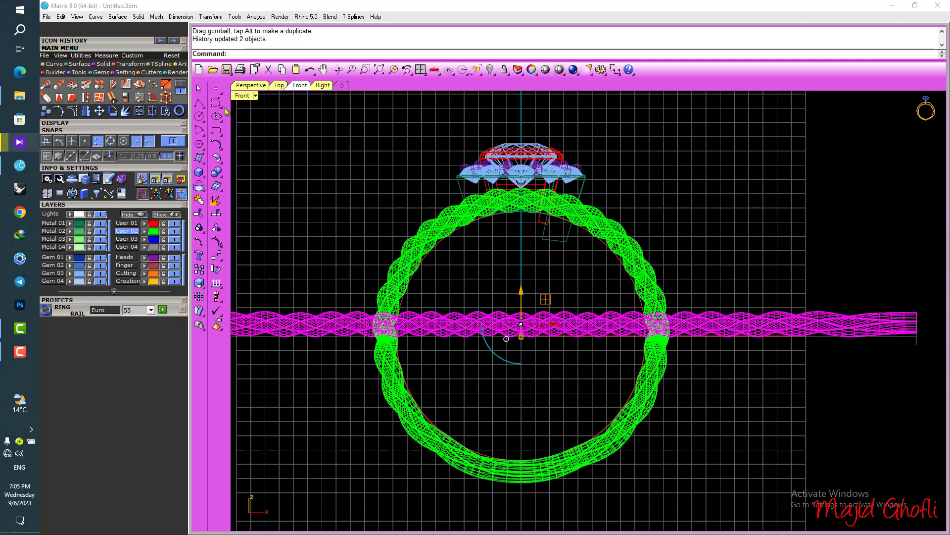
# Move the whole ring with its gem head aside along the negative Y direction and show all hidden objects
pyautogui.click(241, 87)
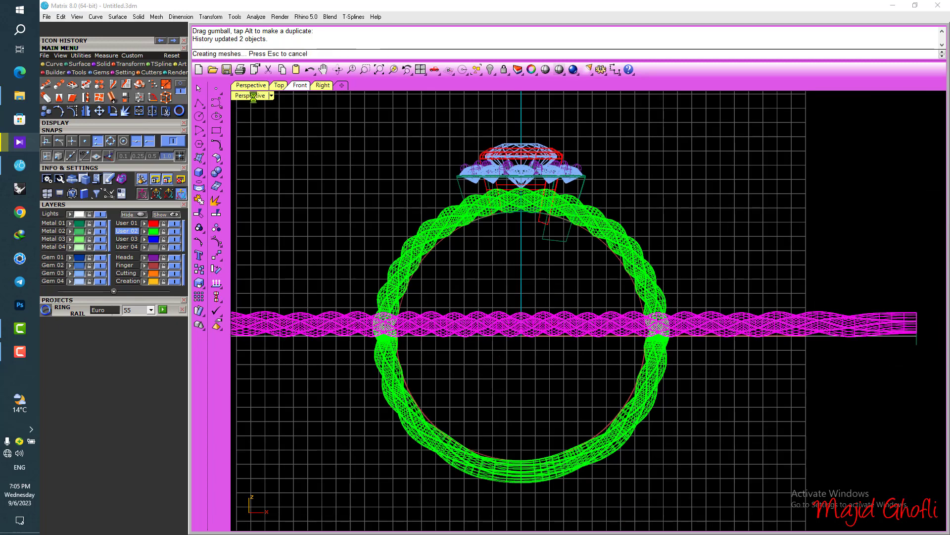
pyautogui.click(635, 198)
pyautogui.moveTo(635, 198); pyautogui.dragTo(589, 284, button='right')
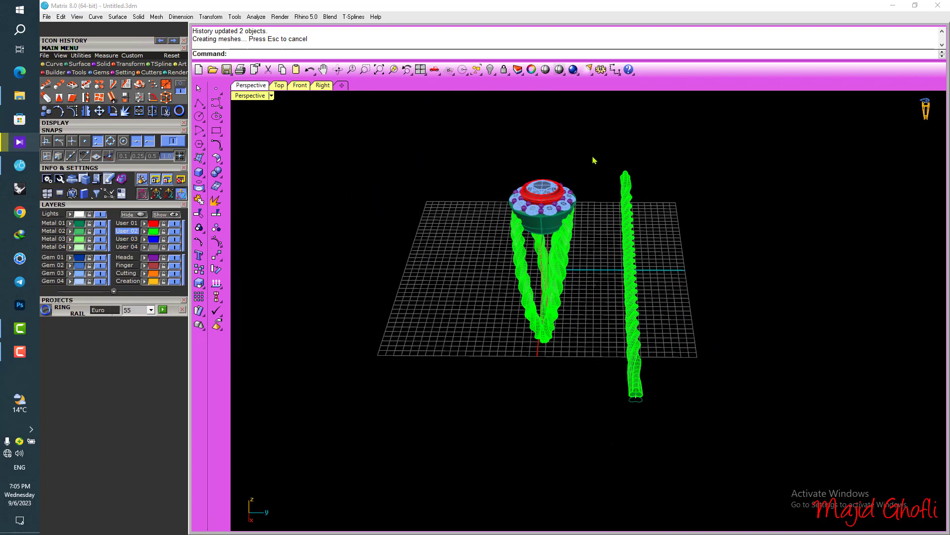
pyautogui.moveTo(476, 422); pyautogui.dragTo(477, 422)
pyautogui.moveTo(583, 265); pyautogui.dragTo(462, 261)
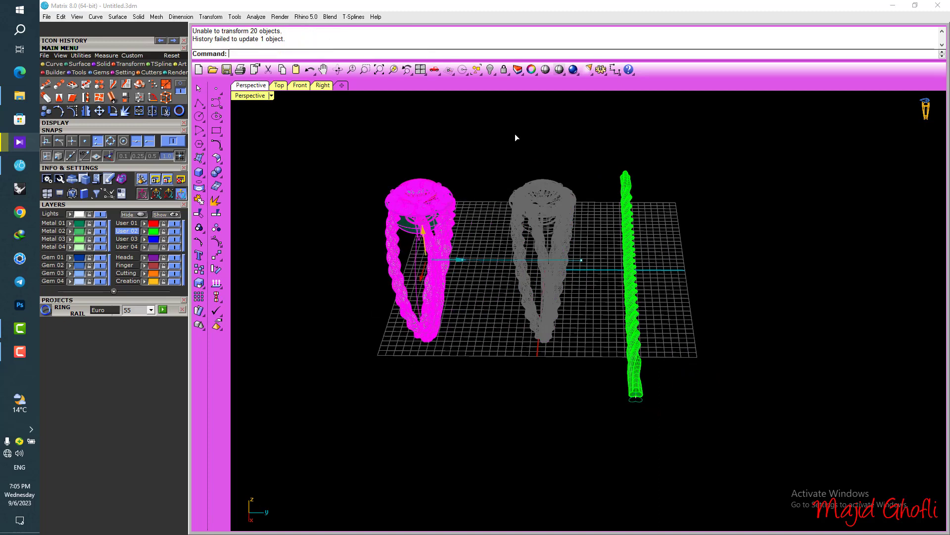
pyautogui.click(162, 218)
# Examine the two halo rings and the straight twisted bar from several angles to compare the designs
pyautogui.moveTo(507, 153); pyautogui.dragTo(461, 149, button='right')
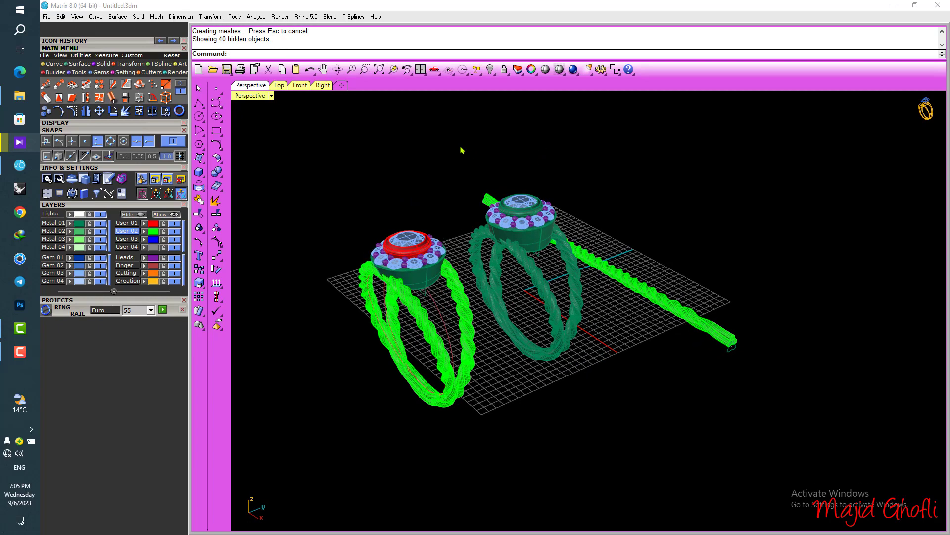
pyautogui.moveTo(567, 170); pyautogui.dragTo(486, 222, button='right')
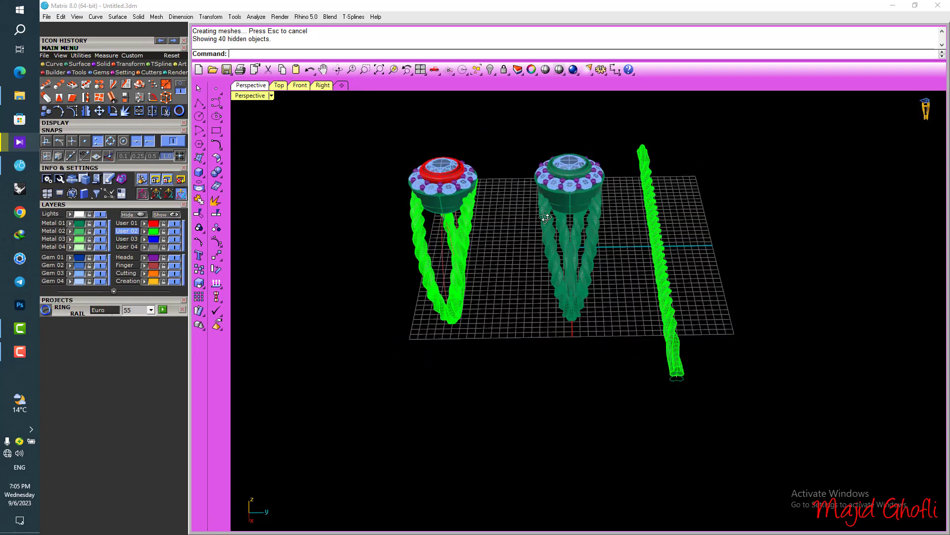
pyautogui.moveTo(644, 148); pyautogui.dragTo(855, 103, button='right')
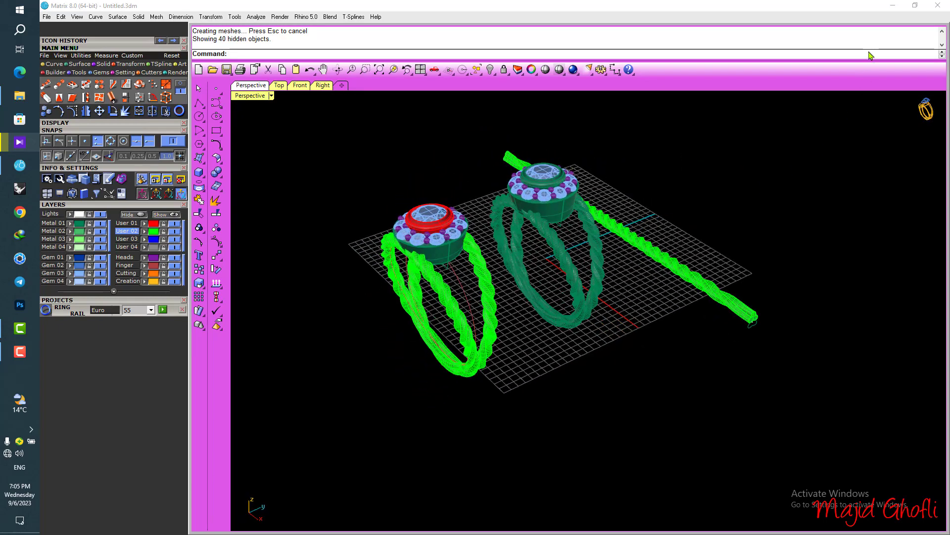
pyautogui.moveTo(833, 247); pyautogui.dragTo(726, 299, button='right')
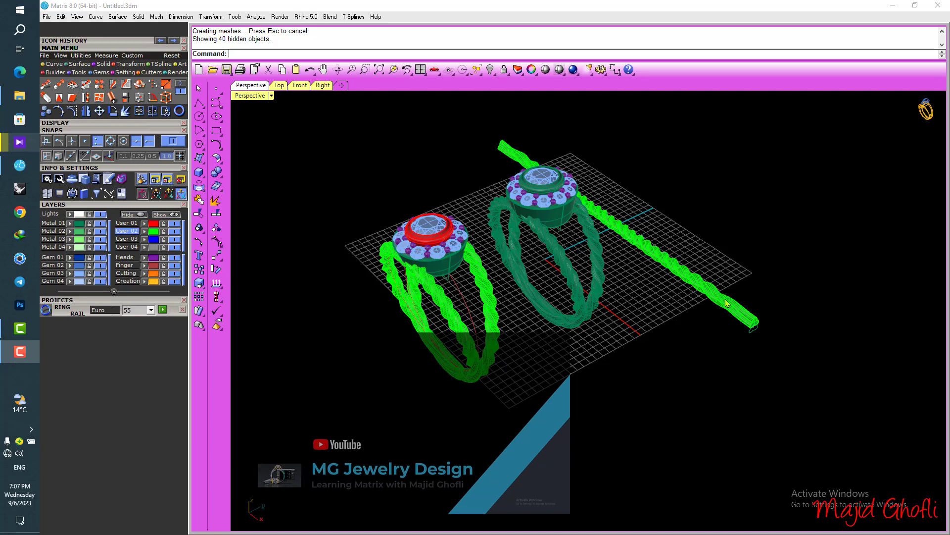
pyautogui.moveTo(723, 320); pyautogui.dragTo(605, 354, button='right')
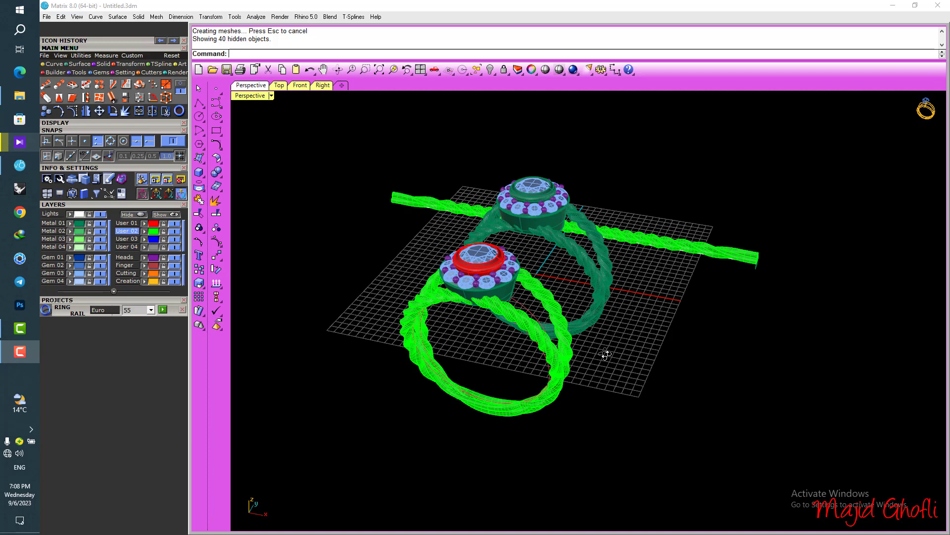
pyautogui.moveTo(612, 376)
pyautogui.mouseDown(button='right')
pyautogui.moveTo(524, 363)
pyautogui.moveTo(518, 346)
pyautogui.moveTo(545, 328)
pyautogui.moveTo(577, 335)
pyautogui.moveTo(609, 343)
pyautogui.moveTo(611, 369)
pyautogui.mouseUp(button='right')
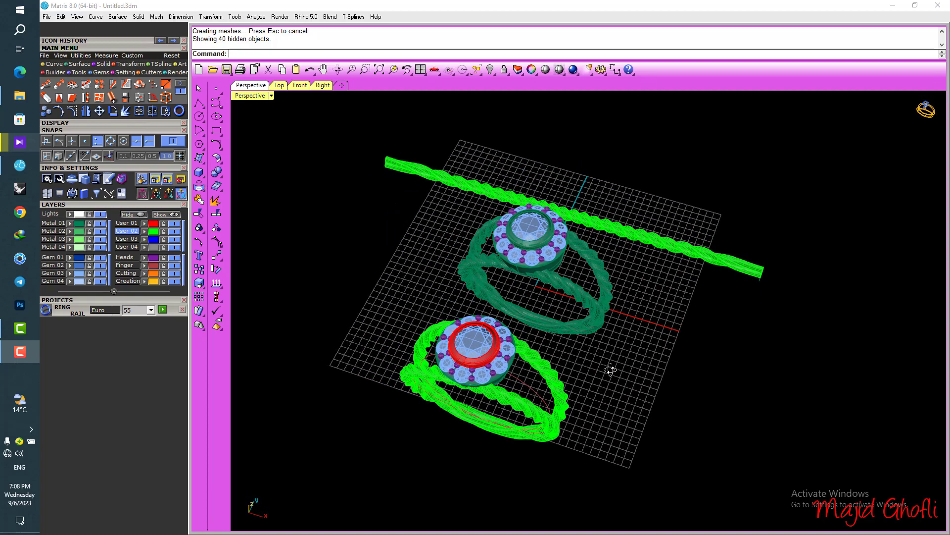